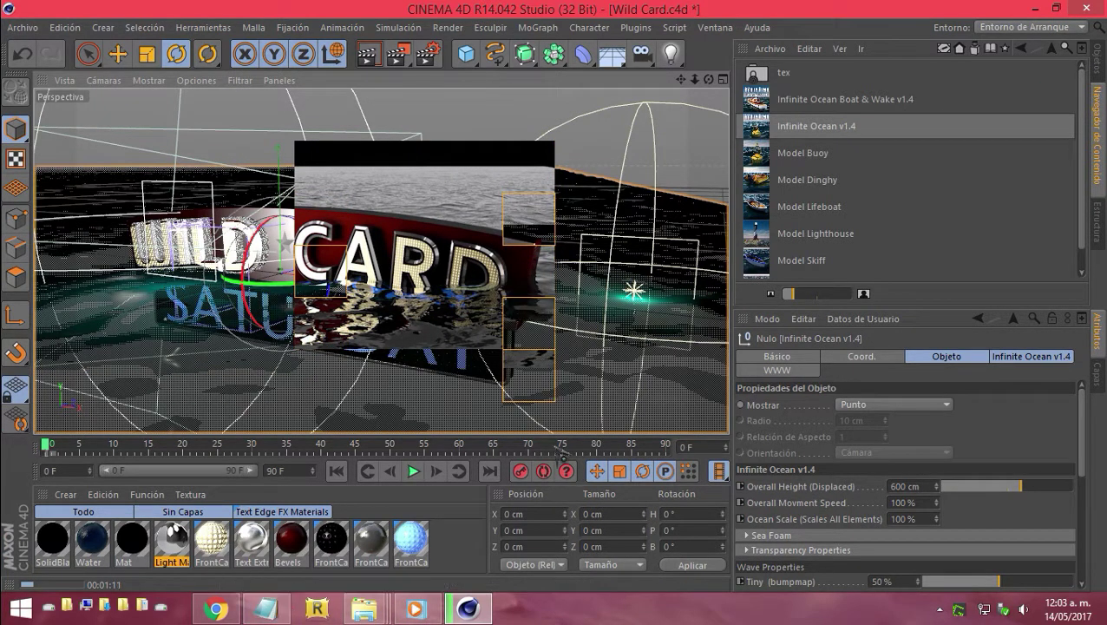
Close the plugin notes window without saving the notes
click(260, 521)
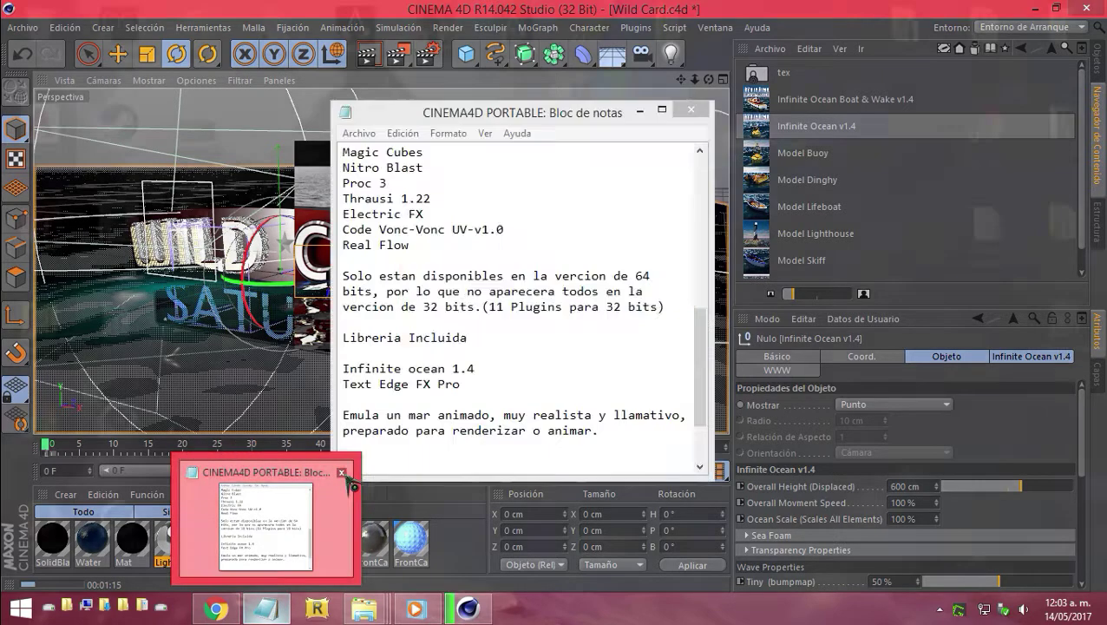
click(667, 111)
click(539, 321)
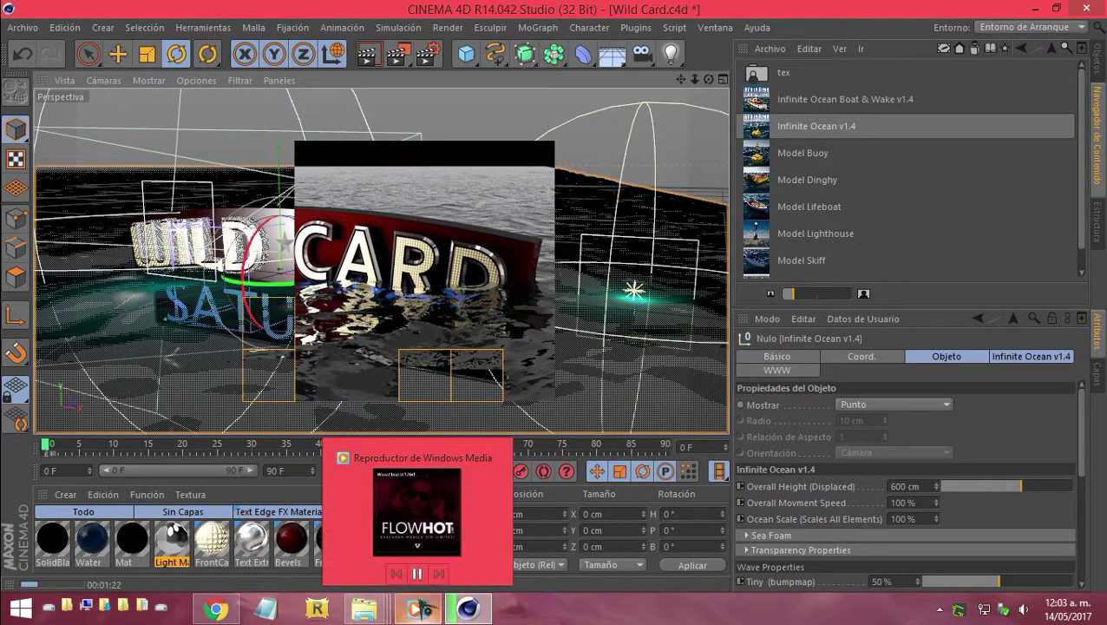
Play '09 No Le Digas la Verdad' in Windows Media Player, then close the player
click(417, 574)
click(415, 608)
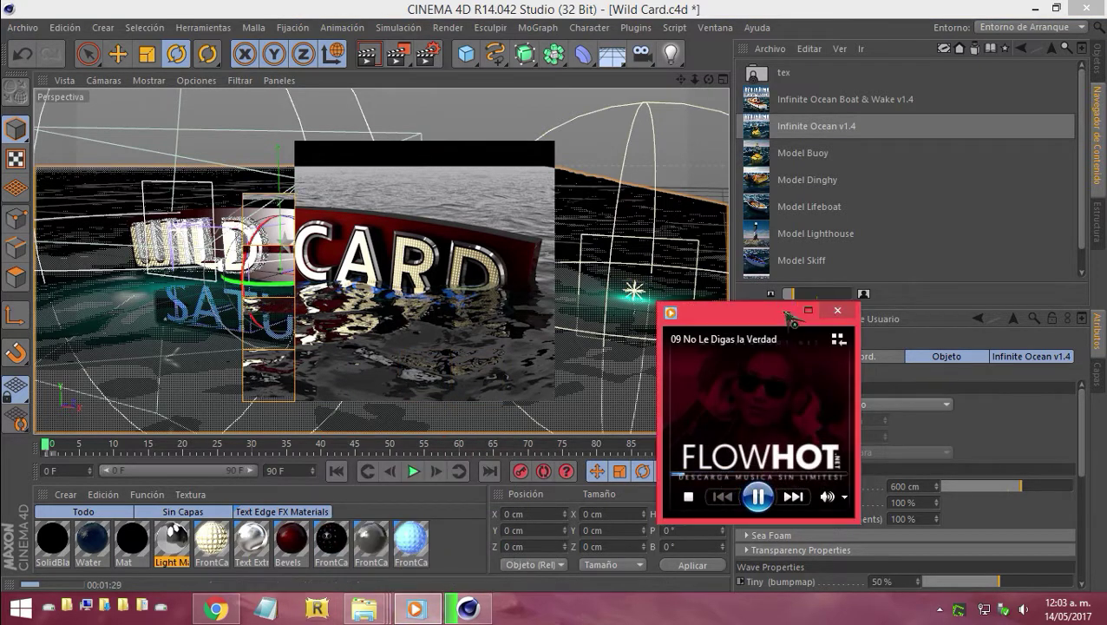
click(836, 310)
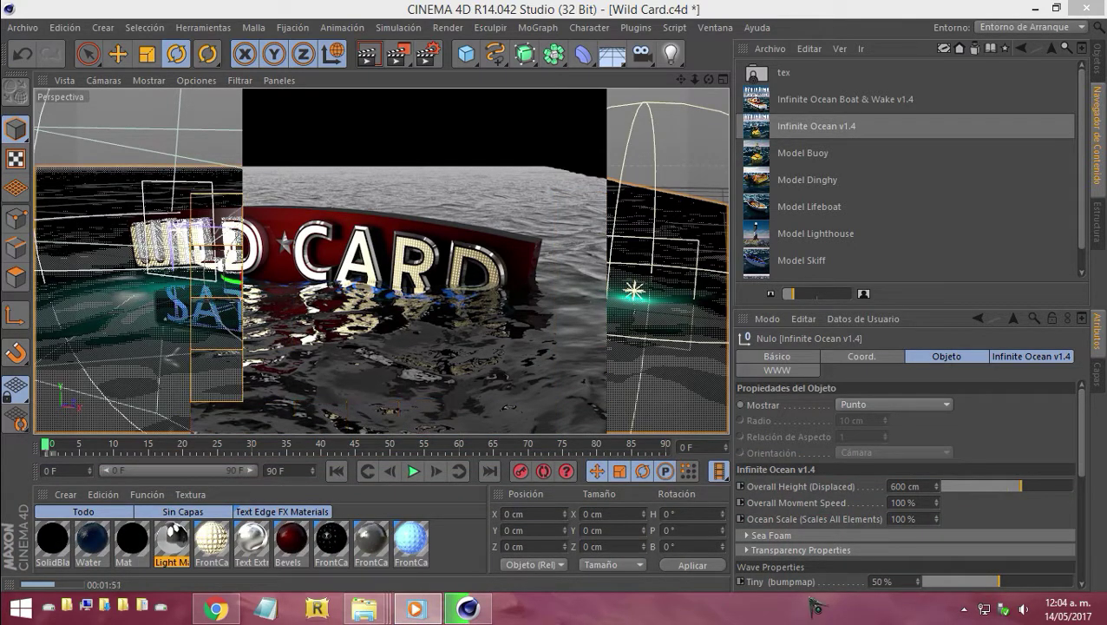
Check the hidden tray icons, then open the Archivo menu once the WILD CARD render finishes
click(964, 609)
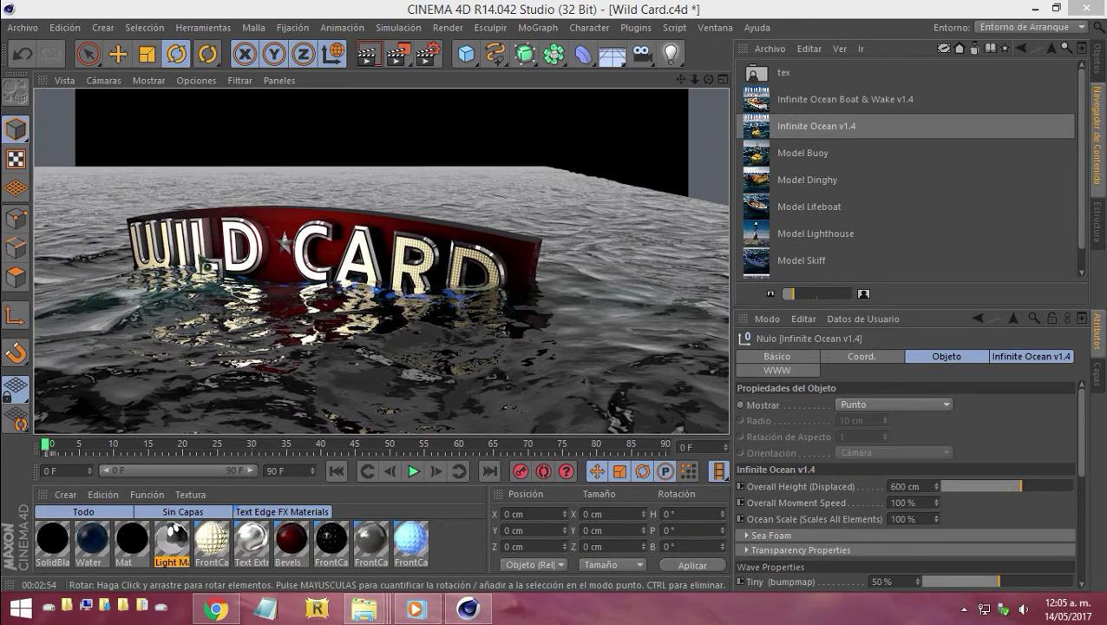
click(22, 27)
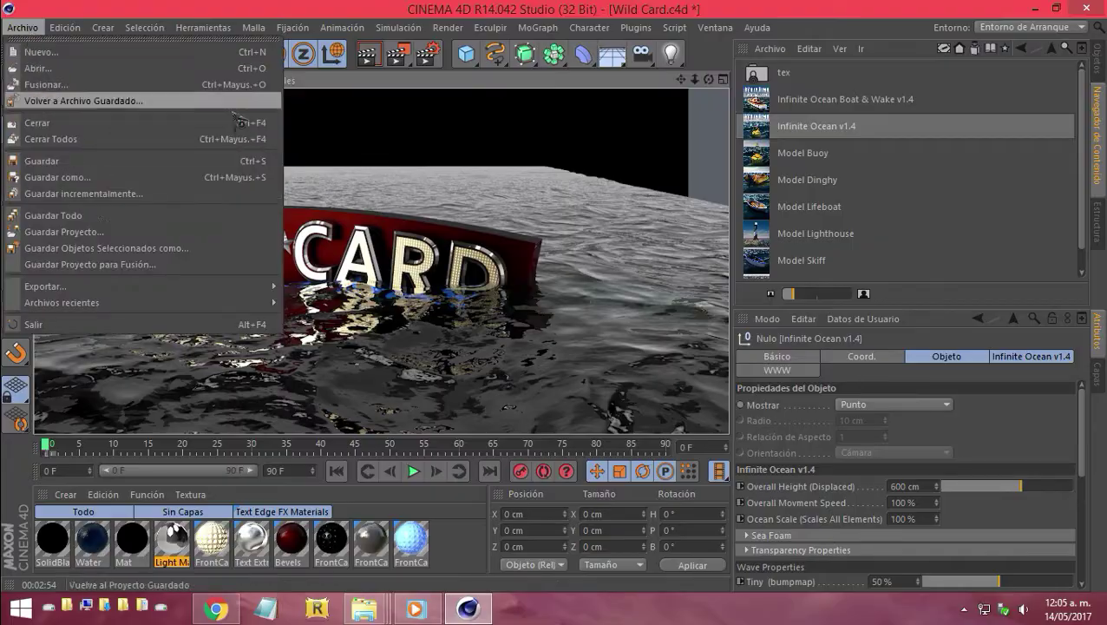
Dismiss the Archivo menu and orbit around the WILD CARD text to view it from behind
key(Escape)
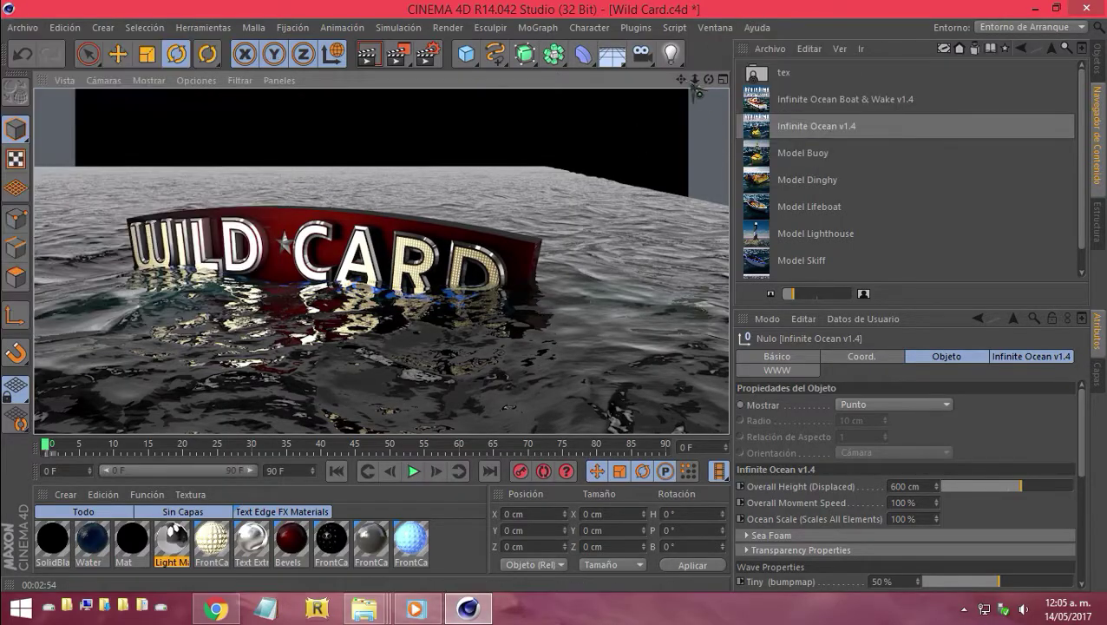
drag(710, 80, 555, 261)
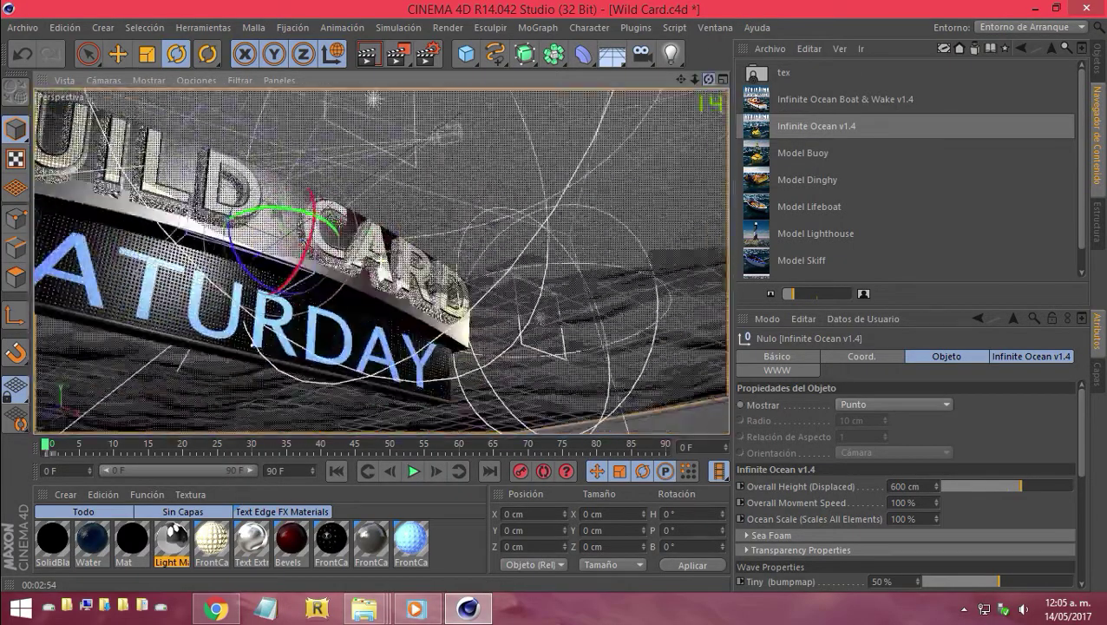
drag(381, 261, 544, 219)
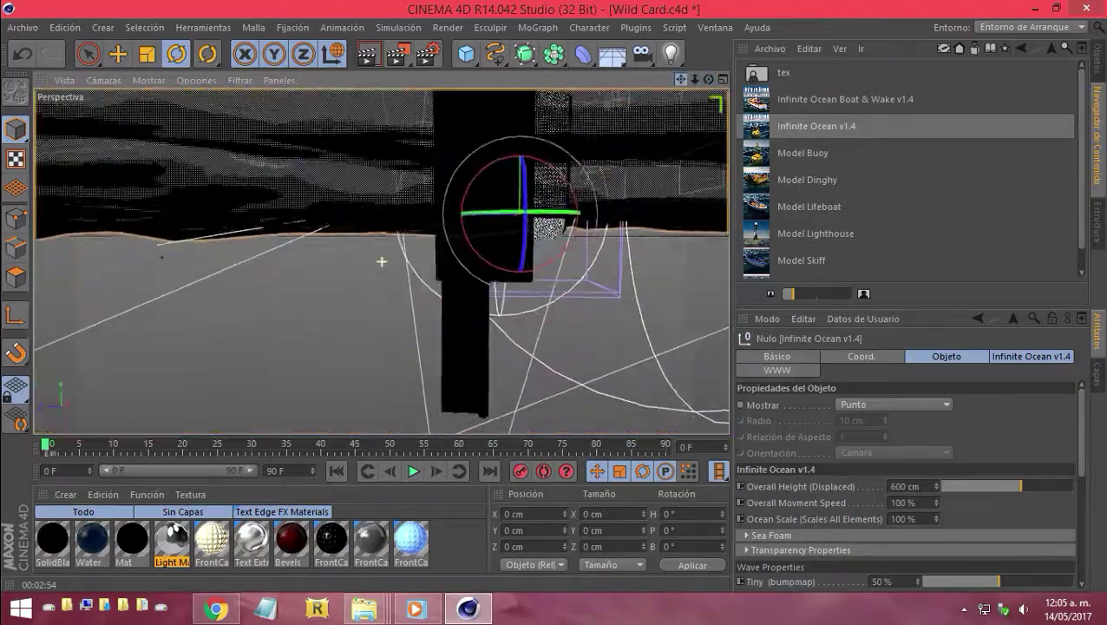
drag(382, 261, 684, 92)
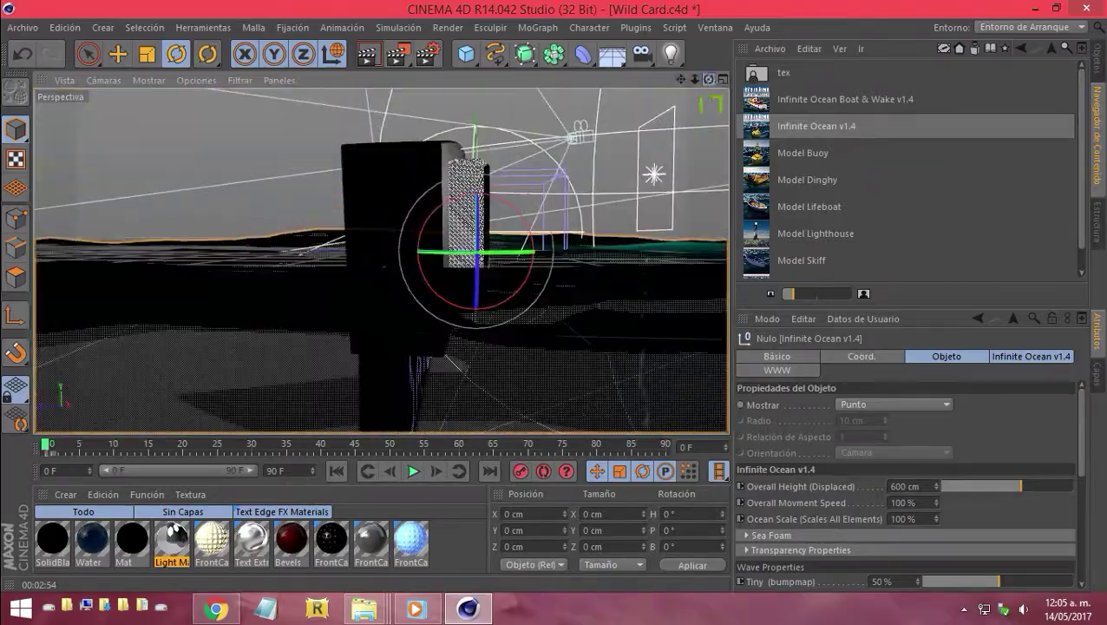
drag(382, 258, 521, 217)
Show the Object Manager and move Infinite Ocean down to Y −118.256 cm
click(1098, 69)
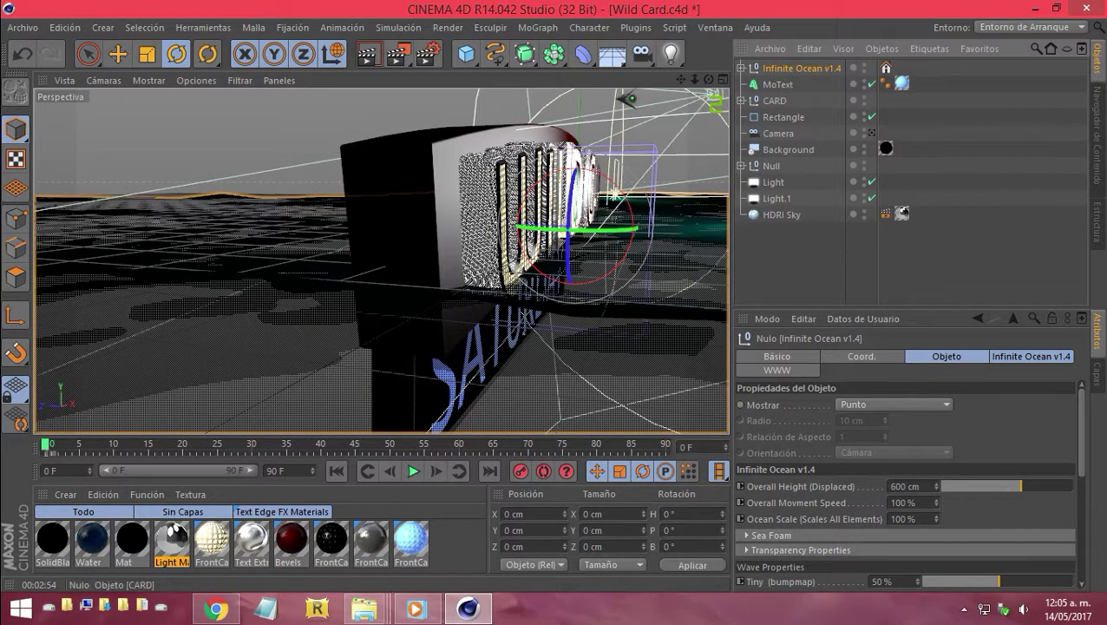
click(118, 54)
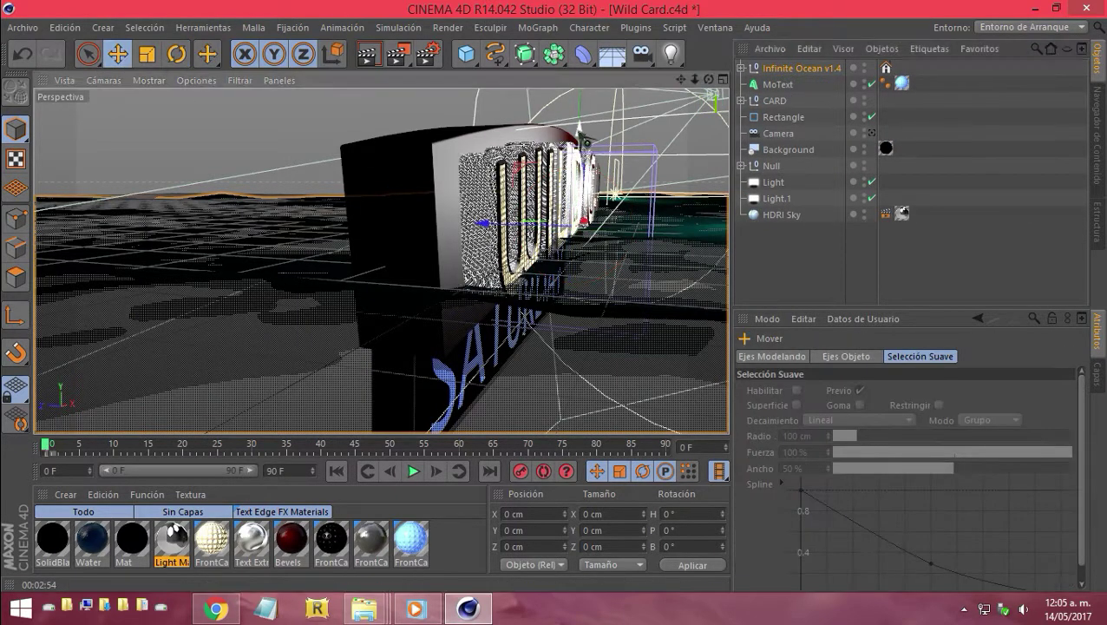
drag(580, 121, 576, 253)
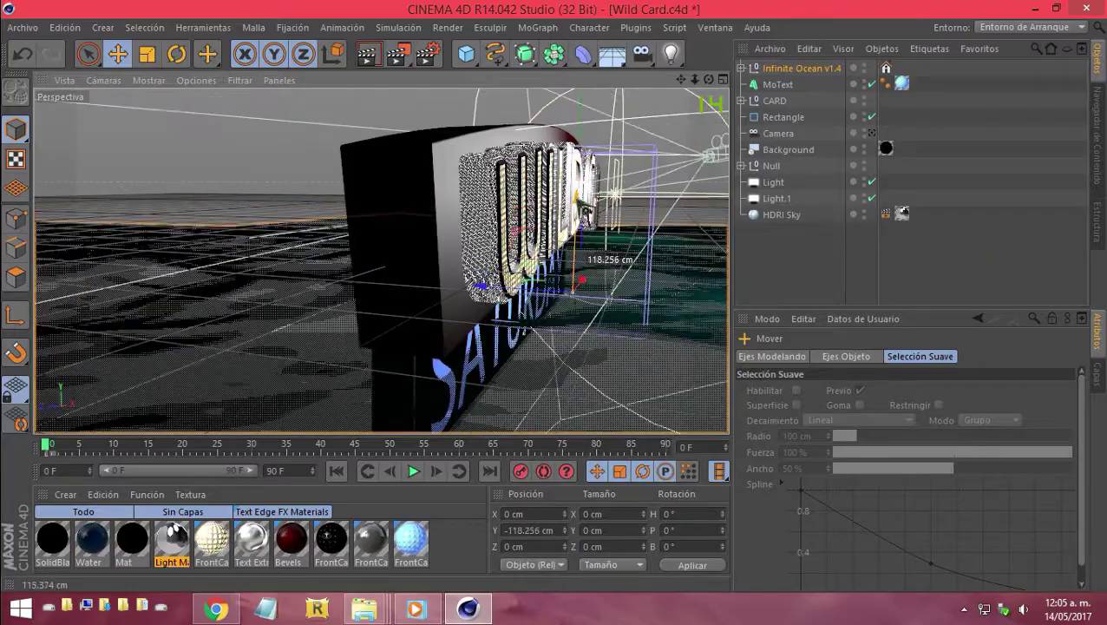
mouse_move(709, 80)
mouse_down()
mouse_move(725, 87)
mouse_move(670, 126)
mouse_move(383, 260)
mouse_up()
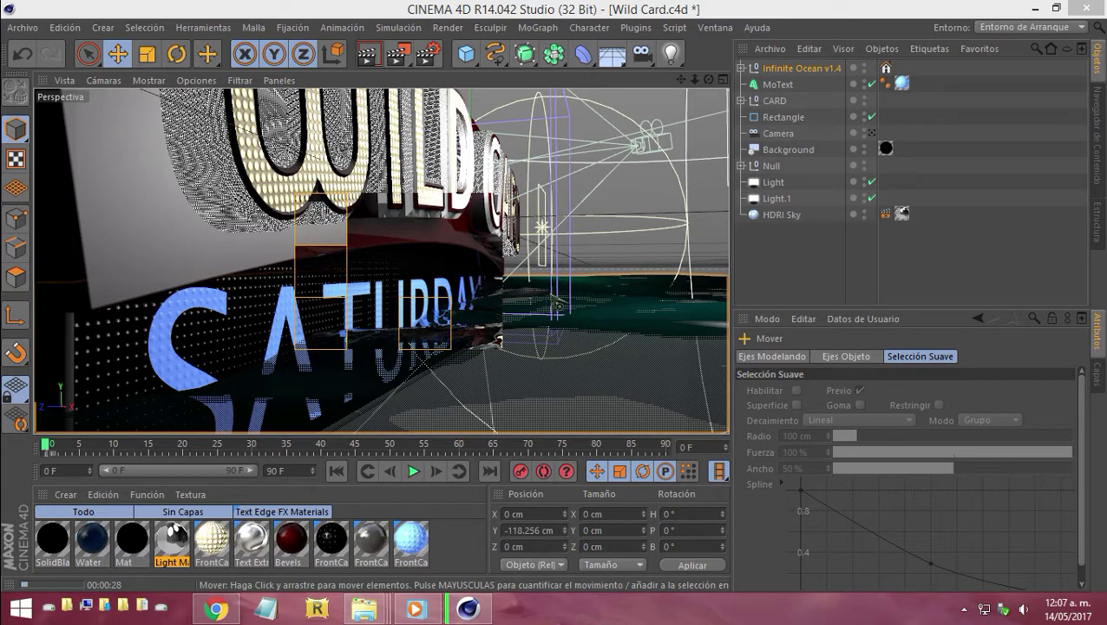
right_click(772, 609)
click(837, 566)
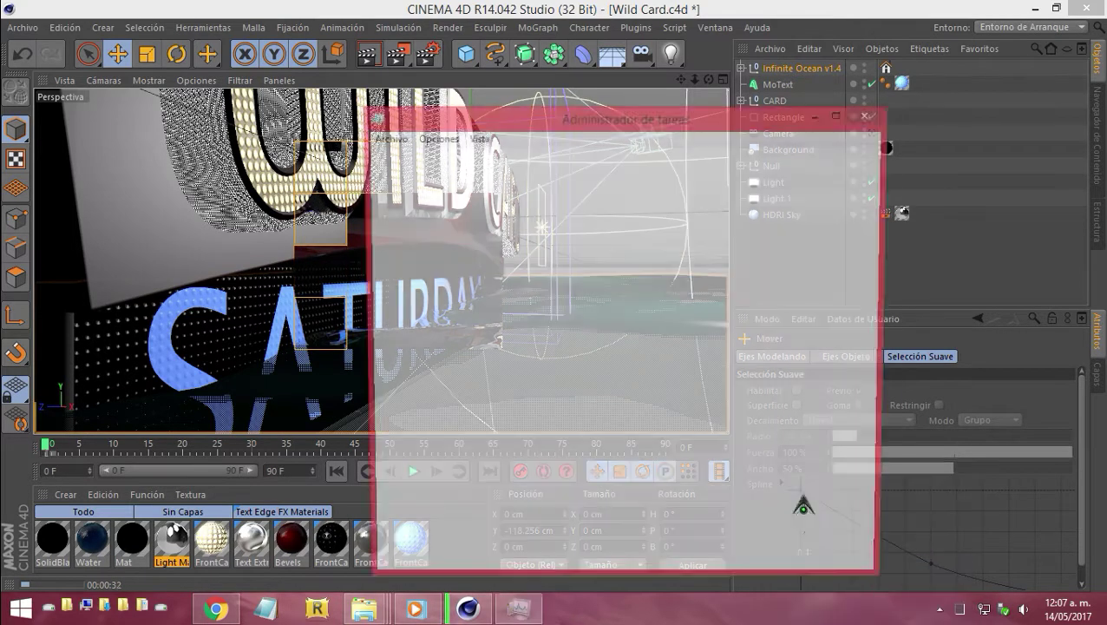
mouse_move(491, 130)
mouse_down()
mouse_move(647, 130)
mouse_move(969, 99)
mouse_up()
click(601, 157)
click(877, 164)
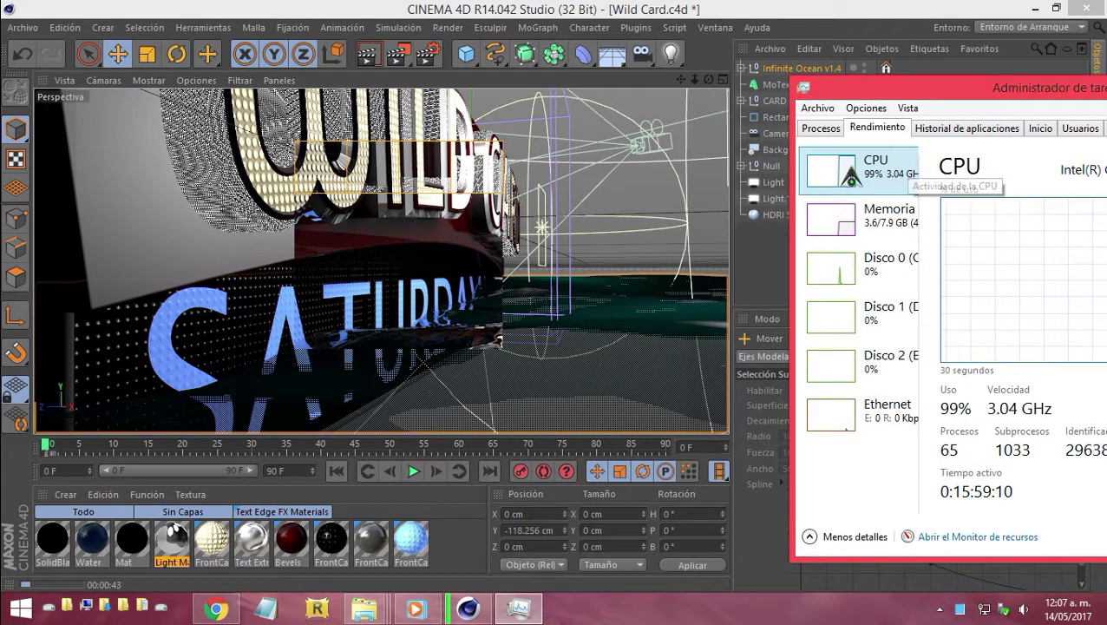
right_click(856, 170)
click(902, 196)
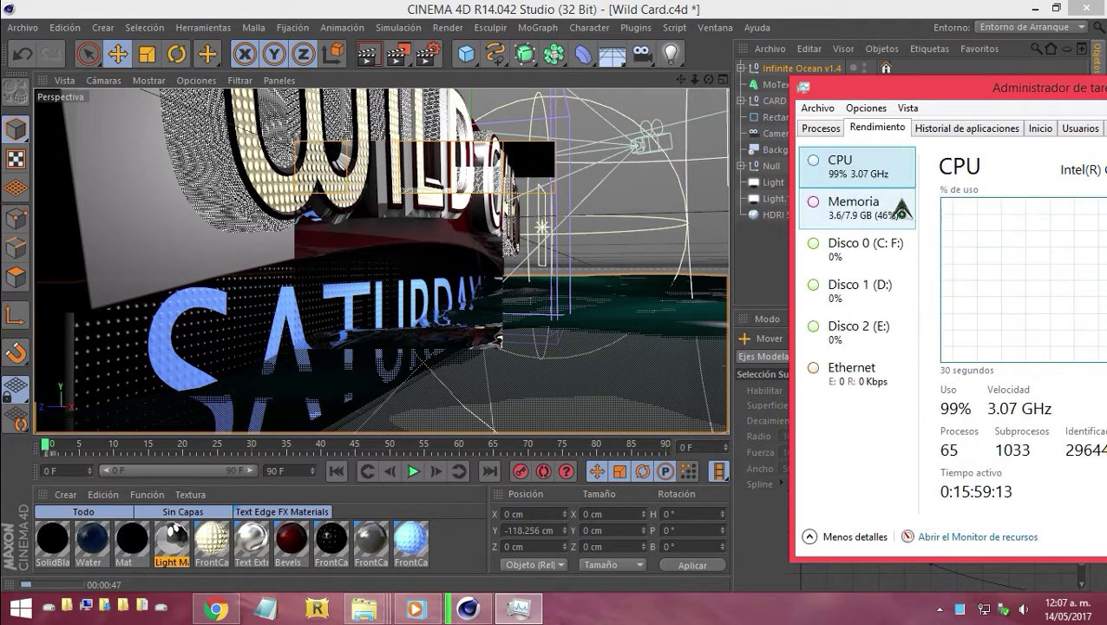
drag(934, 146, 1053, 148)
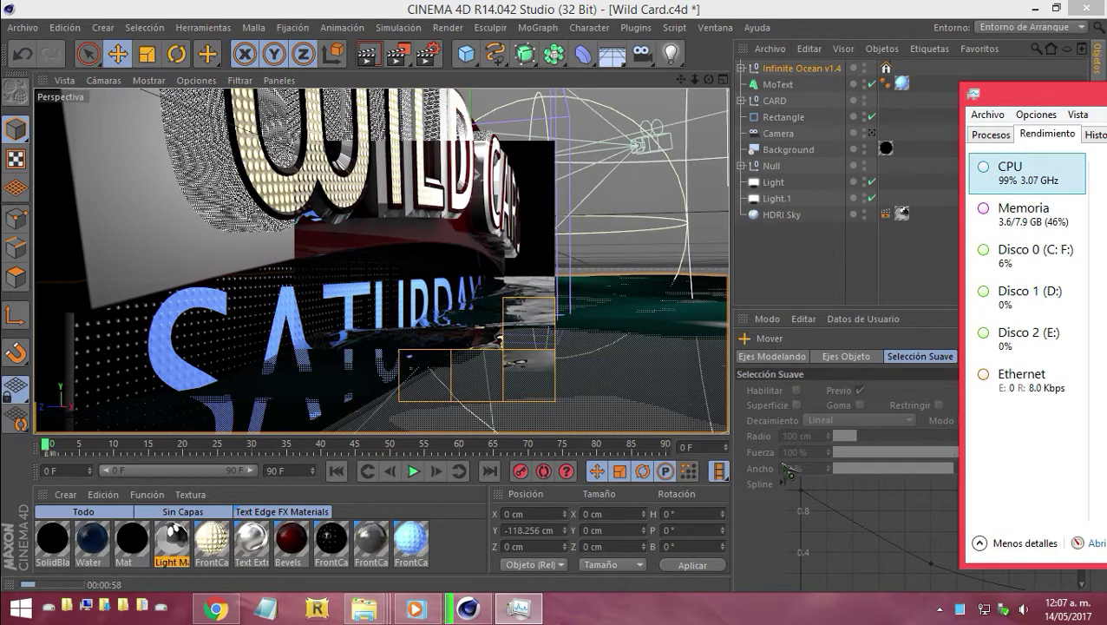
drag(1095, 95, 685, 207)
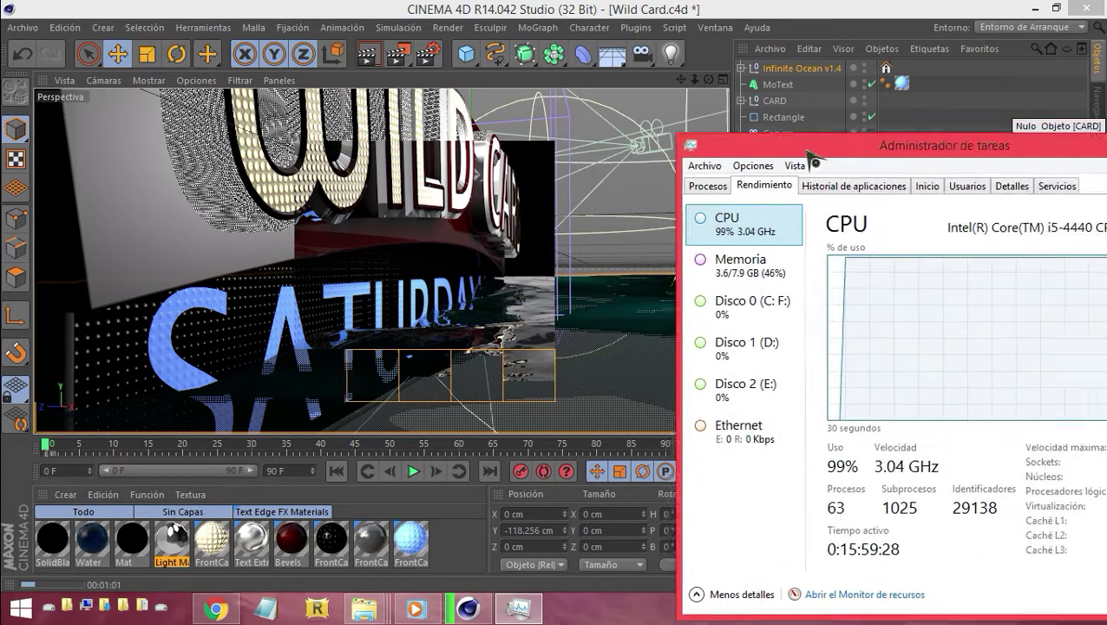
key(alt+F4)
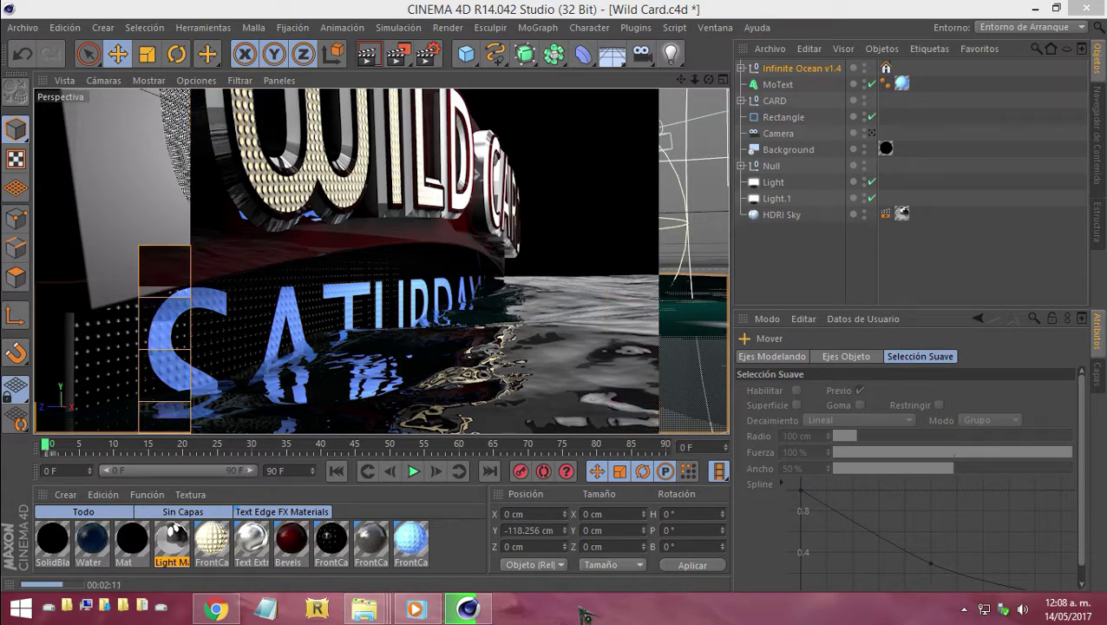
Screen-capture the rendered WILD CARD viewport region, then orbit to see the text from the side
key(Print)
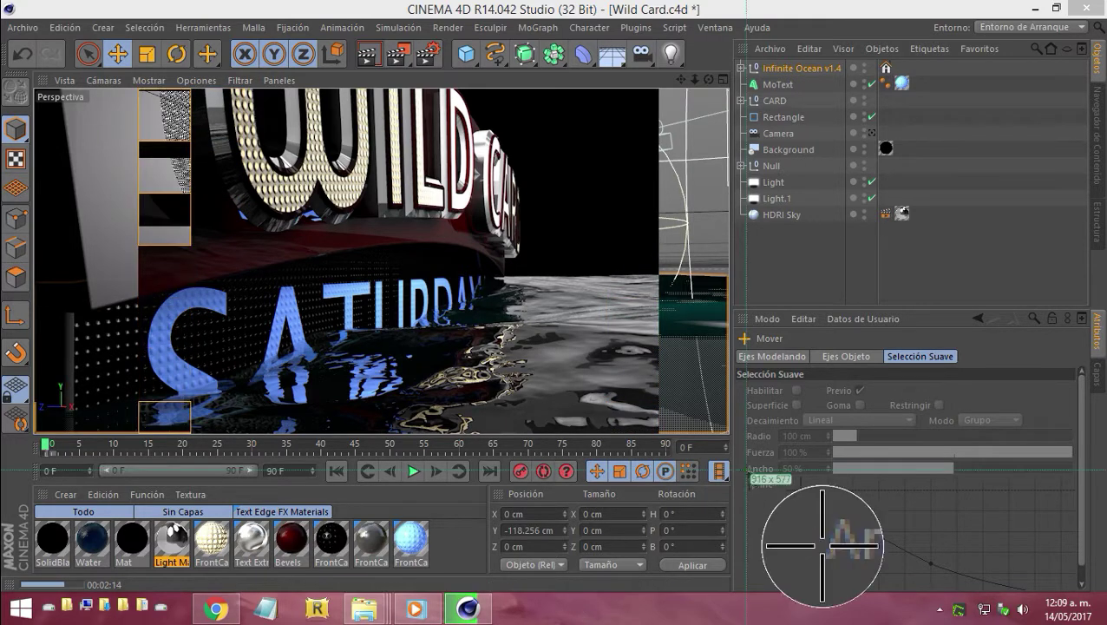
key(Escape)
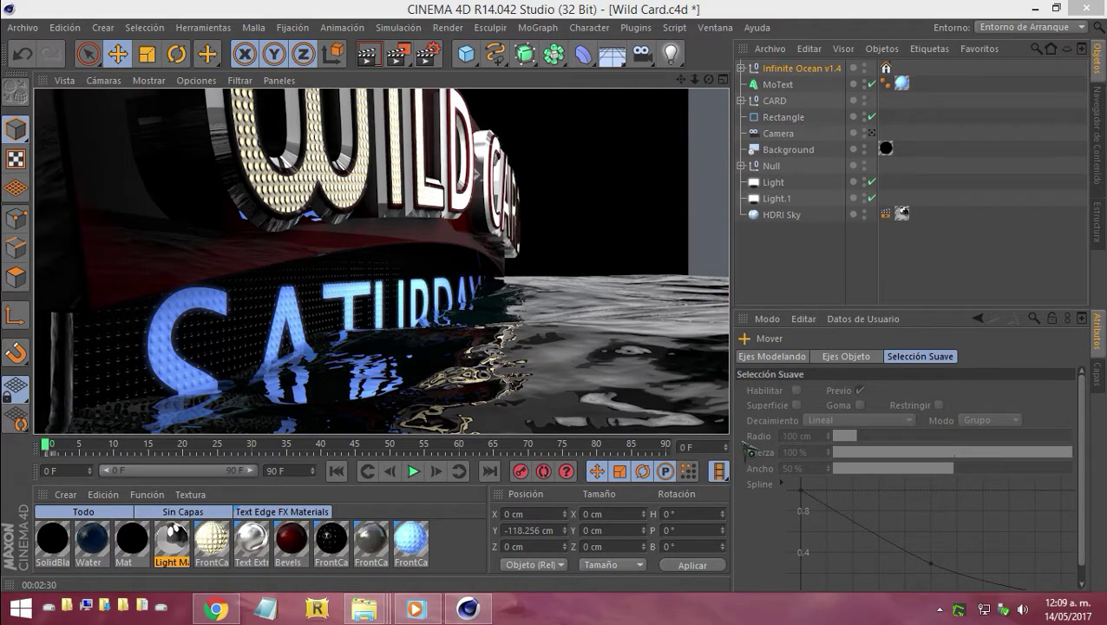
key(Print)
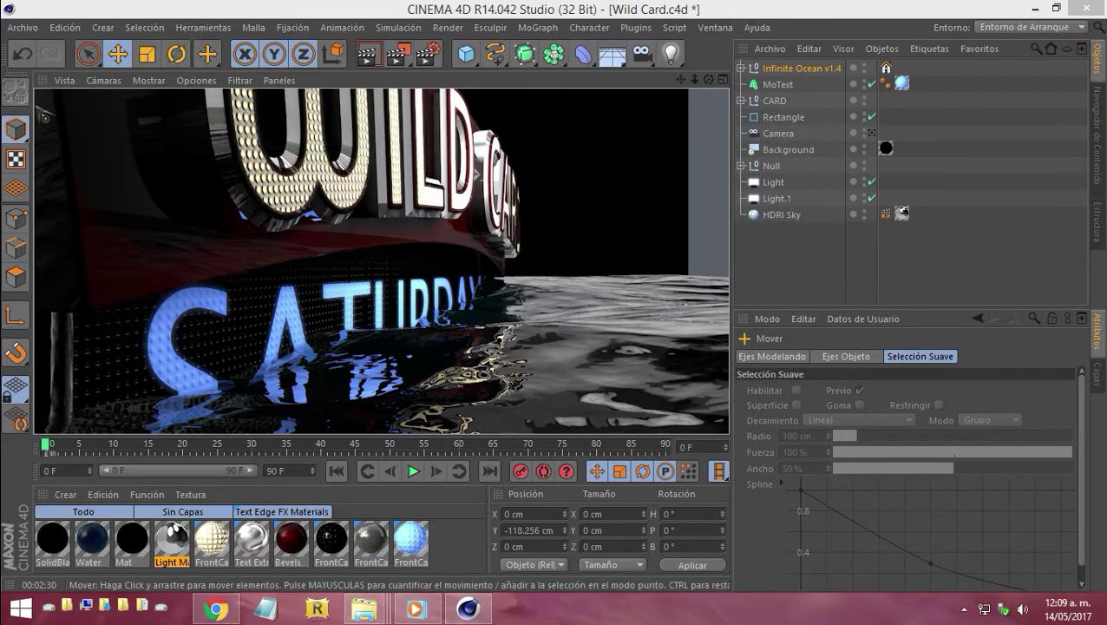
drag(35, 87, 729, 434)
alt+drag(713, 93, 657, 185)
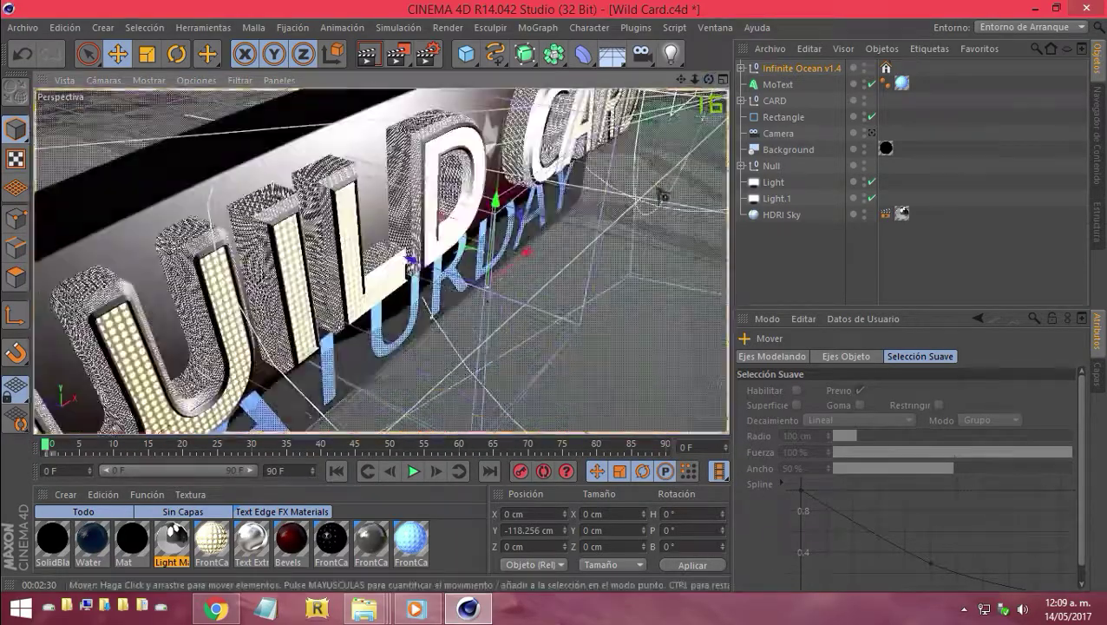
drag(709, 79, 657, 186)
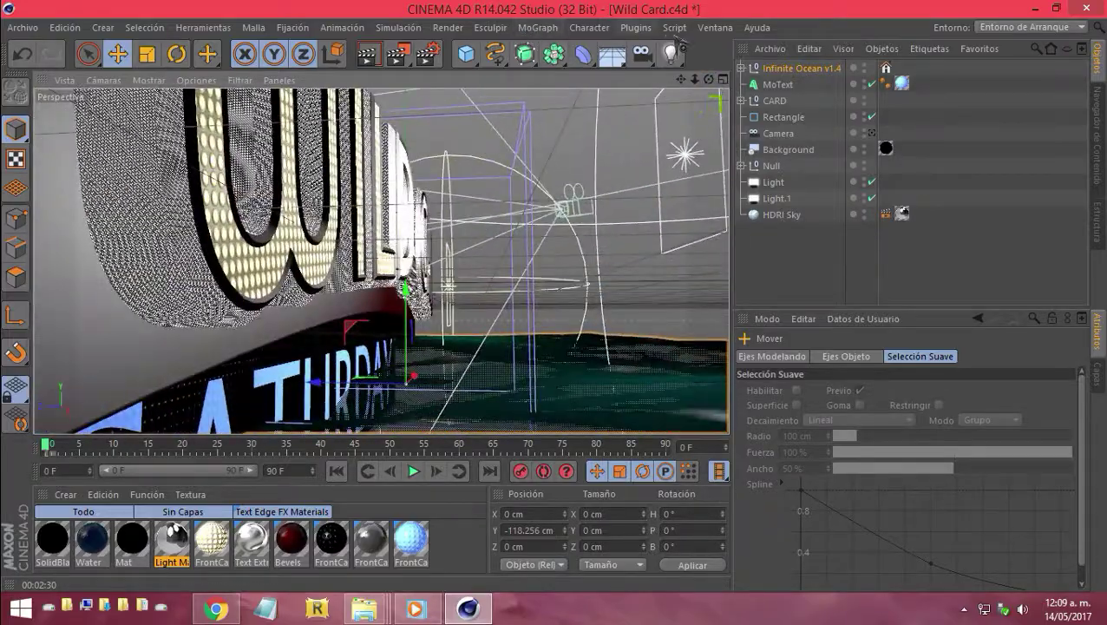
In a new scene, add a cube and fracture it into 50 random Thrausi pieces
key(ctrl+n)
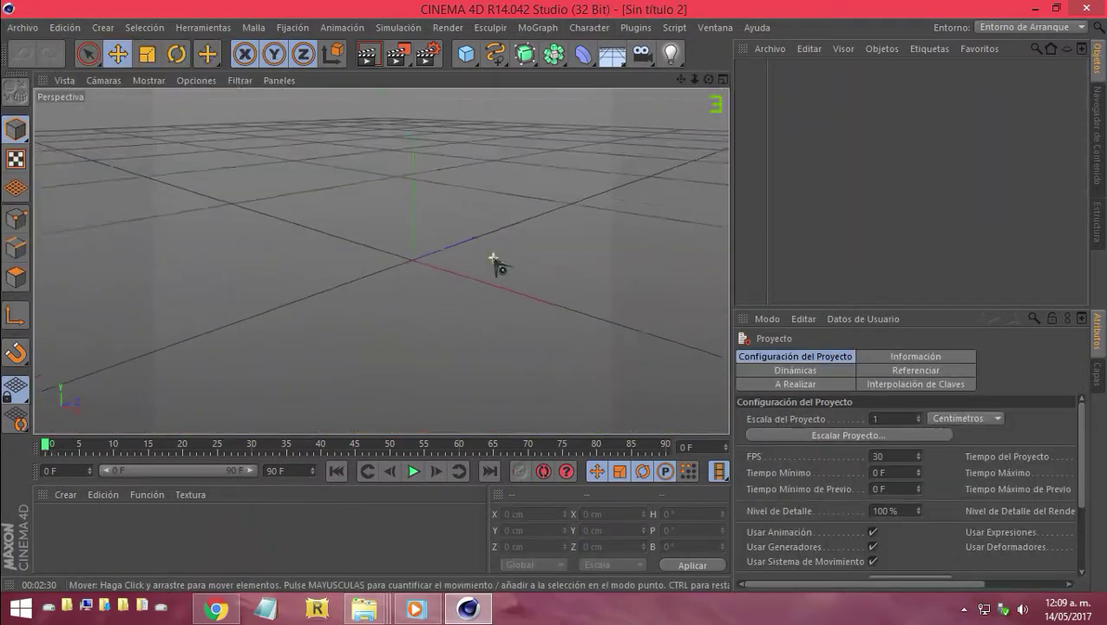
click(467, 52)
click(635, 27)
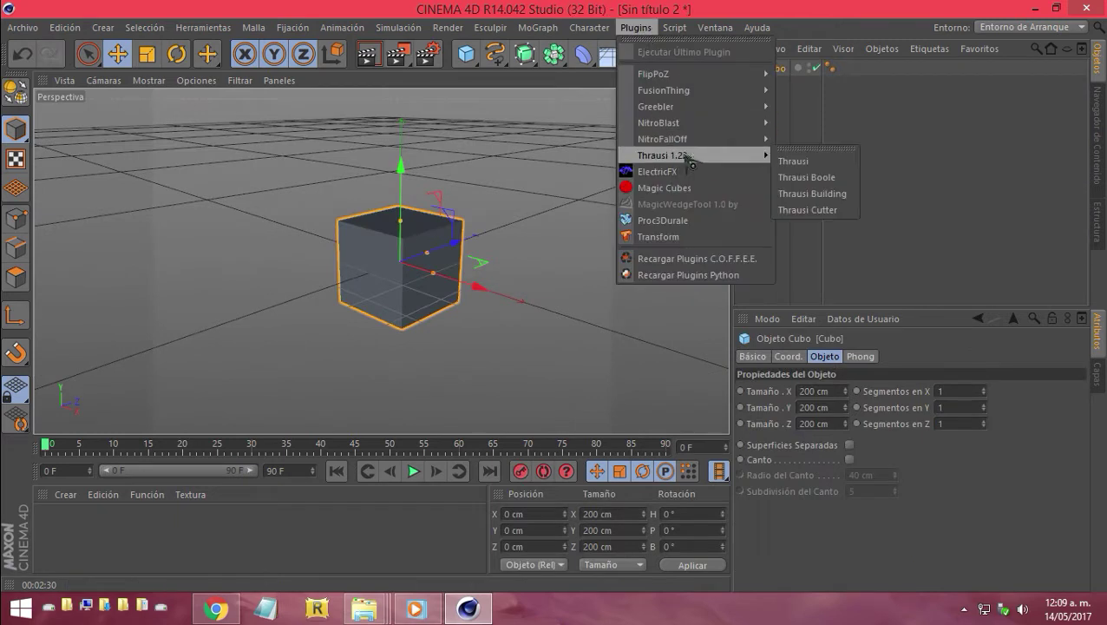
click(817, 163)
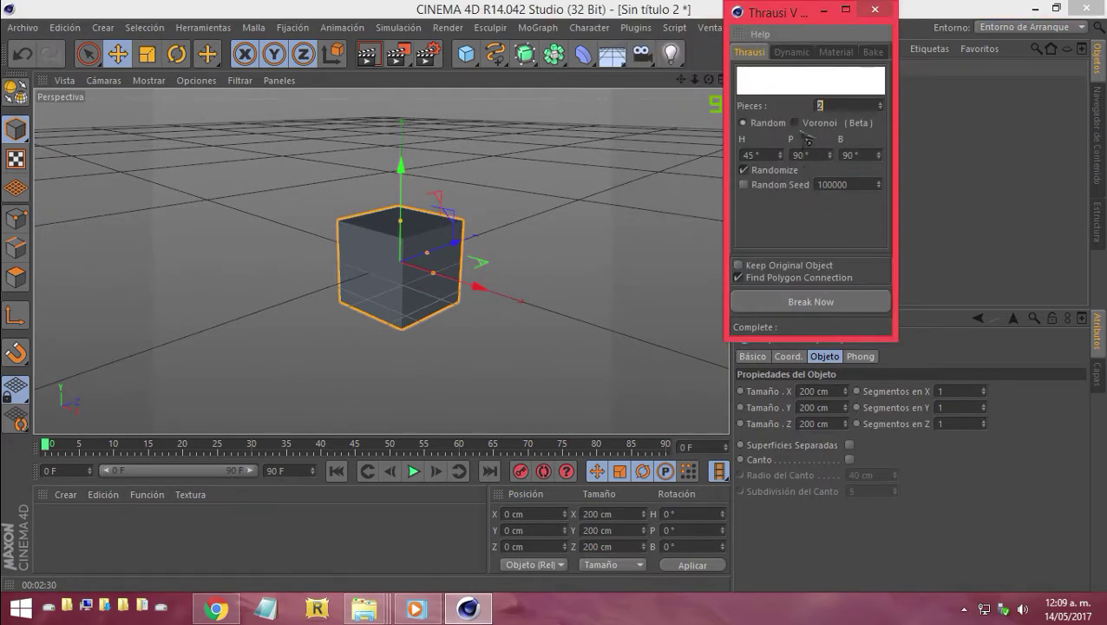
click(797, 124)
click(768, 124)
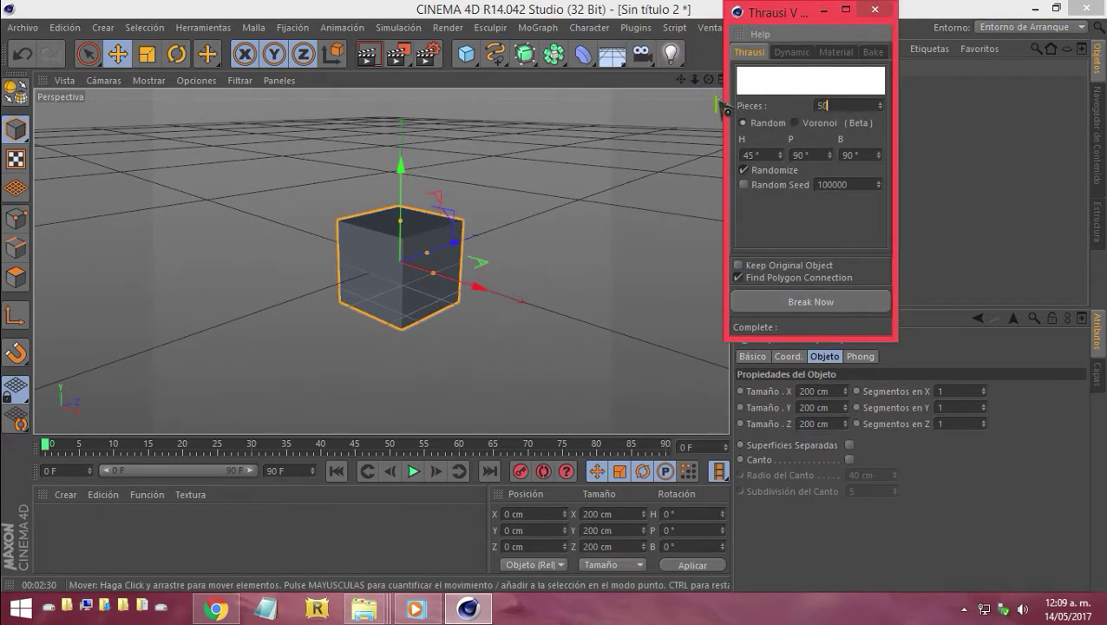
click(635, 27)
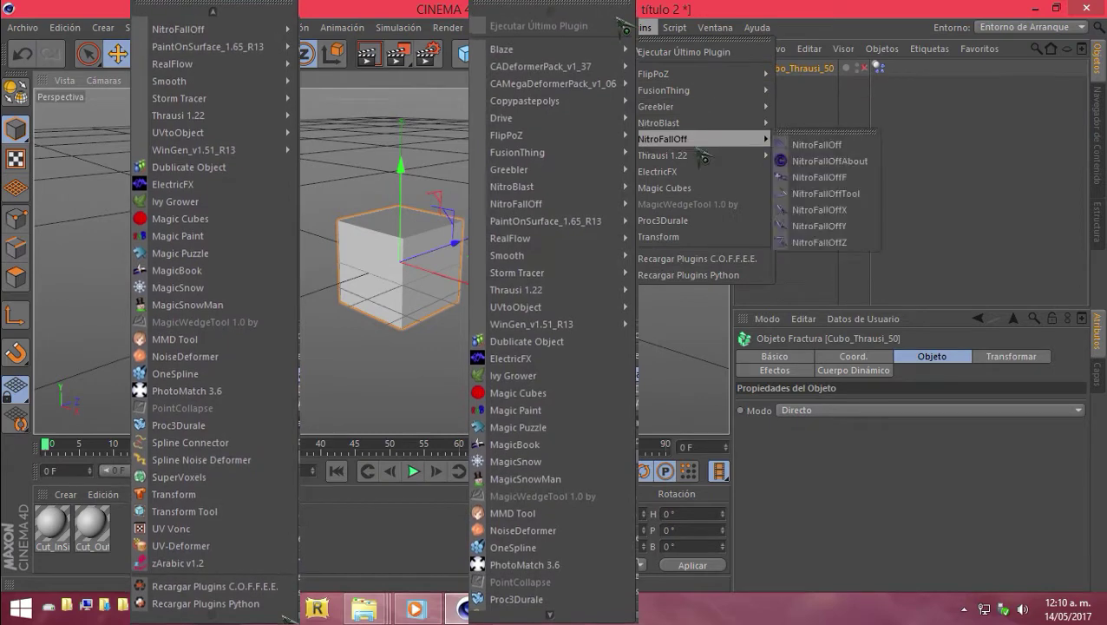
Add an ElectricFX object, then delete it again
click(659, 171)
mouse_move(375, 285)
alt+mouse_down()
mouse_move(380, 261)
mouse_move(408, 287)
alt+mouse_up()
key(Delete)
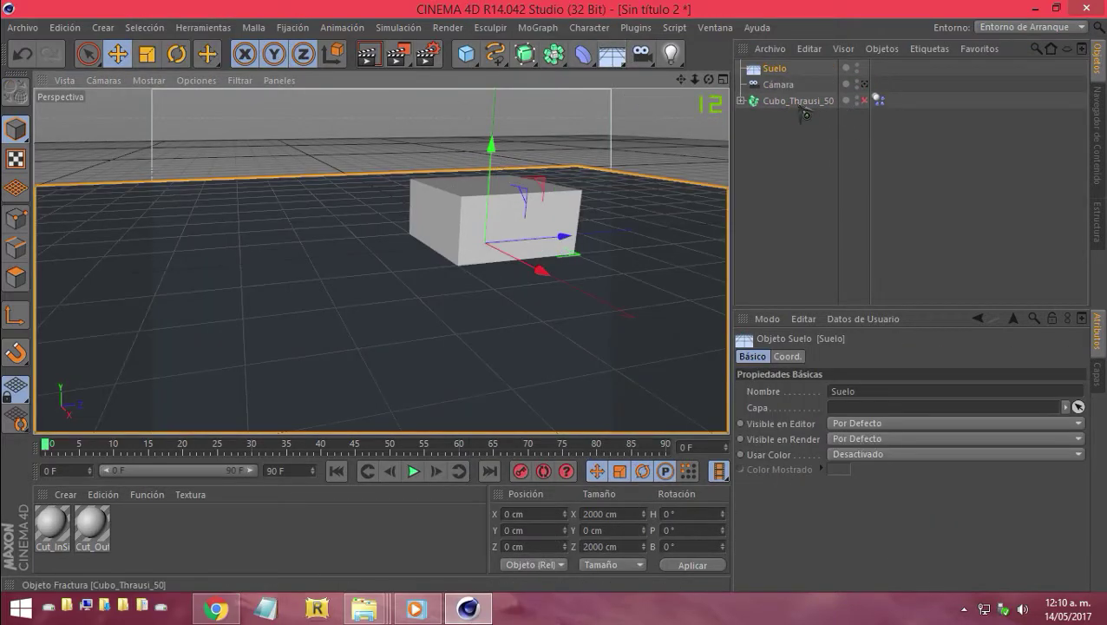
Raise Cubo_Thrausi_50 to Y 231.807 cm and open Cut_InSide's colour texture options
click(797, 100)
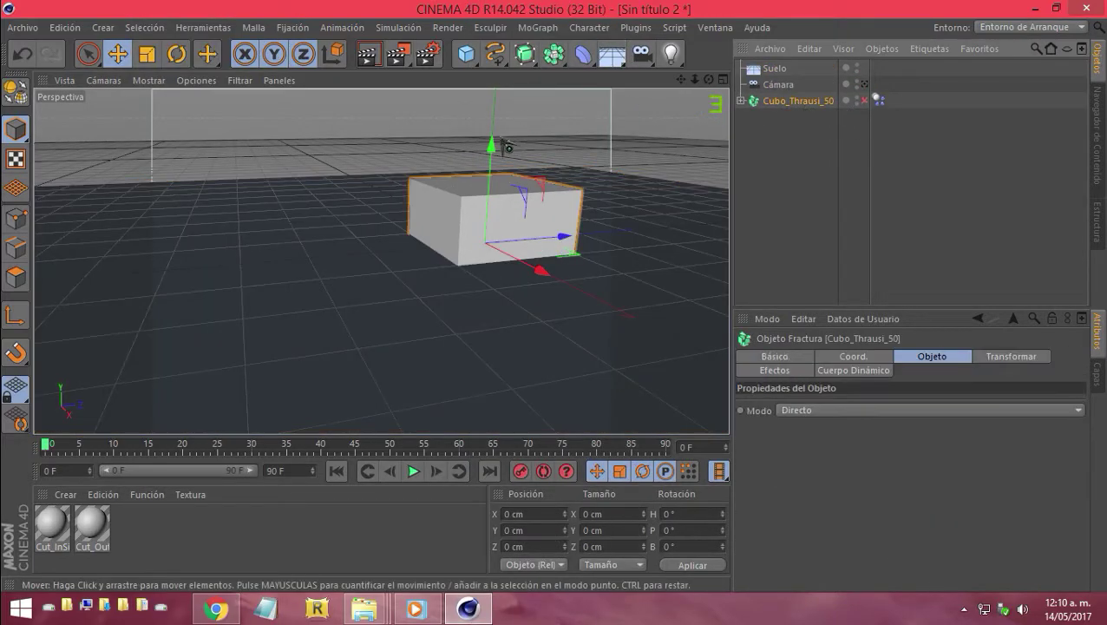
mouse_move(662, 292)
alt+mouse_down()
mouse_move(710, 97)
mouse_move(380, 260)
alt+mouse_up()
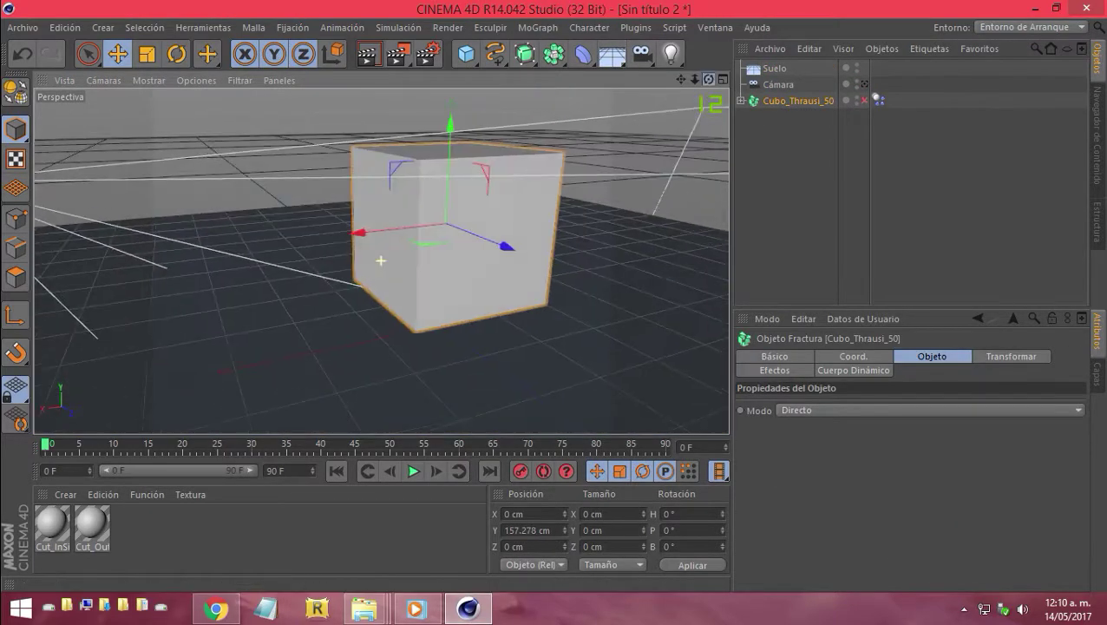
drag(453, 132, 453, 70)
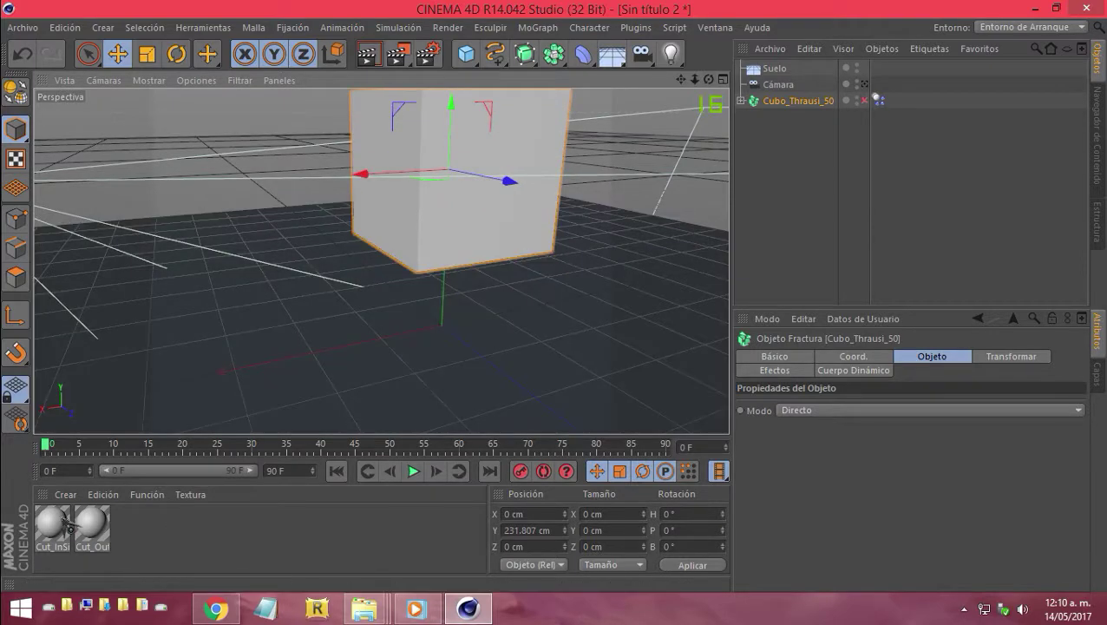
double_click(52, 524)
click(455, 263)
Set the Cut_InSide colour texture to Superficies > Mármol
click(522, 576)
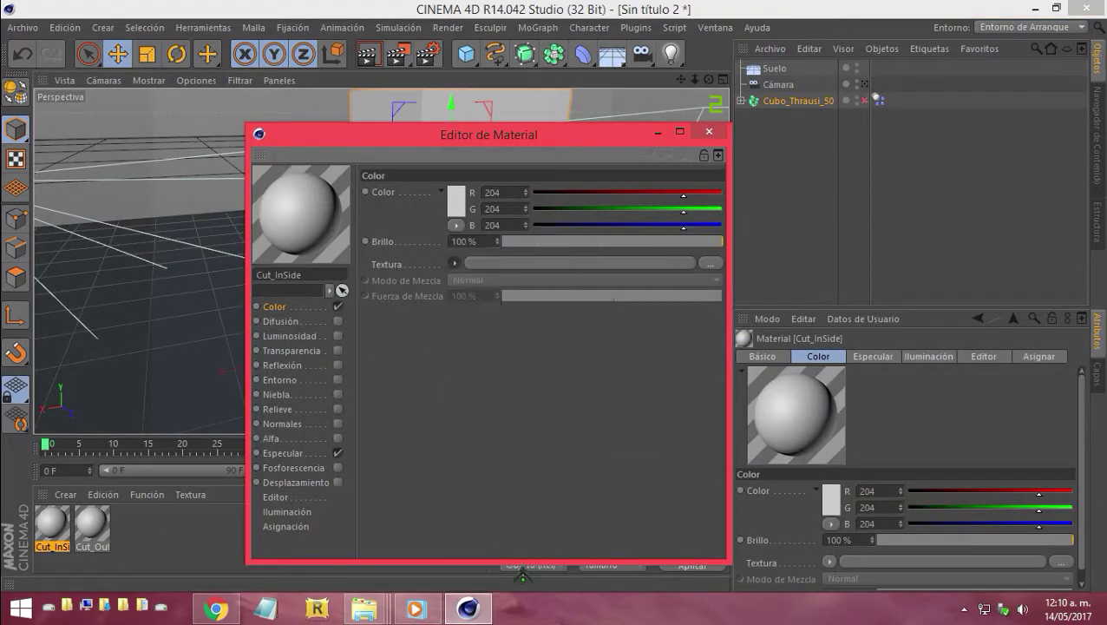
click(455, 263)
mouse_move(486, 565)
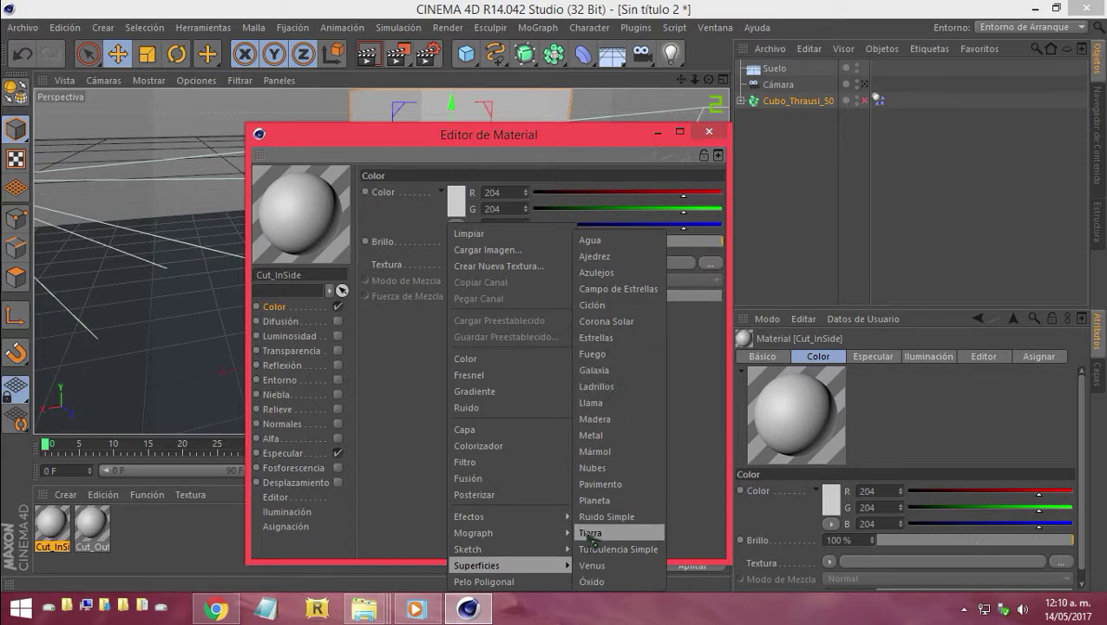
click(603, 453)
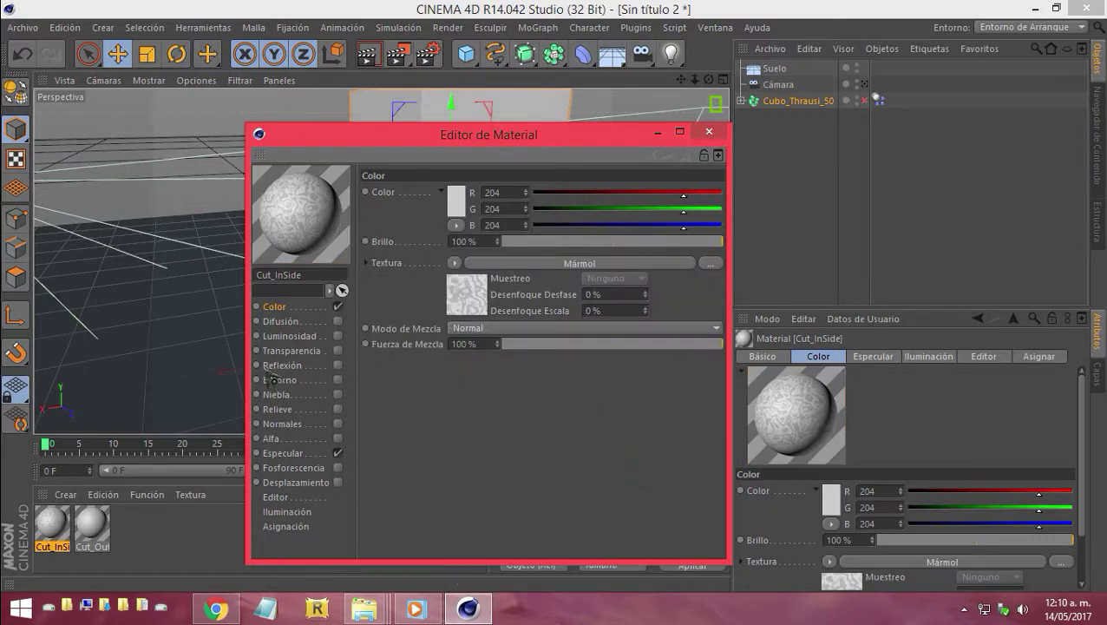
click(706, 135)
Apply Cut_InSide to the fractured cube, then open the Cut_OutSide material
drag(415, 191, 424, 190)
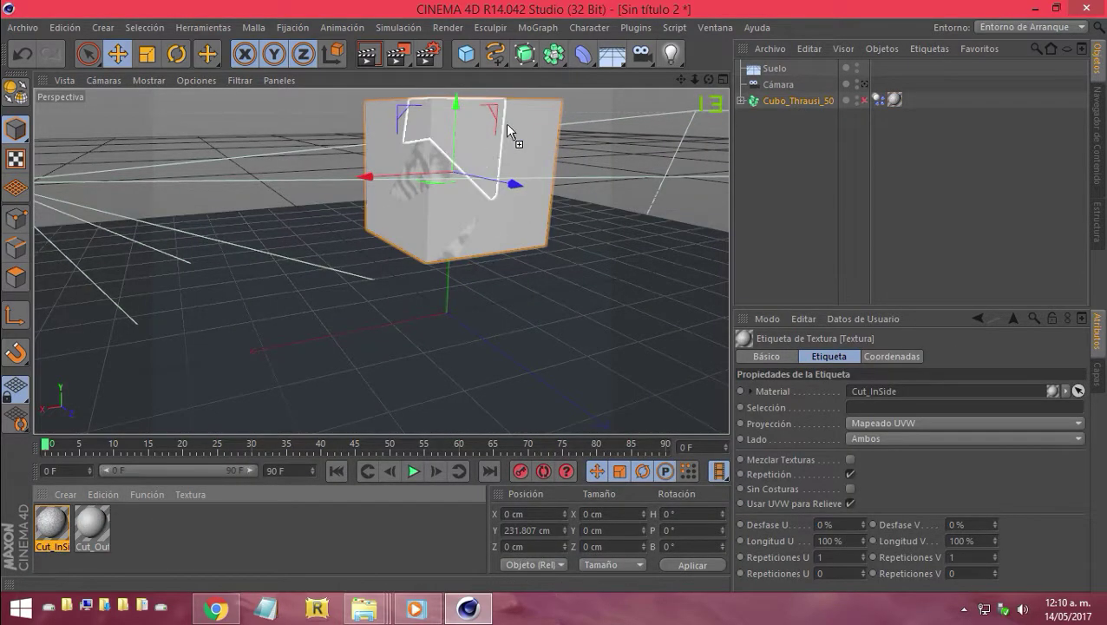
alt+drag(508, 130, 398, 210)
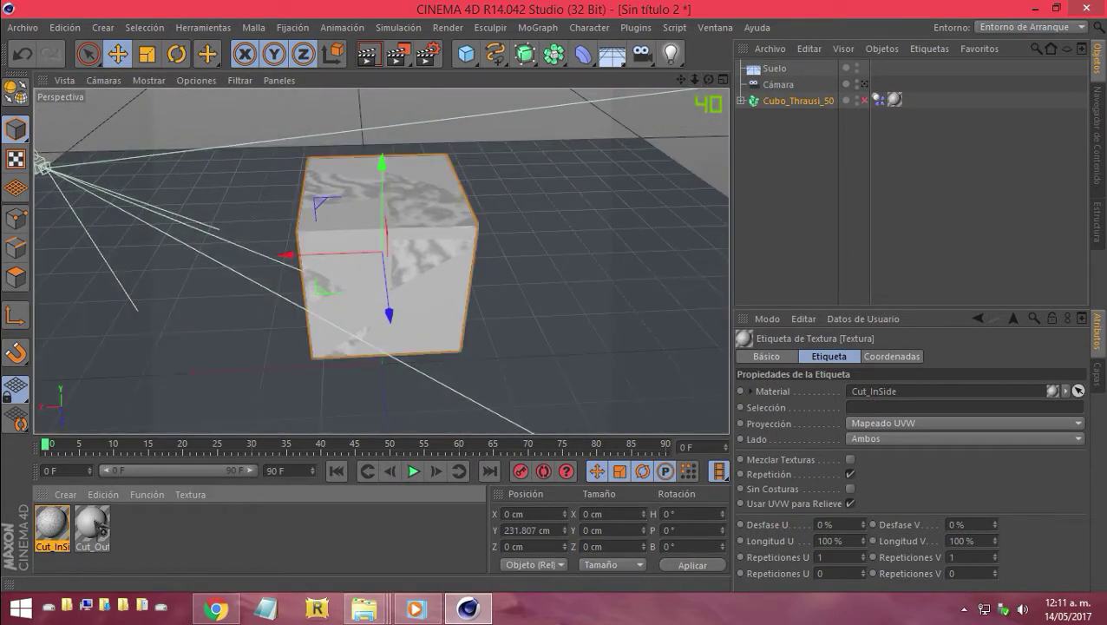
double_click(92, 524)
Set the Cut_OutSide colour texture to Superficies > Pavimento
click(448, 240)
mouse_move(503, 565)
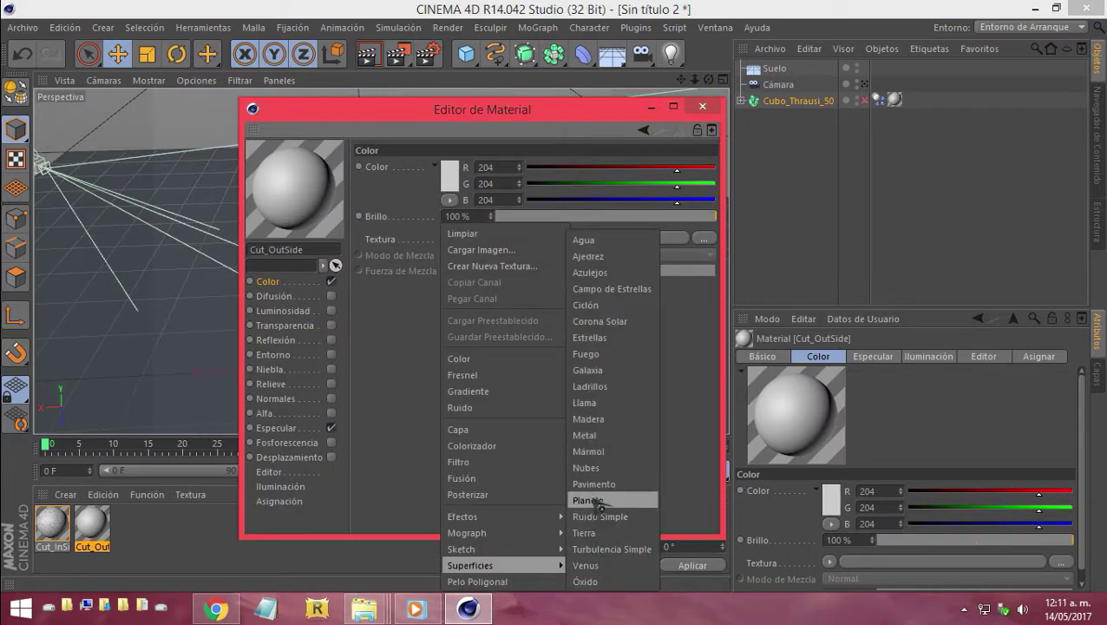
click(604, 484)
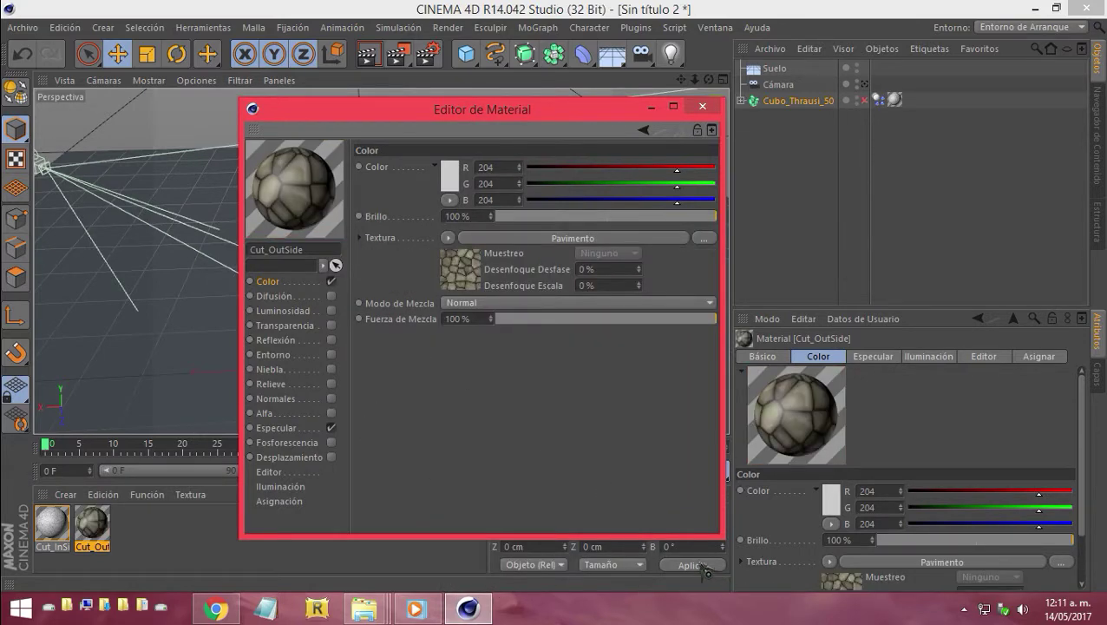
click(705, 109)
Inspect the paving-textured cube from several angles and select the floor object Suelo
alt+drag(399, 213, 486, 226)
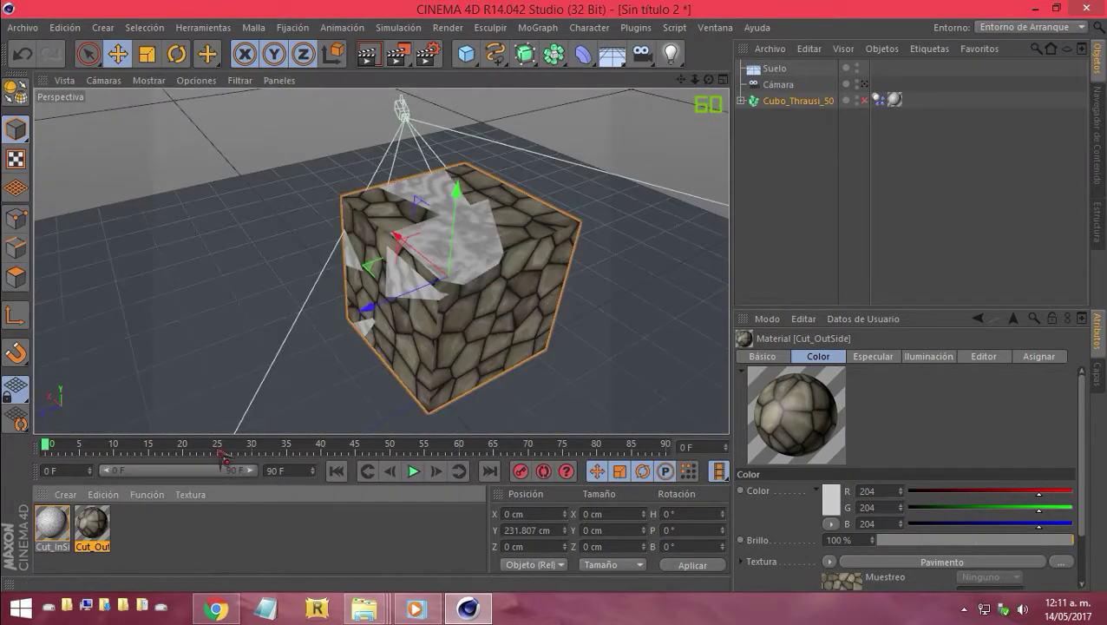
alt+drag(486, 225, 380, 259)
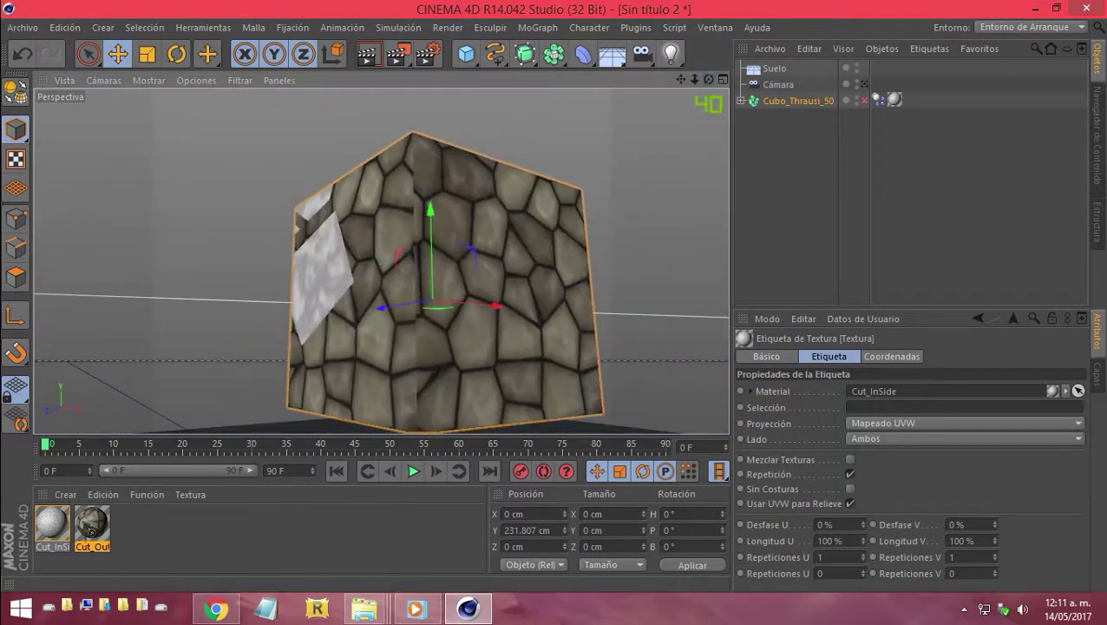
alt+drag(674, 110, 705, 92)
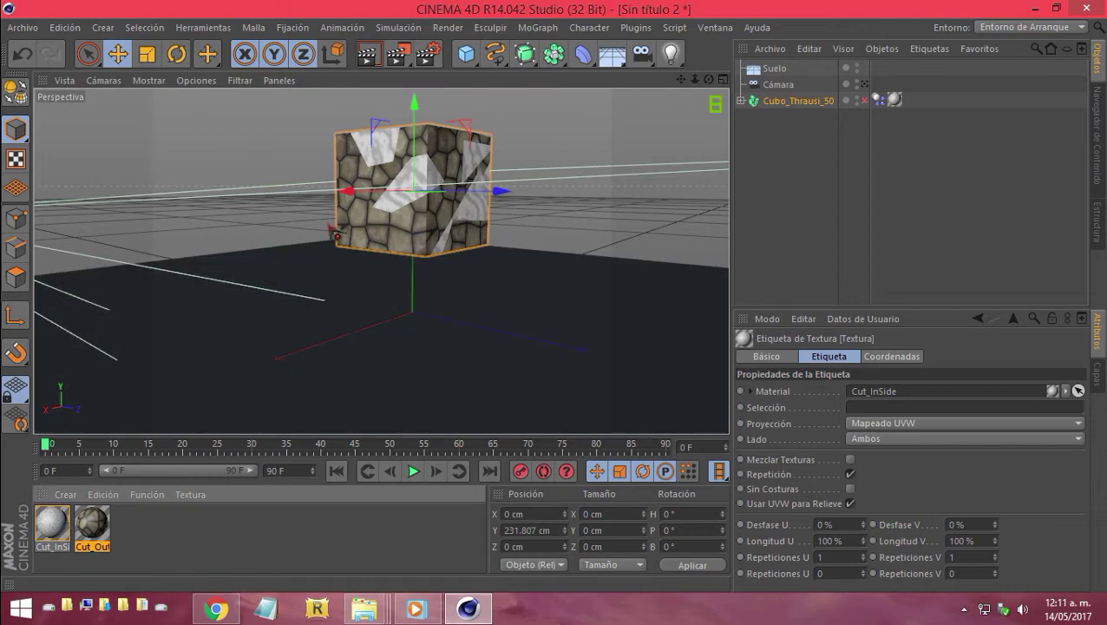
drag(709, 79, 718, 88)
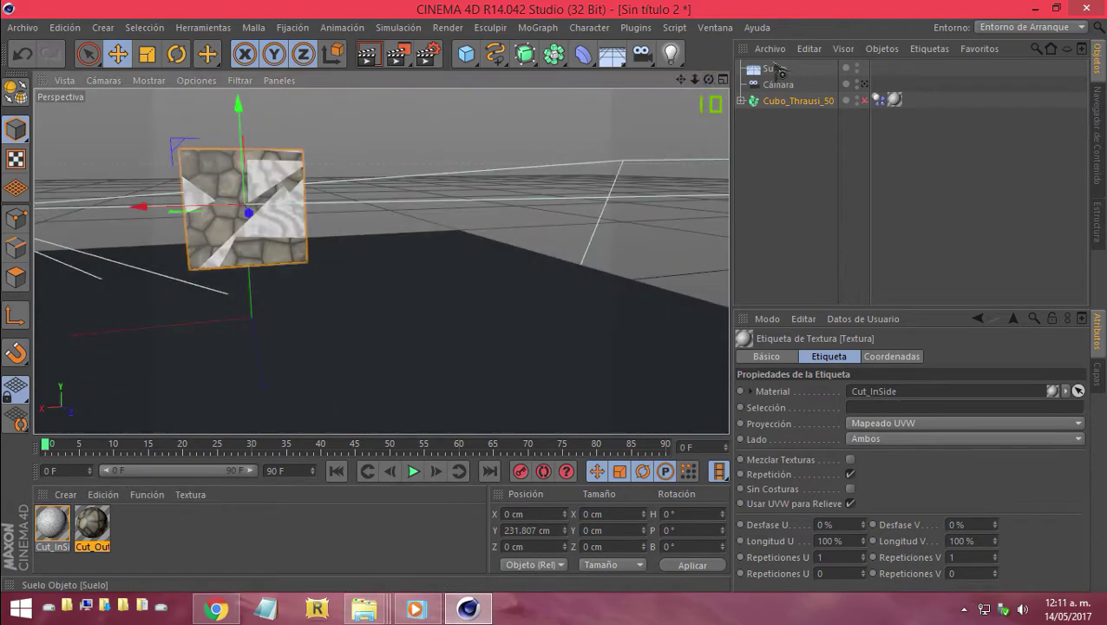
click(775, 69)
Add a Cuerpo Colisionador simulation tag to the Suelo floor
right_click(786, 123)
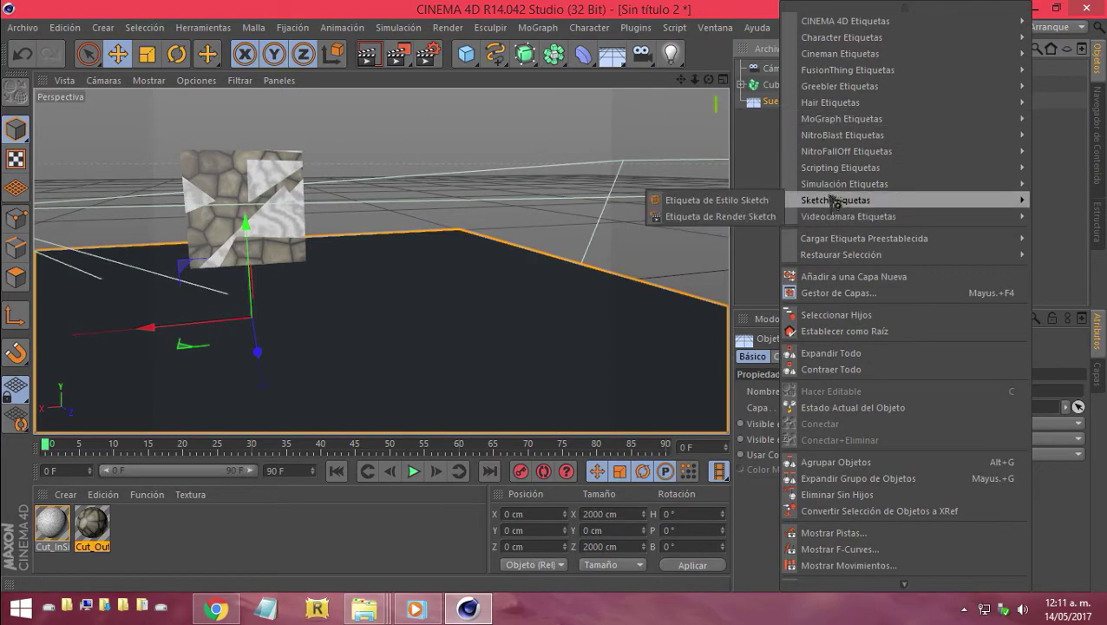
mouse_move(843, 184)
click(725, 222)
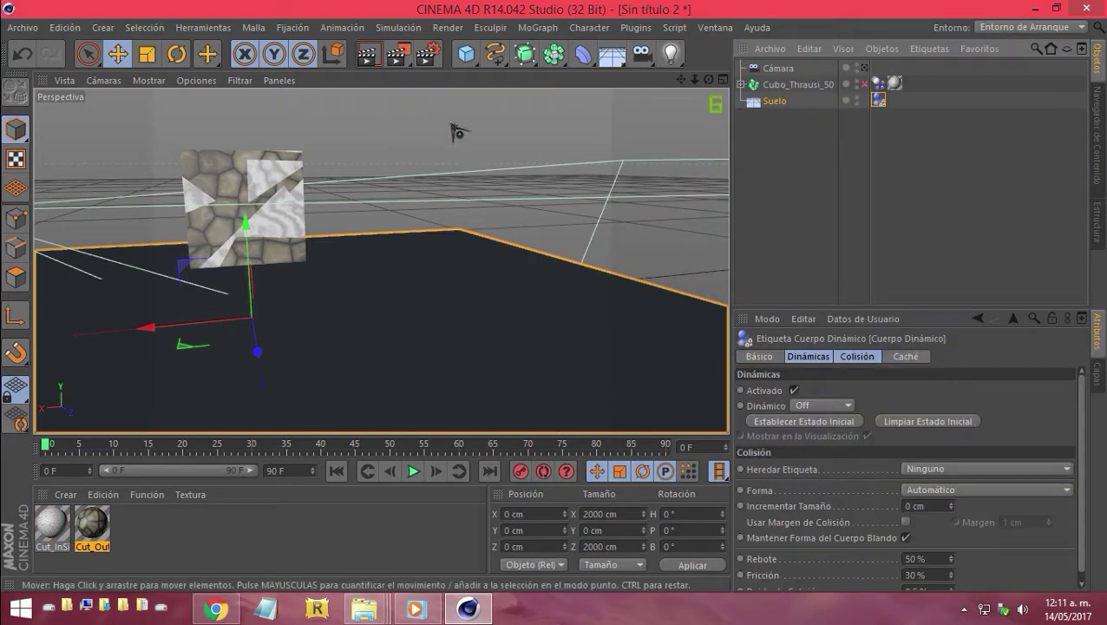
mouse_move(383, 257)
alt+mouse_down()
mouse_move(713, 92)
mouse_move(605, 216)
alt+mouse_up()
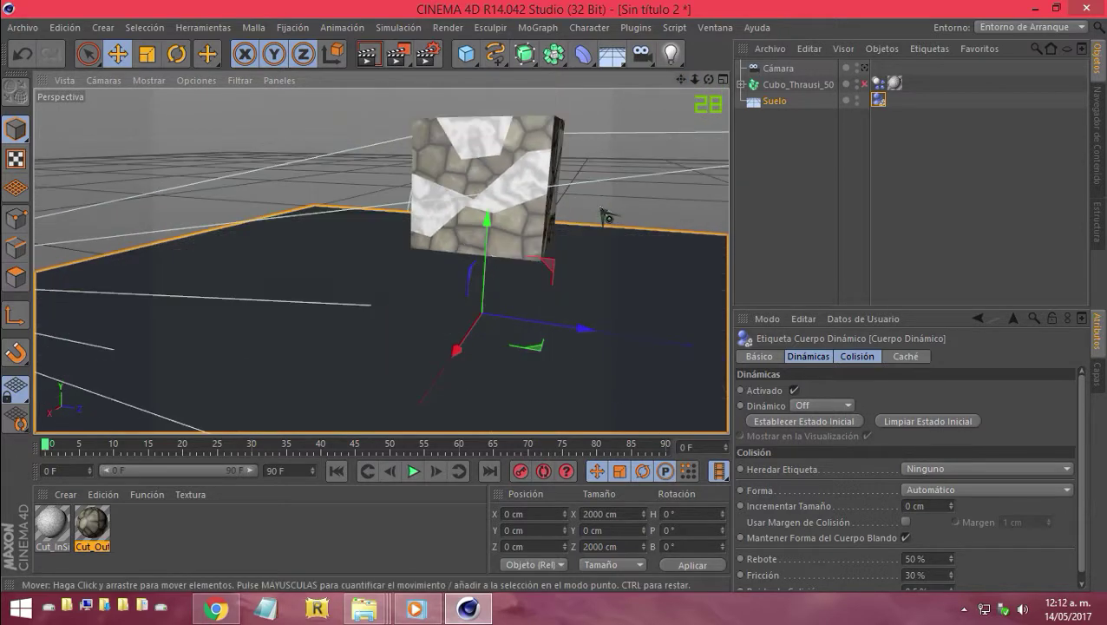
Render the current frame to check the textures and review the Render Settings
click(399, 56)
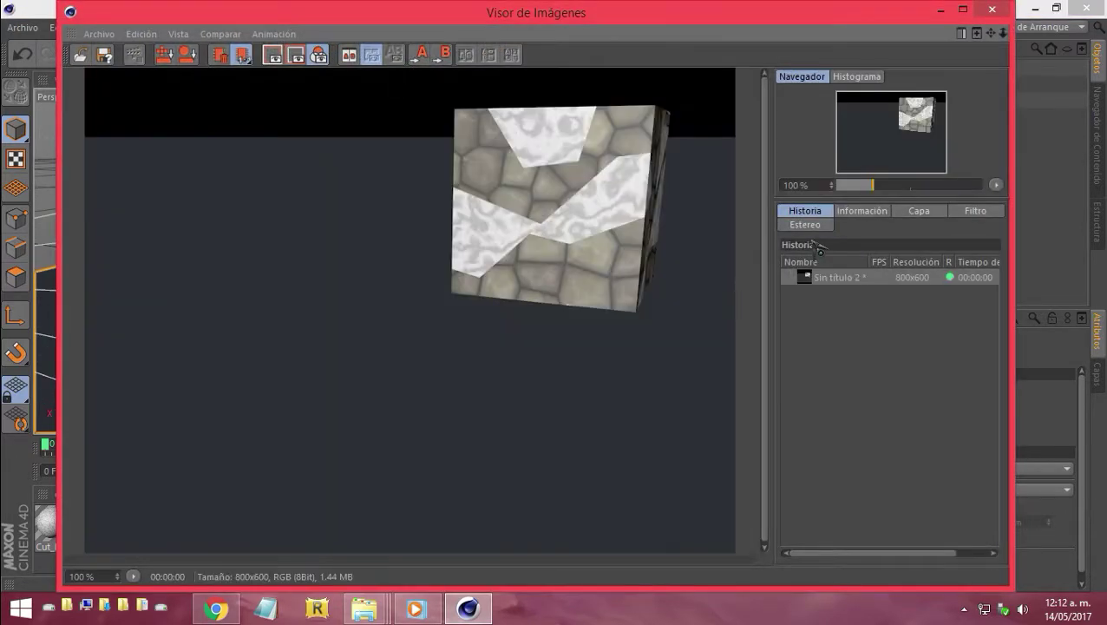
click(992, 8)
click(428, 54)
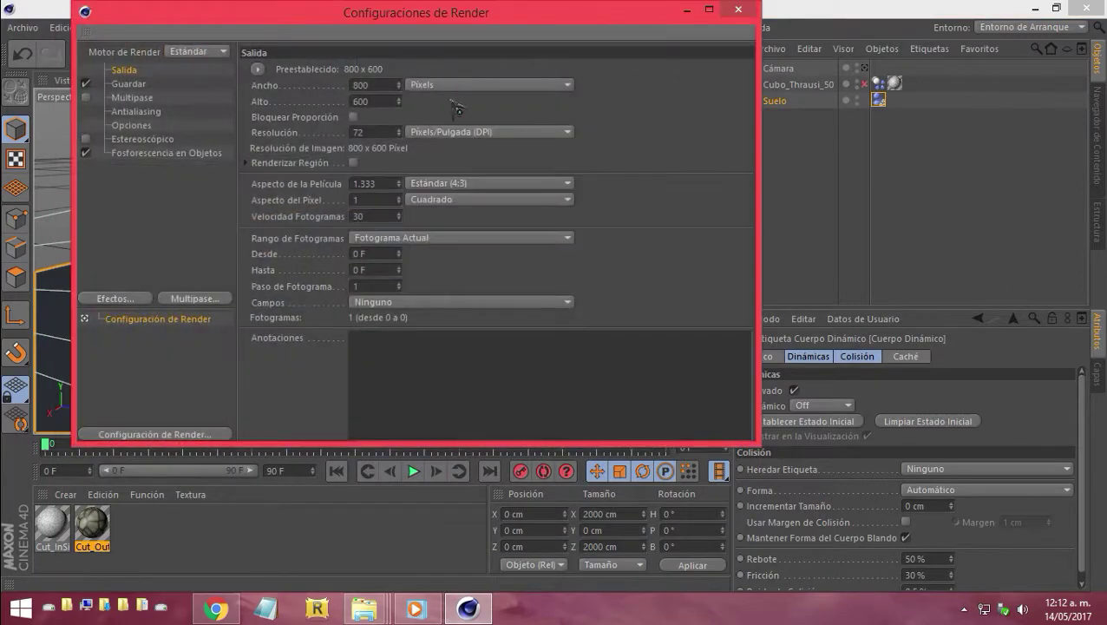
click(739, 9)
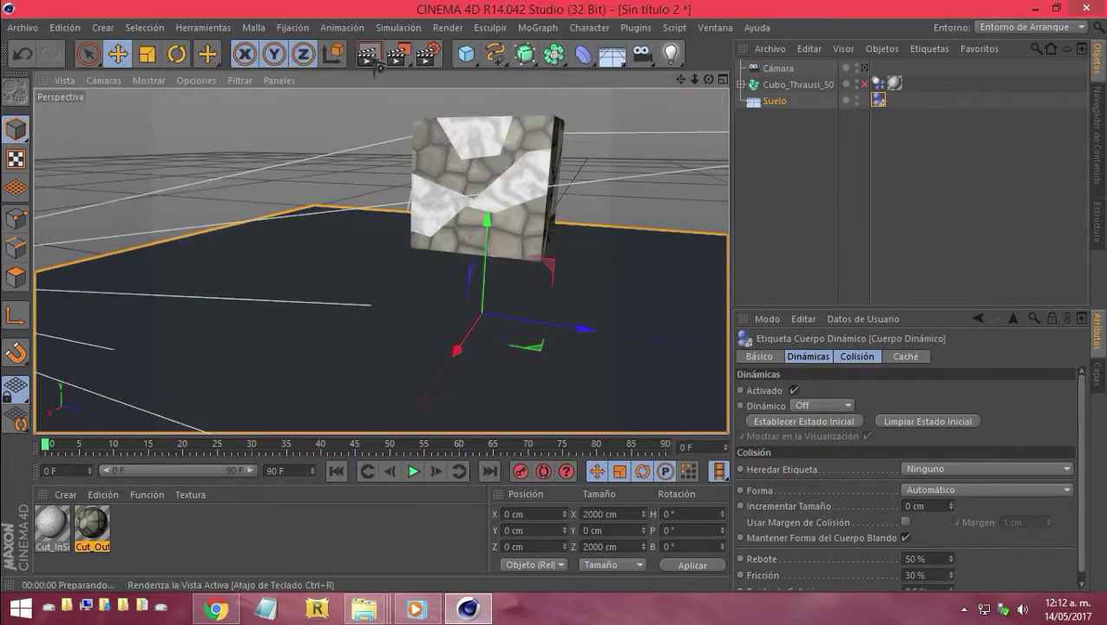
Play the animation to watch the cube drop and shatter onto the floor
key(F8)
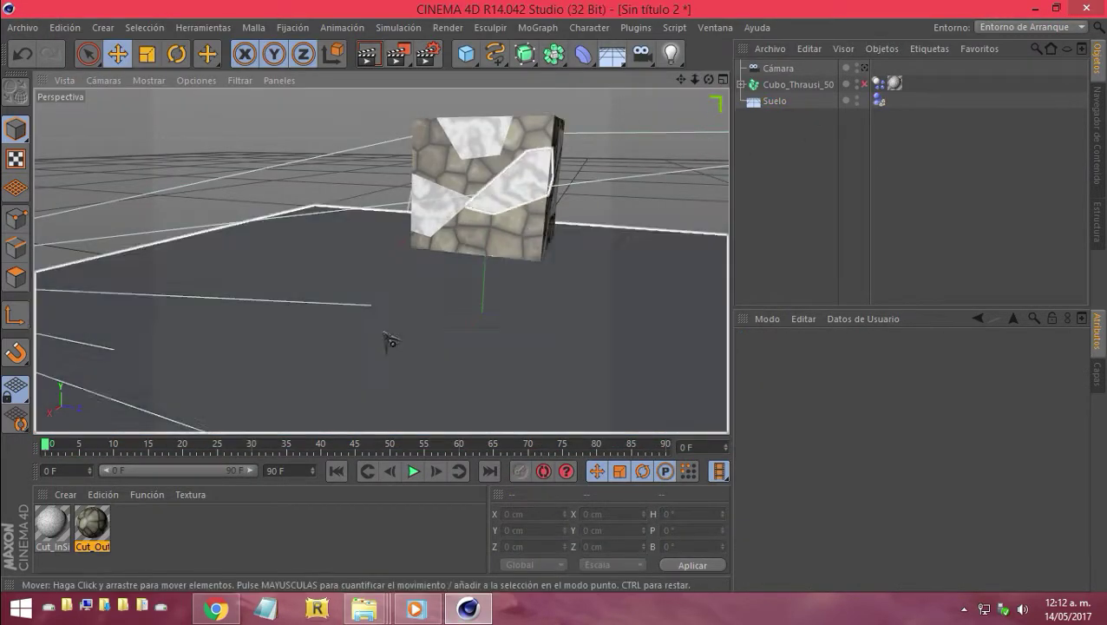
scroll(388, 341, down, 3)
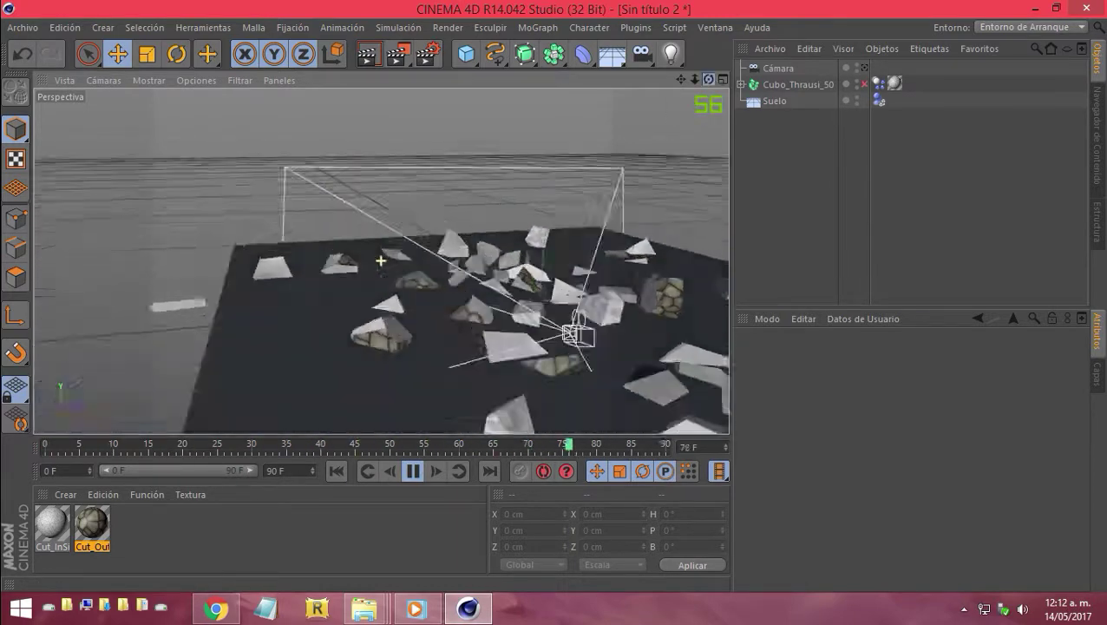
scroll(388, 341, down, 2)
Select Cubo_Thrausi_50 and show its Dynamic Body settings
click(793, 90)
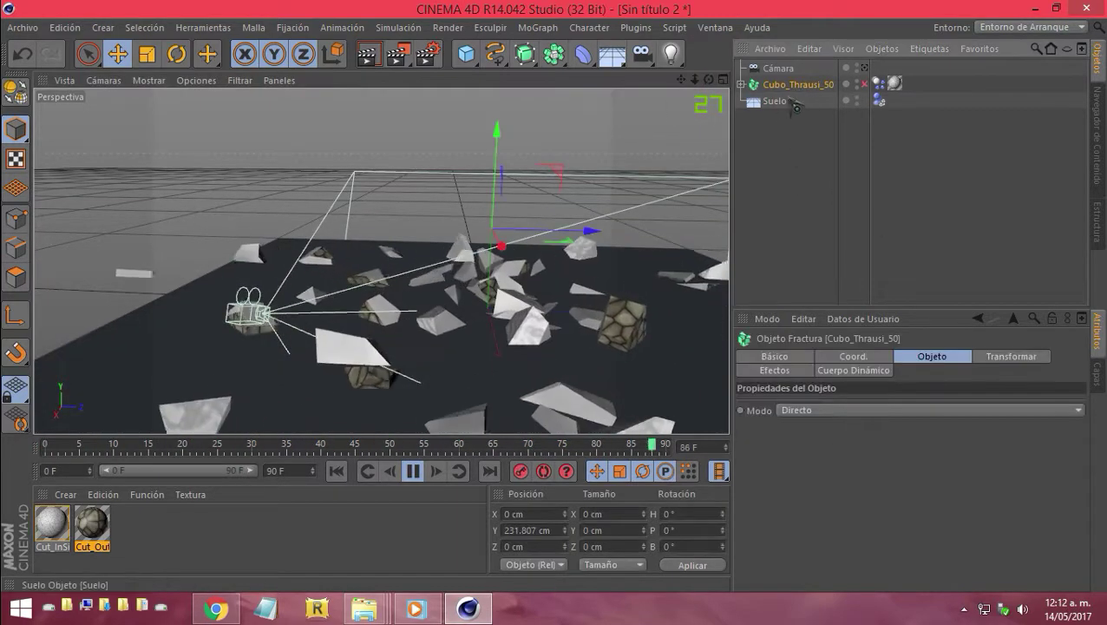
click(775, 356)
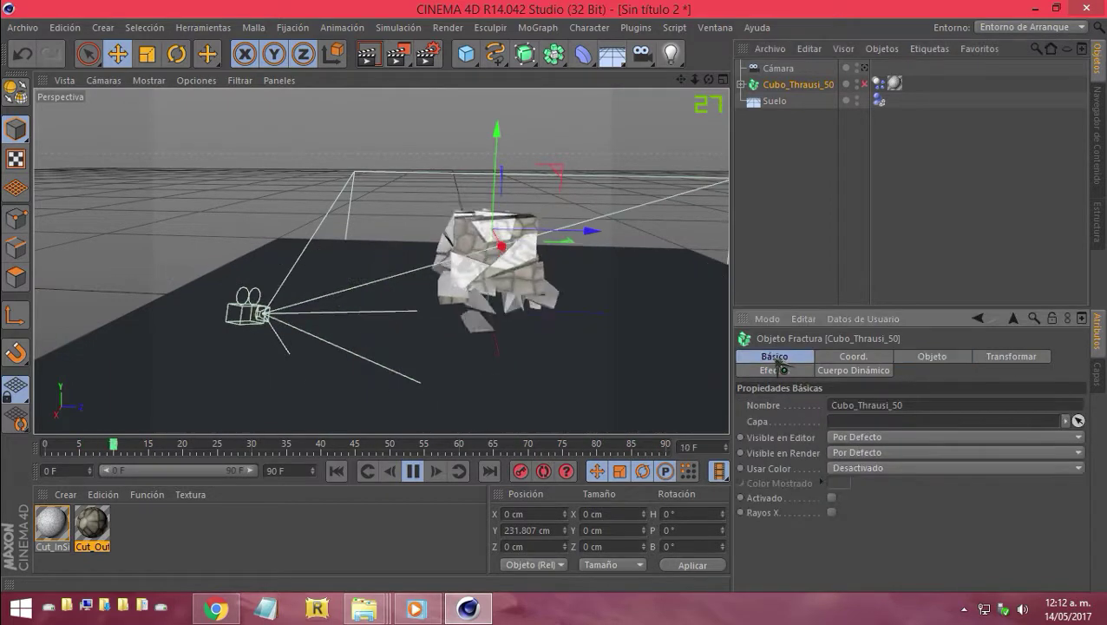
click(785, 370)
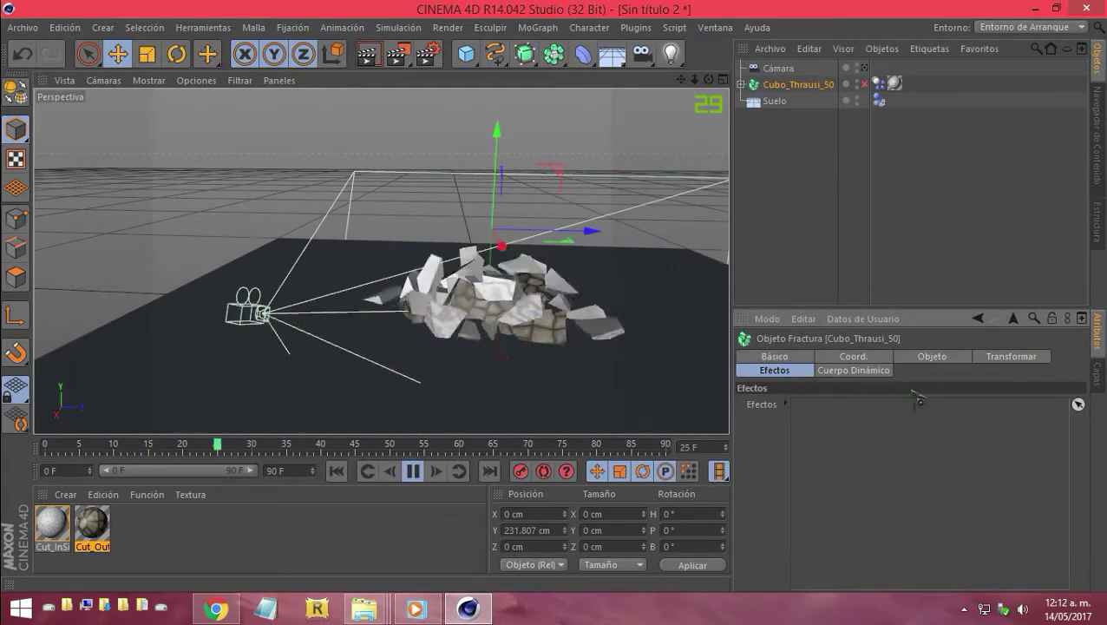
click(844, 371)
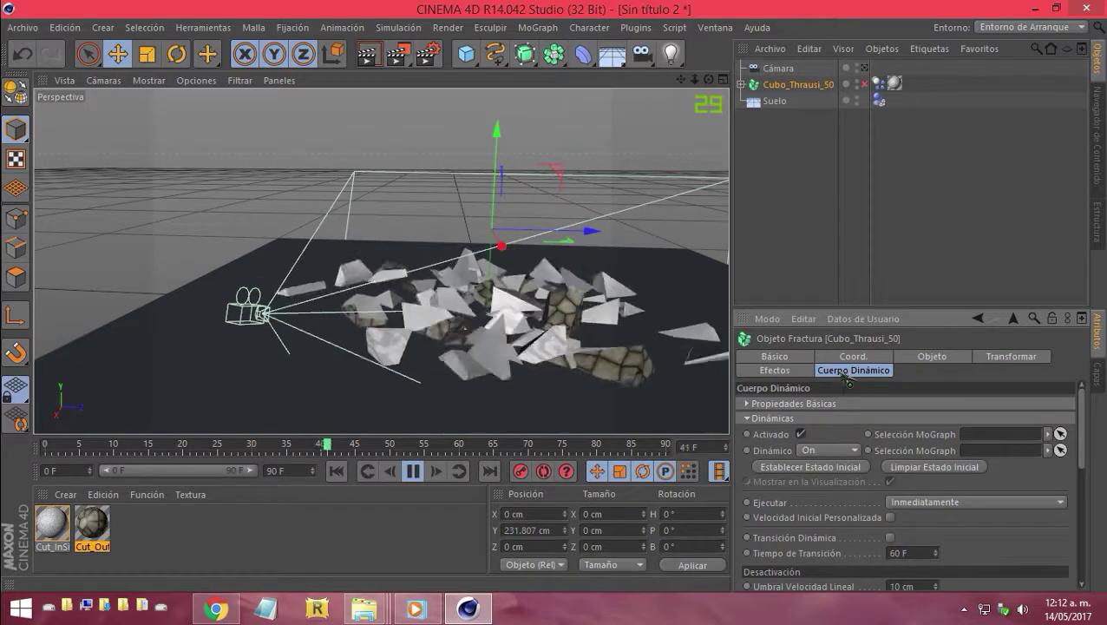
scroll(820, 486, down, 5)
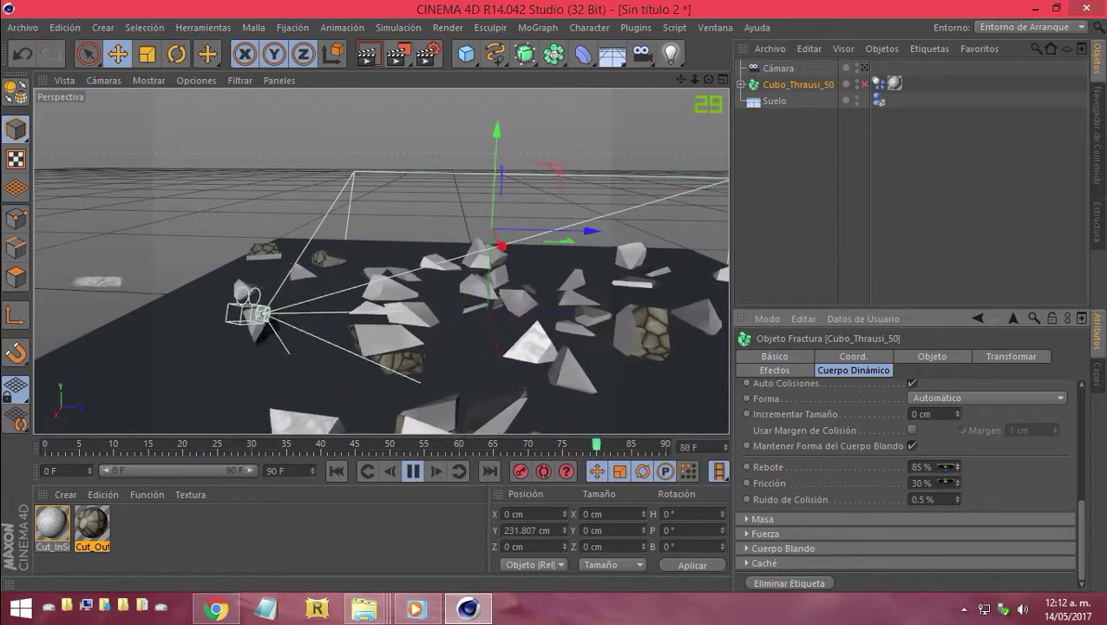
Set fragment friction to 5%, bounce to 10% and collision noise to 1.3%
drag(964, 477, 967, 491)
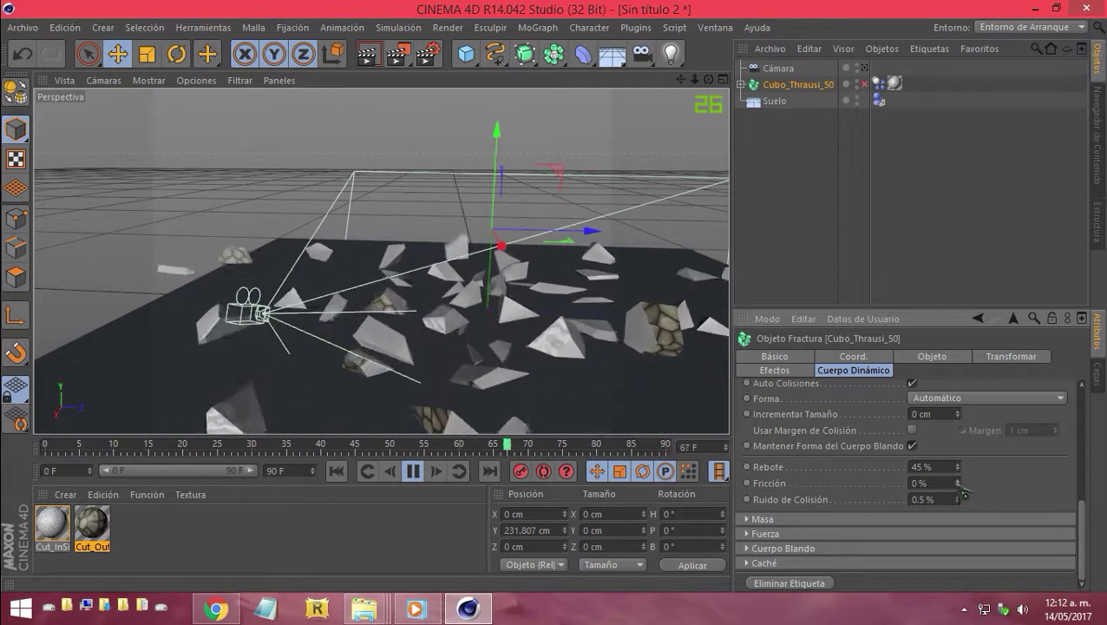
drag(963, 491, 965, 493)
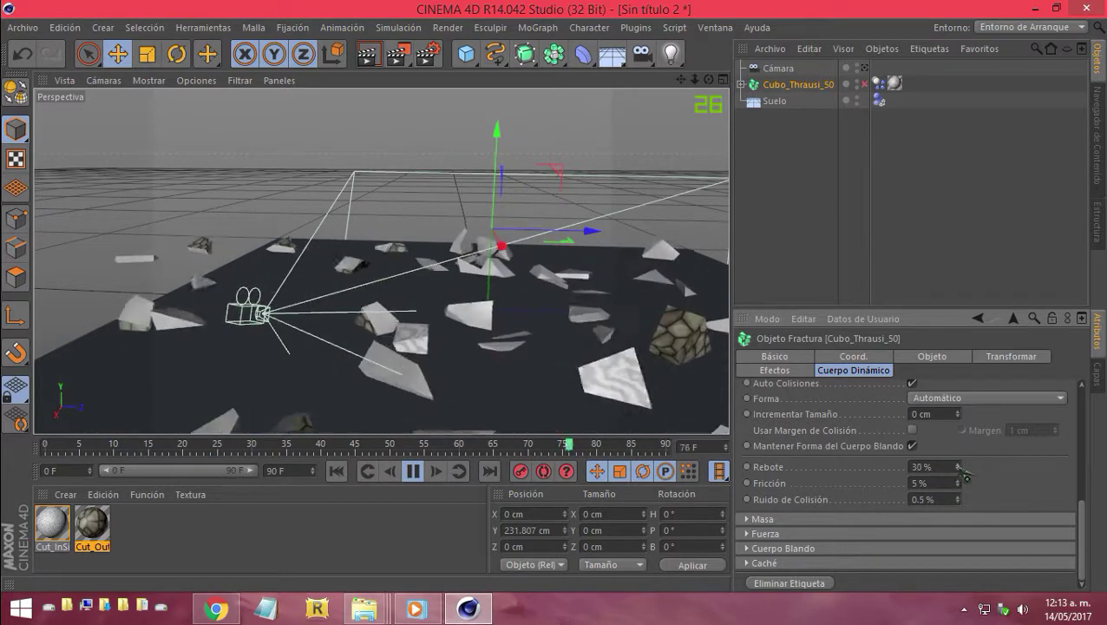
drag(958, 466, 964, 476)
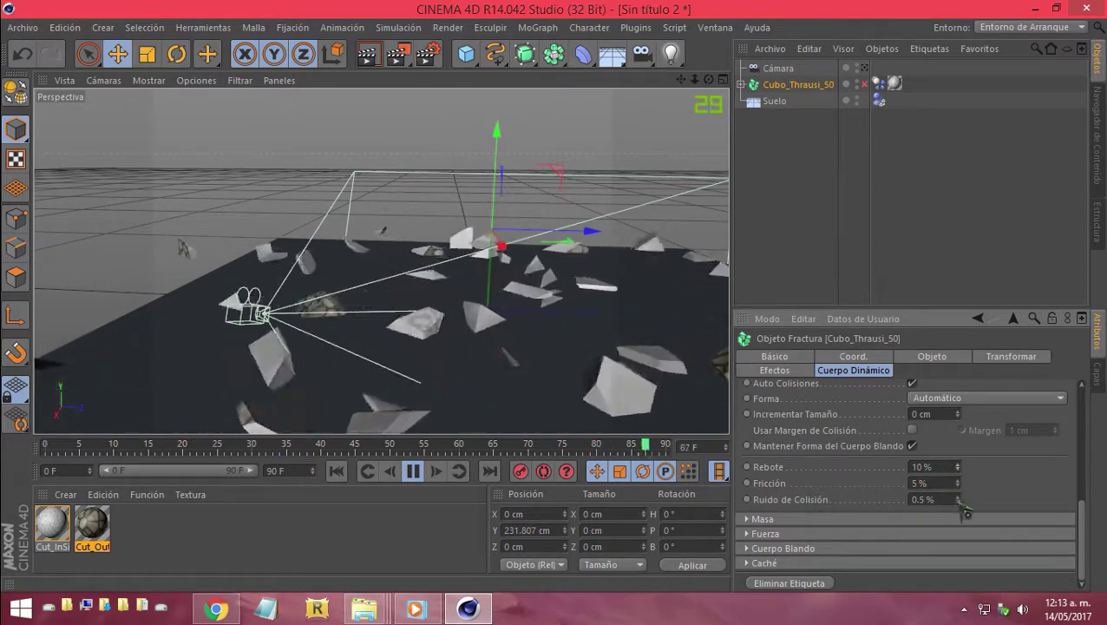
drag(958, 500, 964, 505)
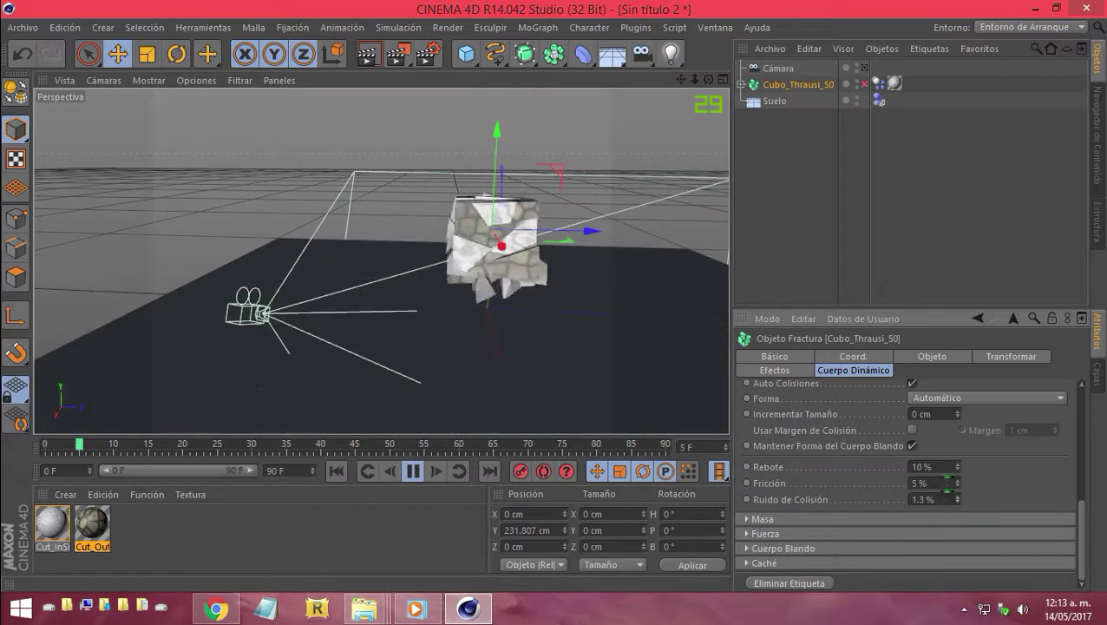
Adjust the fragments' collision size increment to 8 cm while watching the shatter
drag(958, 414, 971, 430)
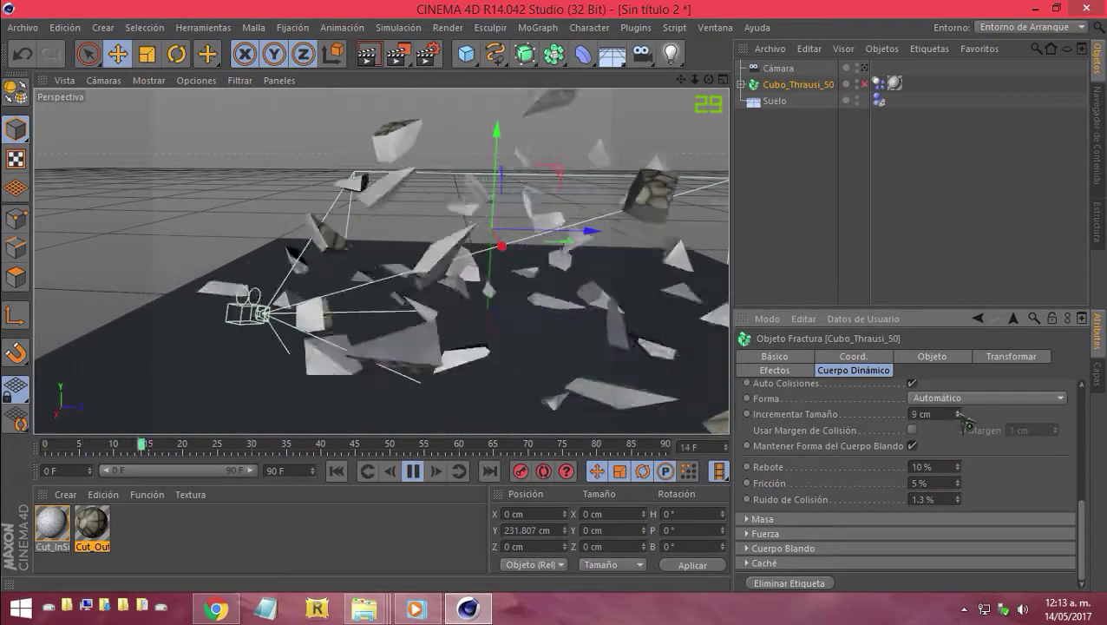
mouse_move(486, 278)
alt+mouse_down()
mouse_move(381, 260)
mouse_move(287, 269)
alt+mouse_up()
drag(959, 414, 966, 422)
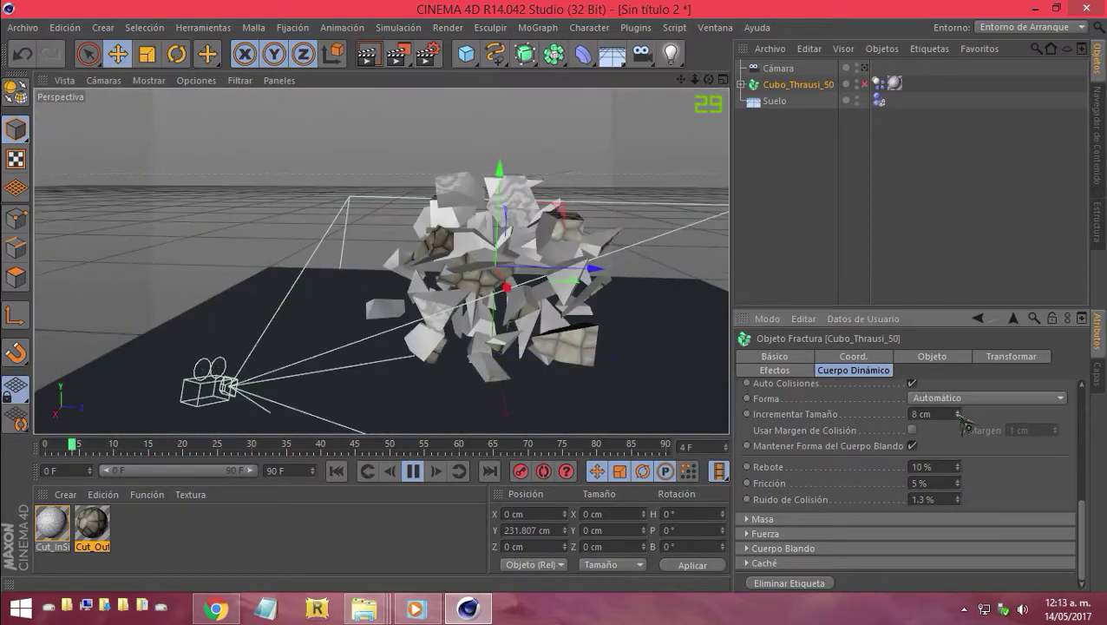
Set the size increment to 6 cm, collision shape to Malla Estática, and rewind to frame 0
click(958, 416)
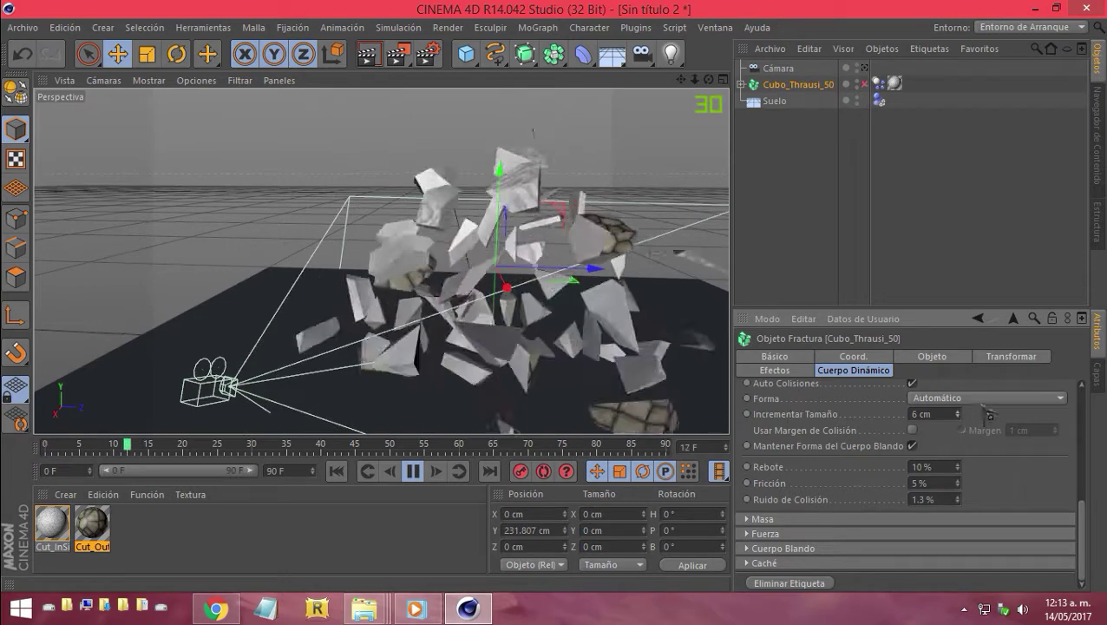
click(984, 399)
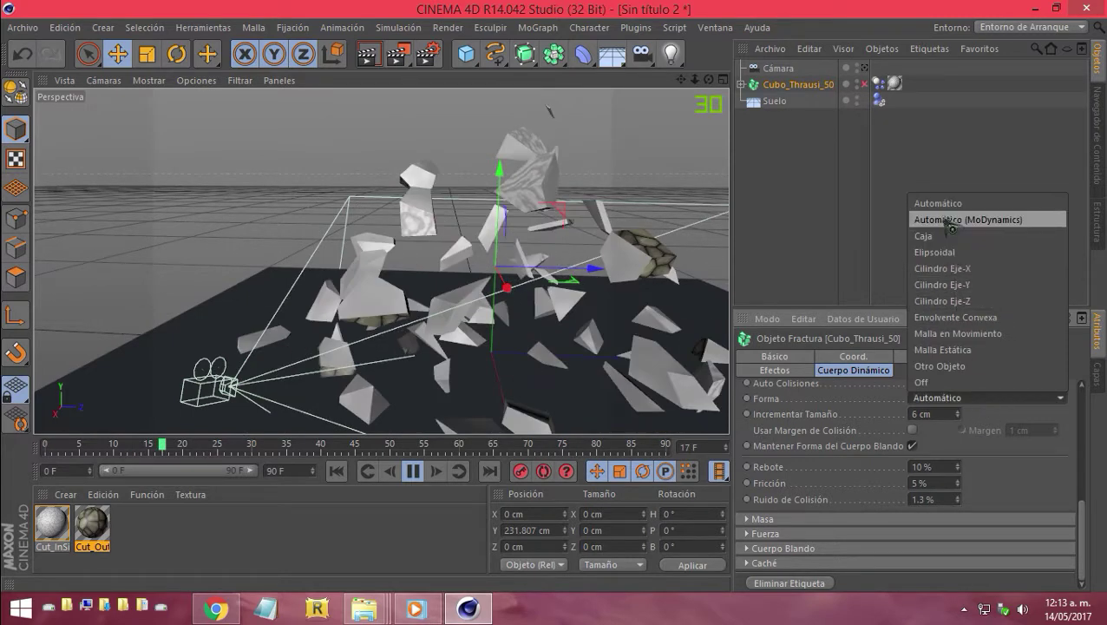
click(946, 350)
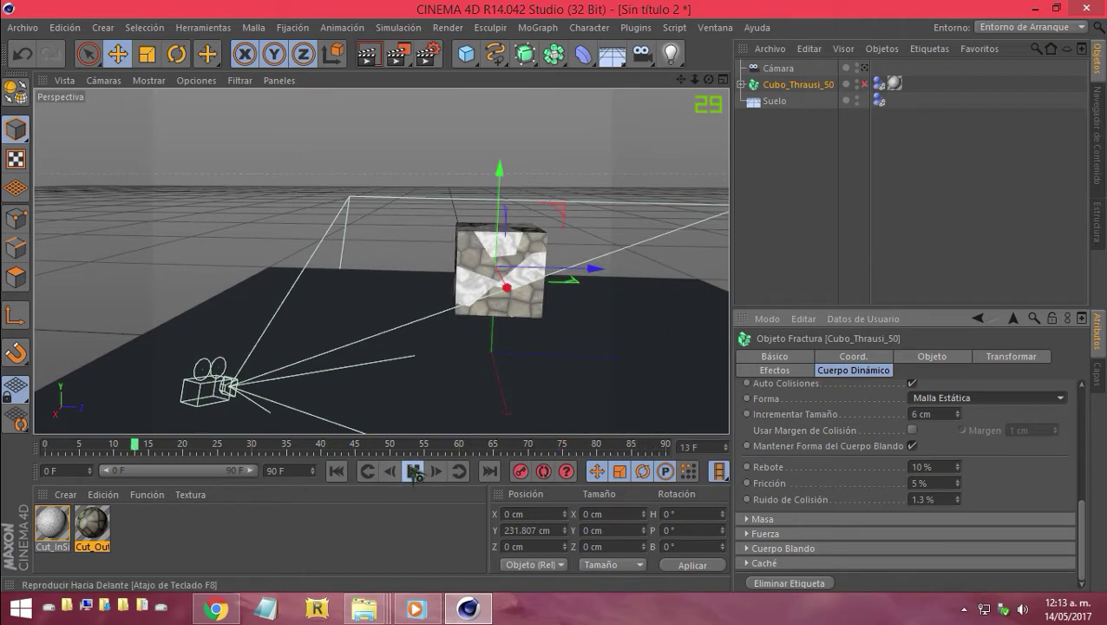
drag(189, 452, 55, 452)
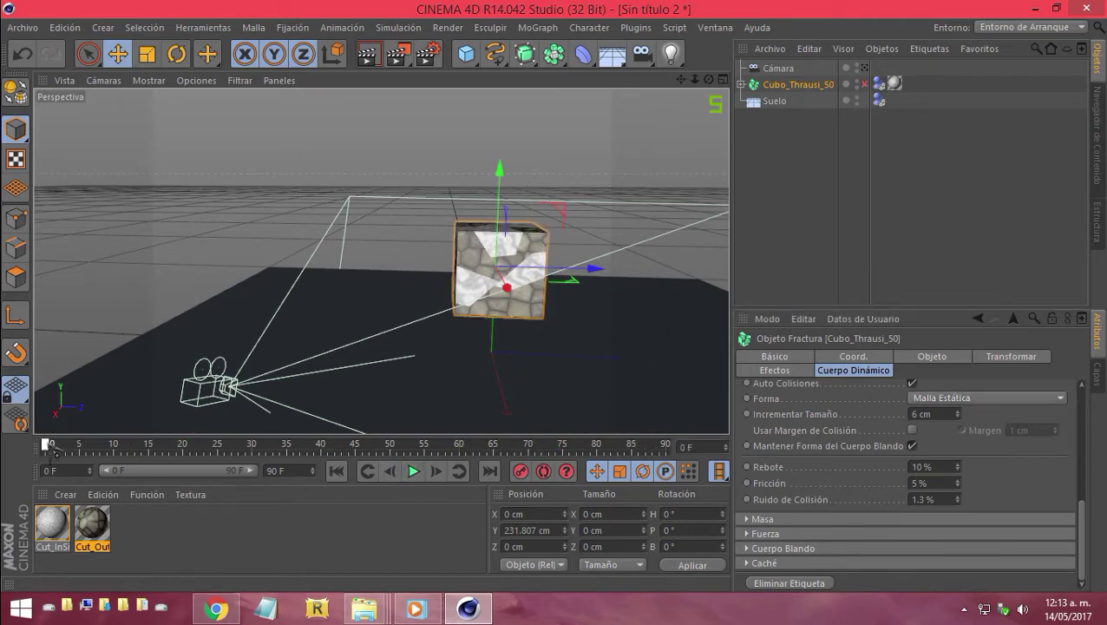
Switch the collision shape to Automático (MoDynamics) and replay the shatter simulation
click(963, 399)
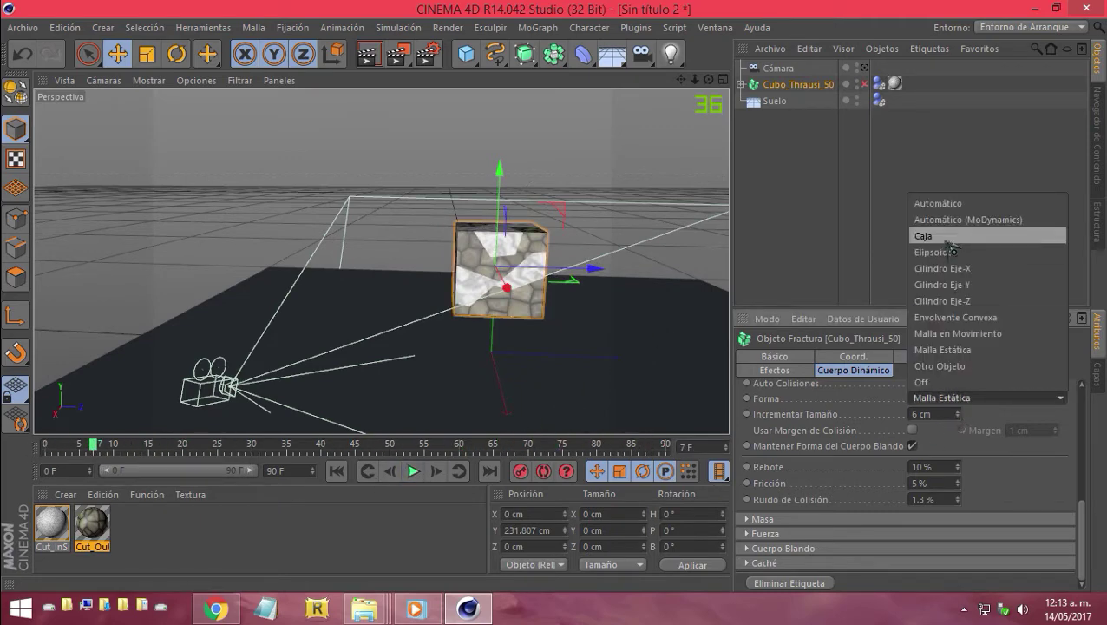
click(959, 222)
mouse_move(108, 455)
mouse_down()
mouse_move(510, 458)
mouse_move(9, 456)
mouse_up()
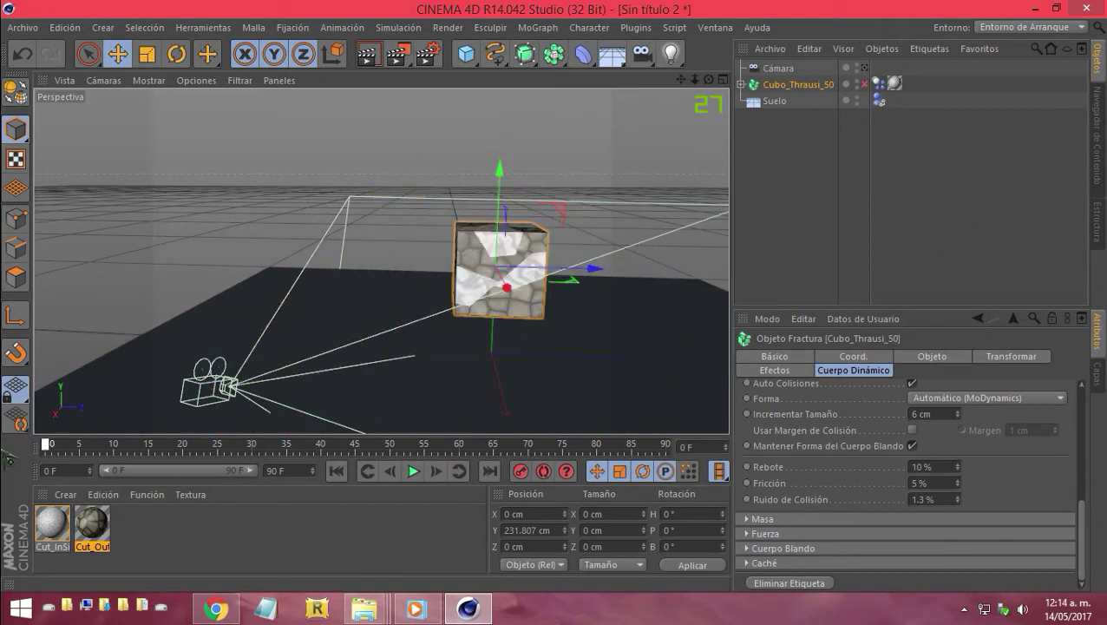
click(413, 471)
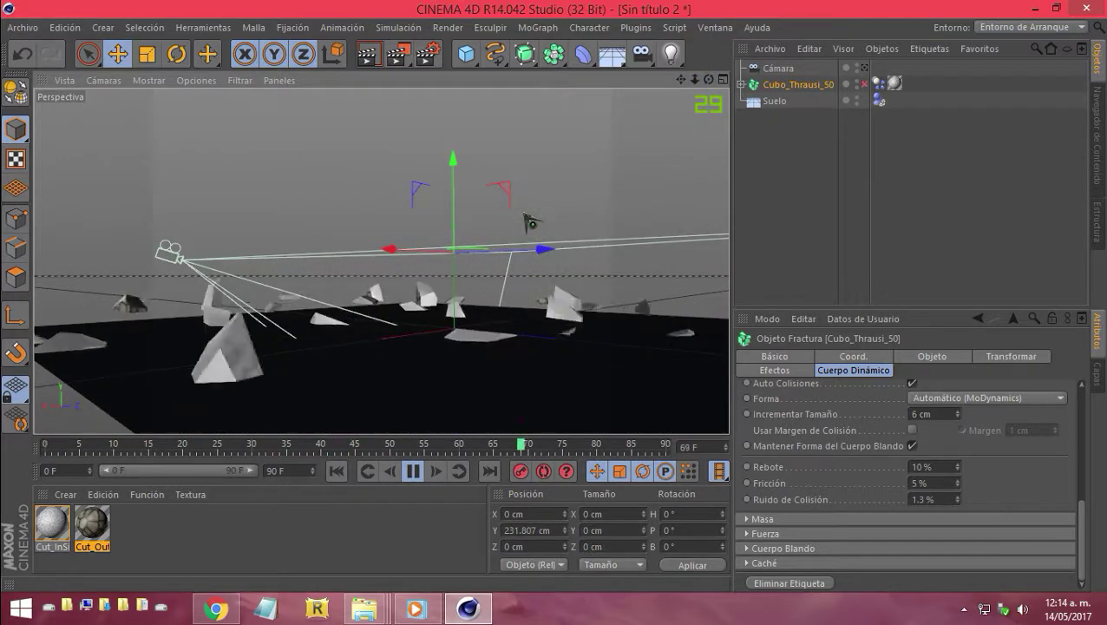
click(635, 27)
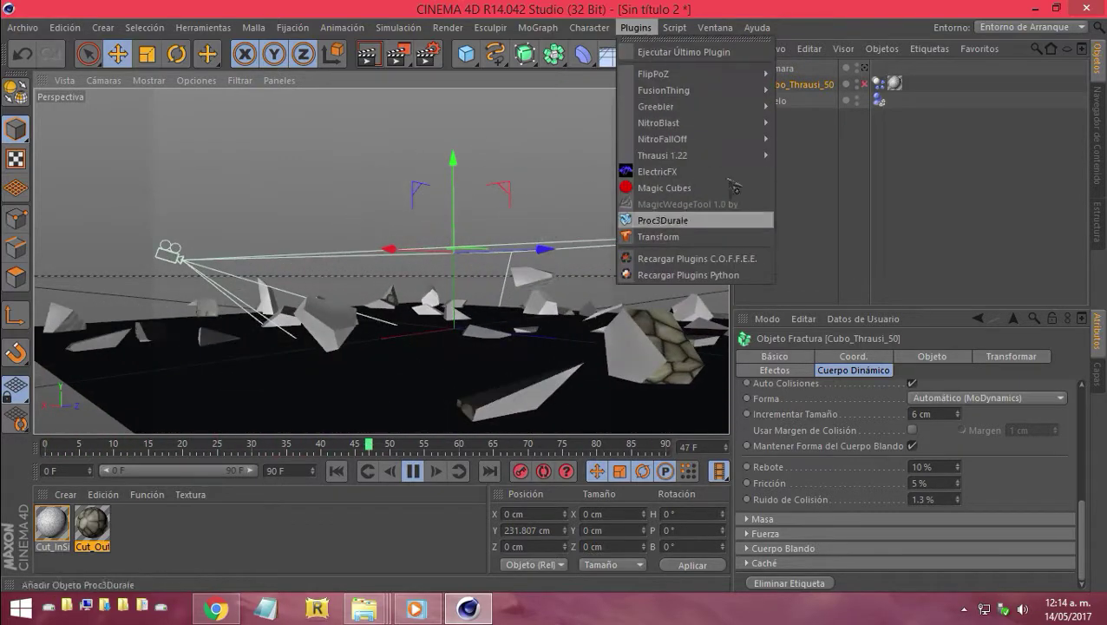
Quit Cinema 4D with Alt+F4 without saving the shattered-cube project
key(Escape)
key(alt+F4)
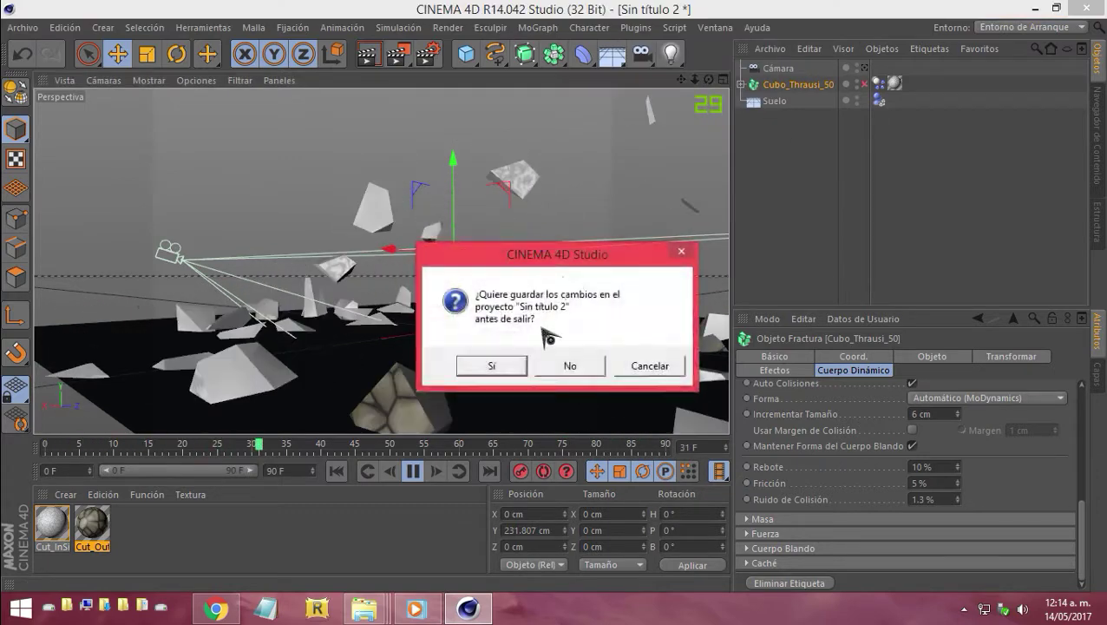
click(566, 365)
click(564, 368)
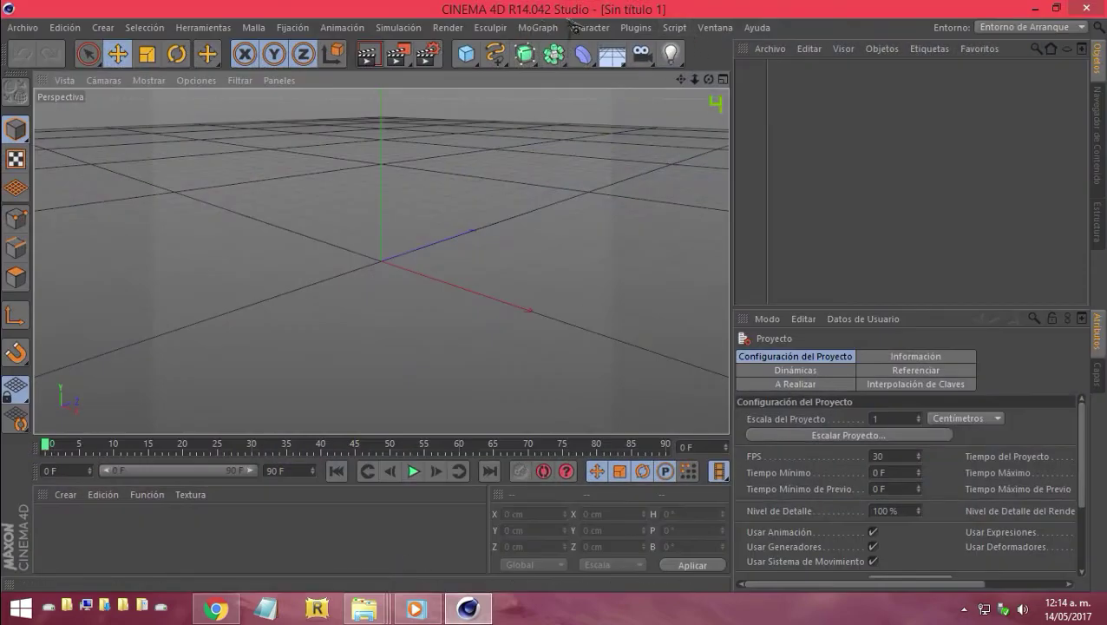
In the relaunched Cinema 4D, add a Proc3Durale procedural object from Plugins
click(636, 27)
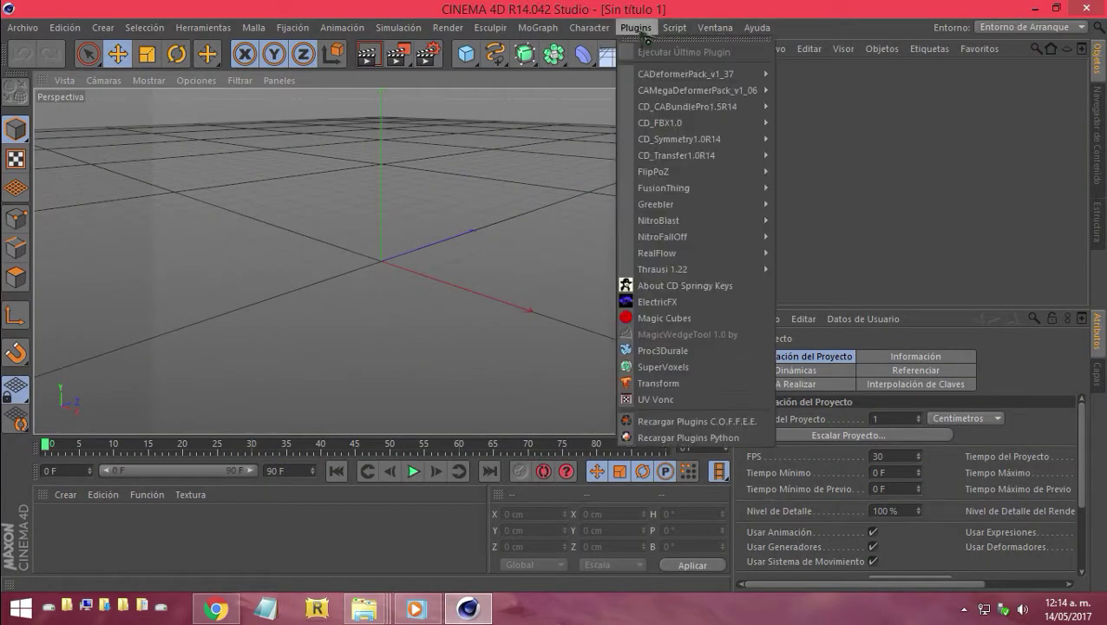
click(669, 359)
scroll(433, 224, up, 1)
scroll(480, 182, up, 1)
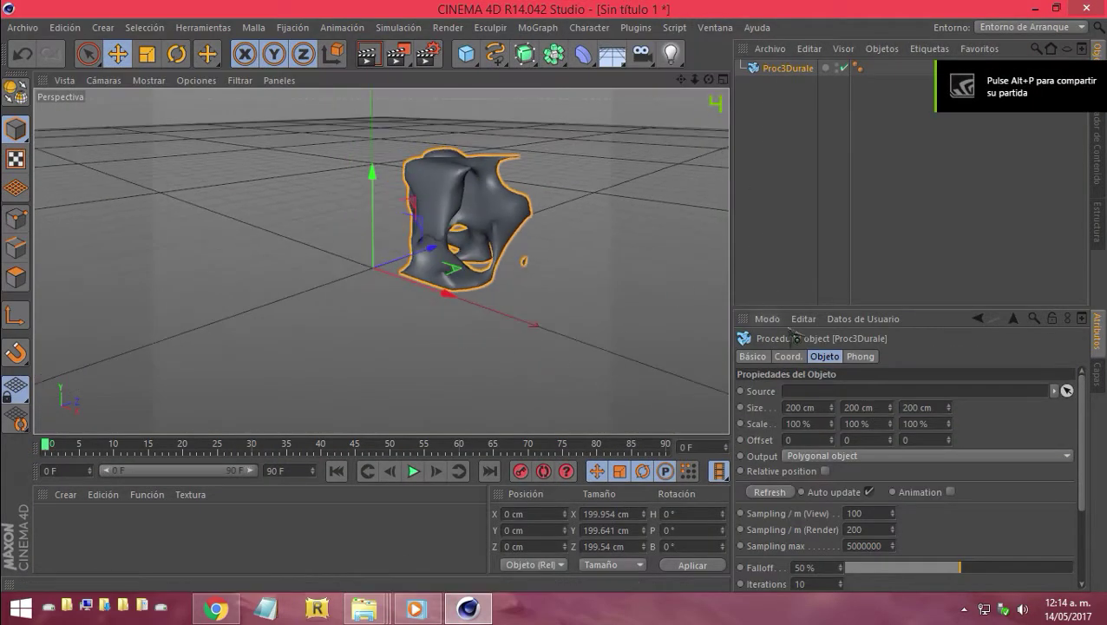
Set the render sampling to 198 and switch the shader from Ruido to Fresnel
double_click(847, 528)
text(197)
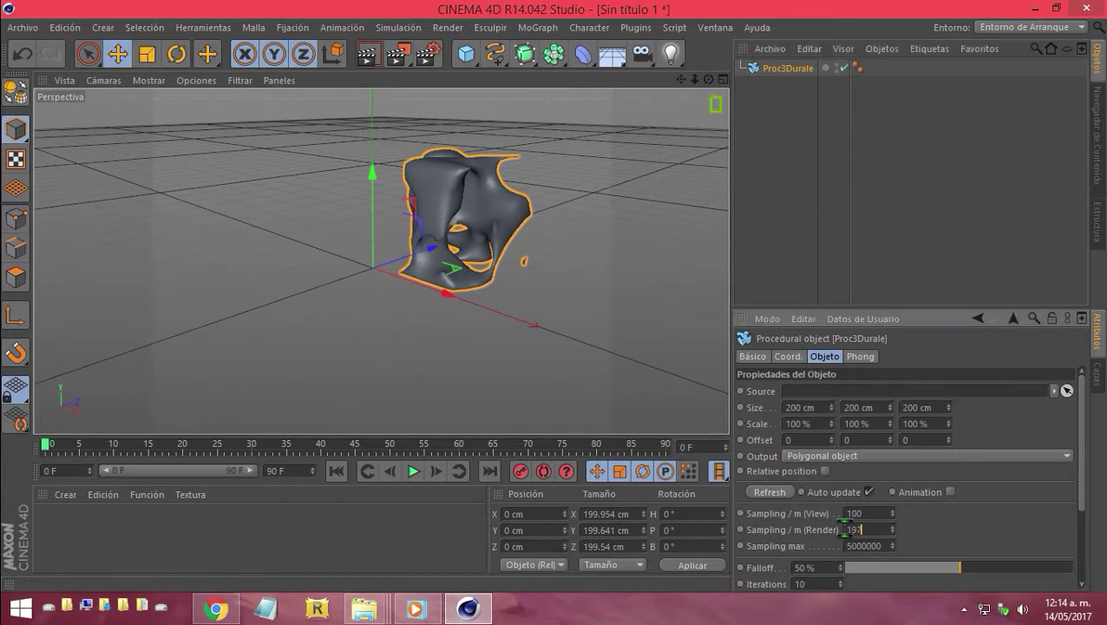
scroll(1017, 505, down, 3)
click(790, 513)
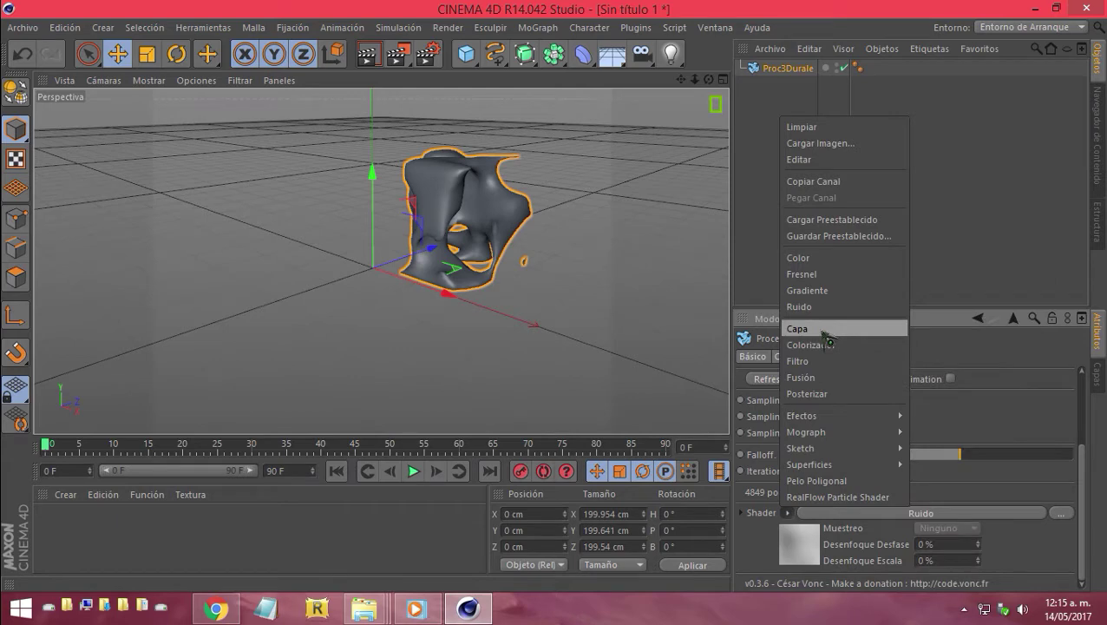
click(823, 276)
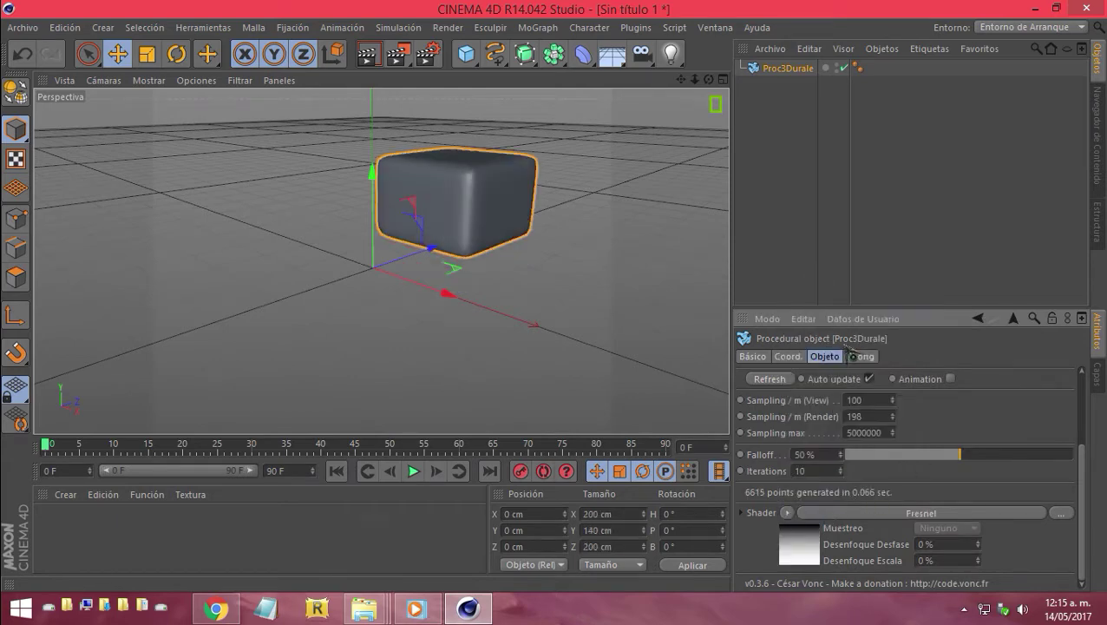
Lower the falloff to 37% and orbit around the resulting rounded box
drag(956, 460, 783, 473)
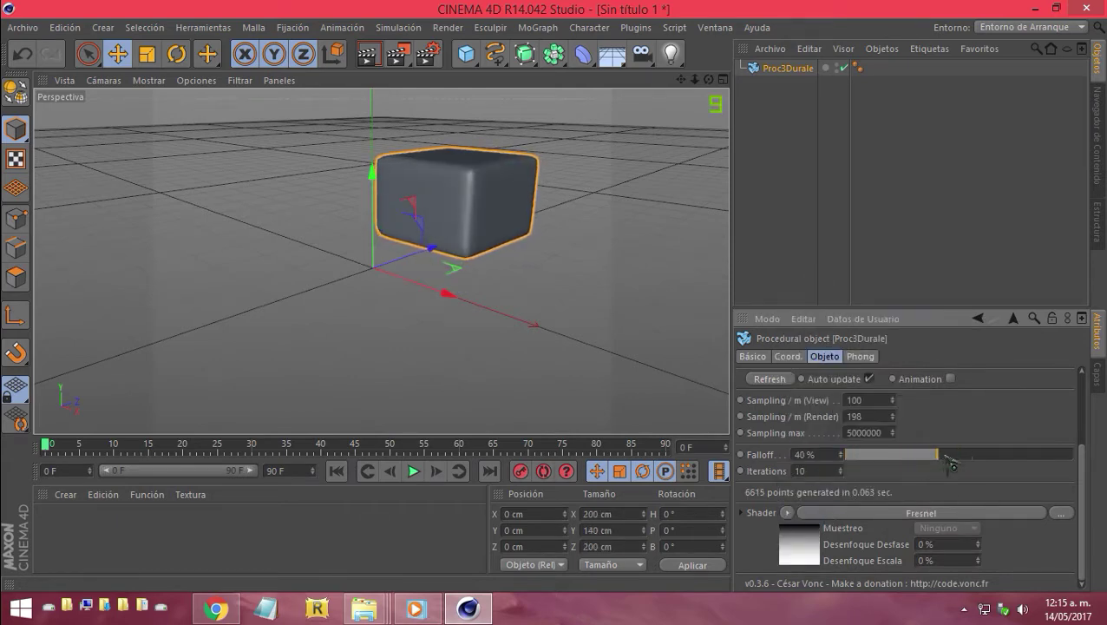
alt+drag(728, 94, 239, 155)
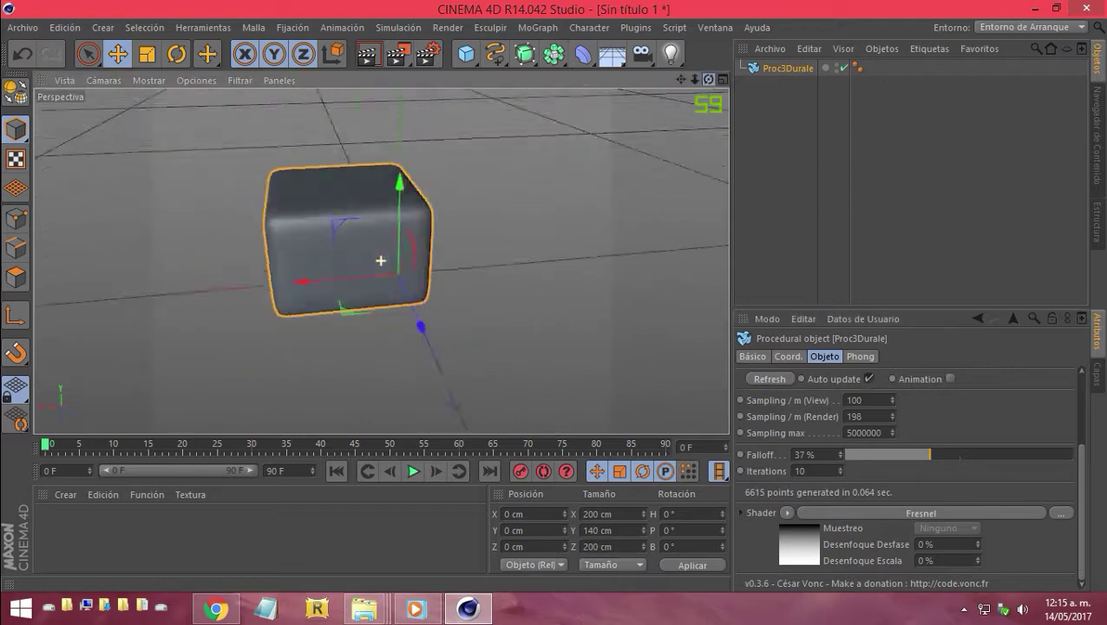
drag(676, 82, 381, 261)
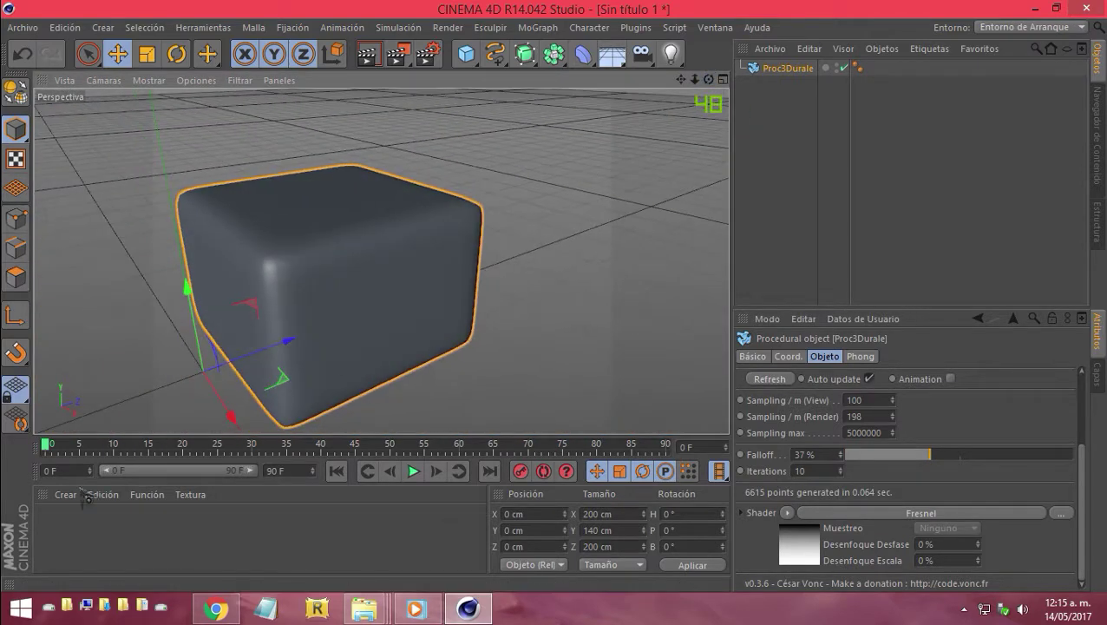
Create material Mat with a Shader Artístico colour texture and drag it onto the Proc3Durale box
click(65, 494)
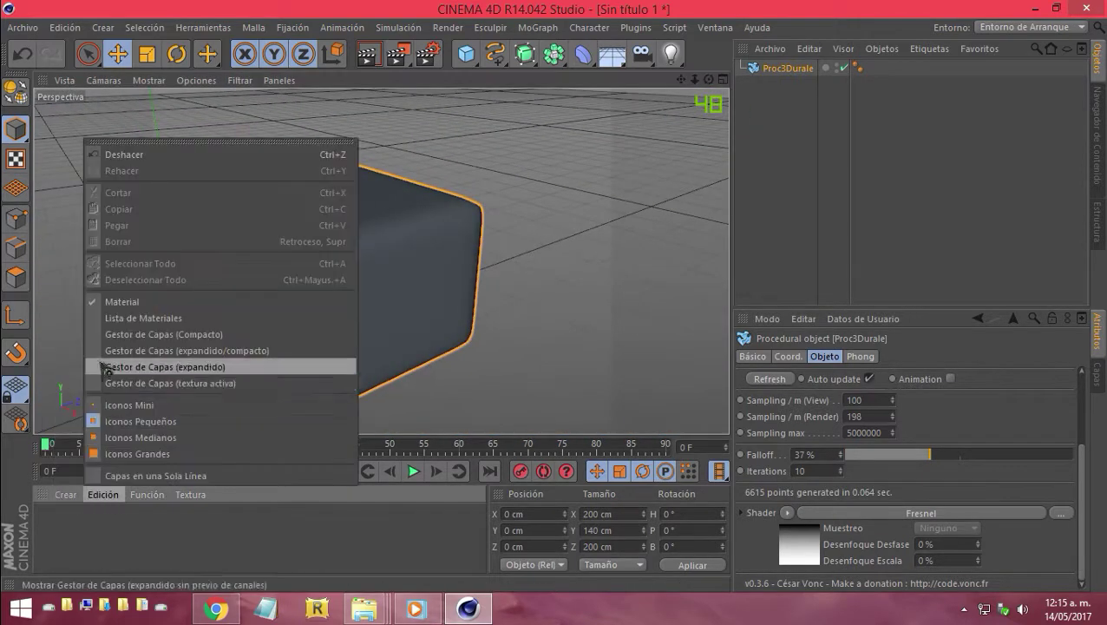
click(95, 351)
double_click(56, 523)
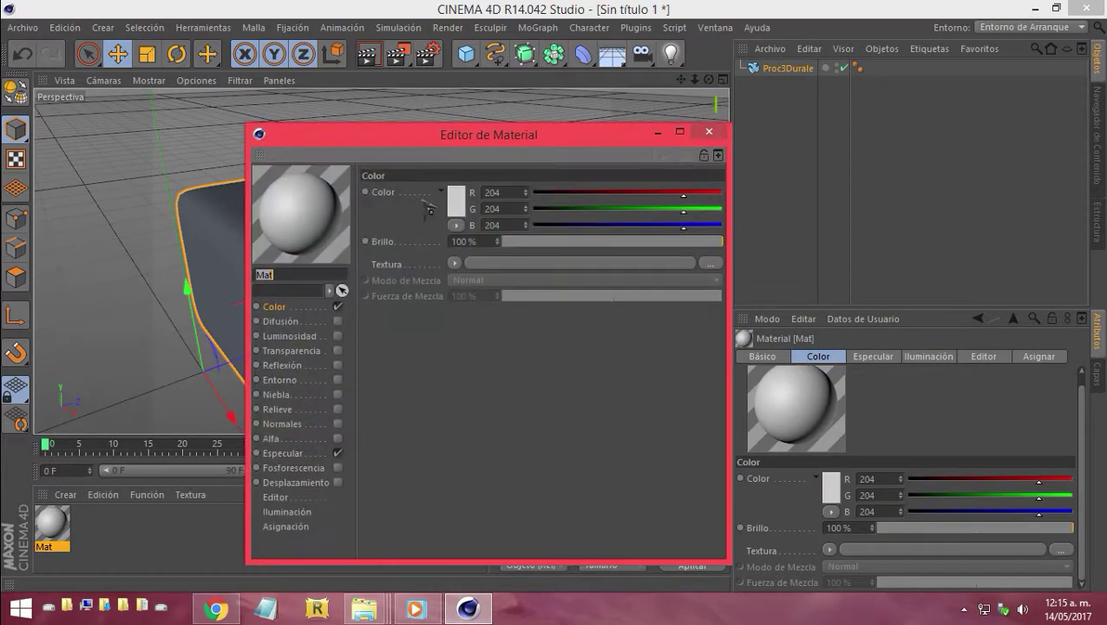
click(456, 264)
mouse_move(508, 548)
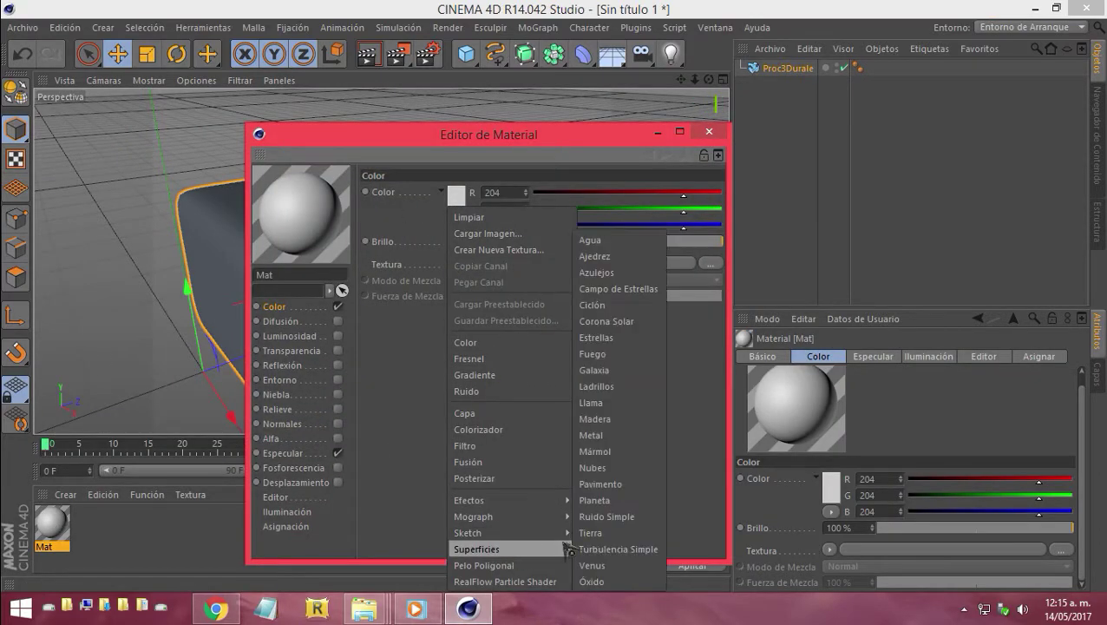
click(607, 549)
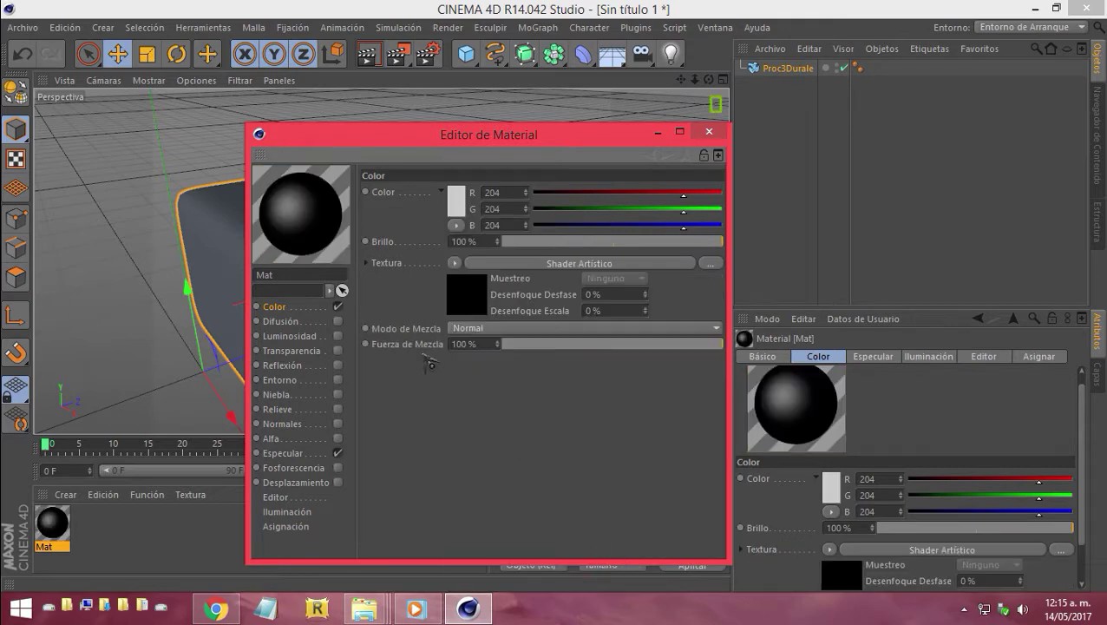
click(709, 131)
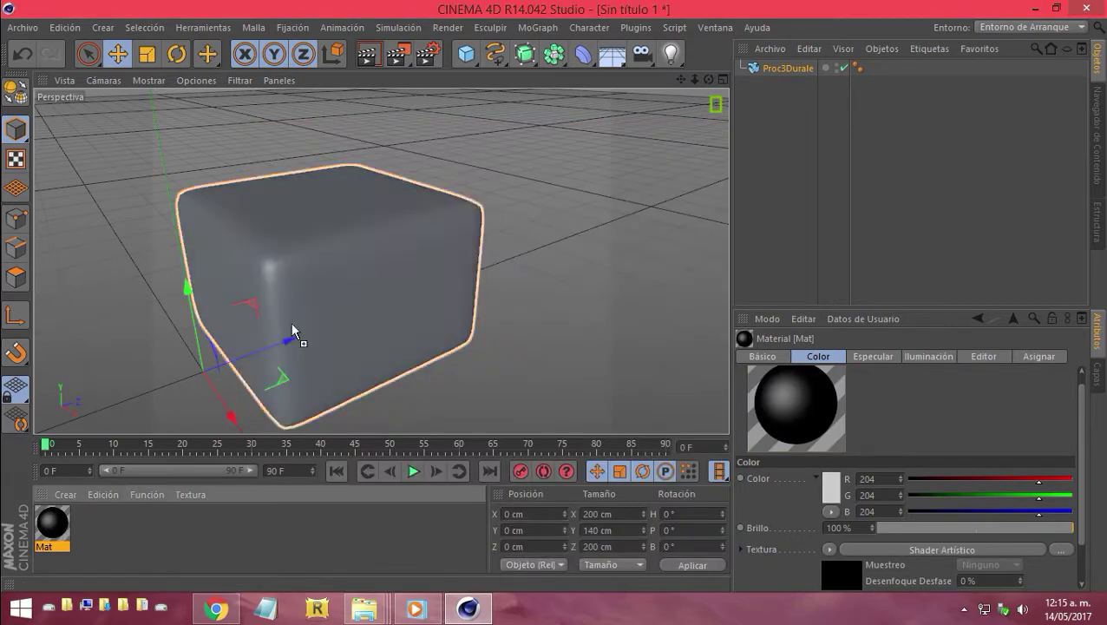
drag(53, 521, 297, 337)
alt+drag(381, 261, 619, 19)
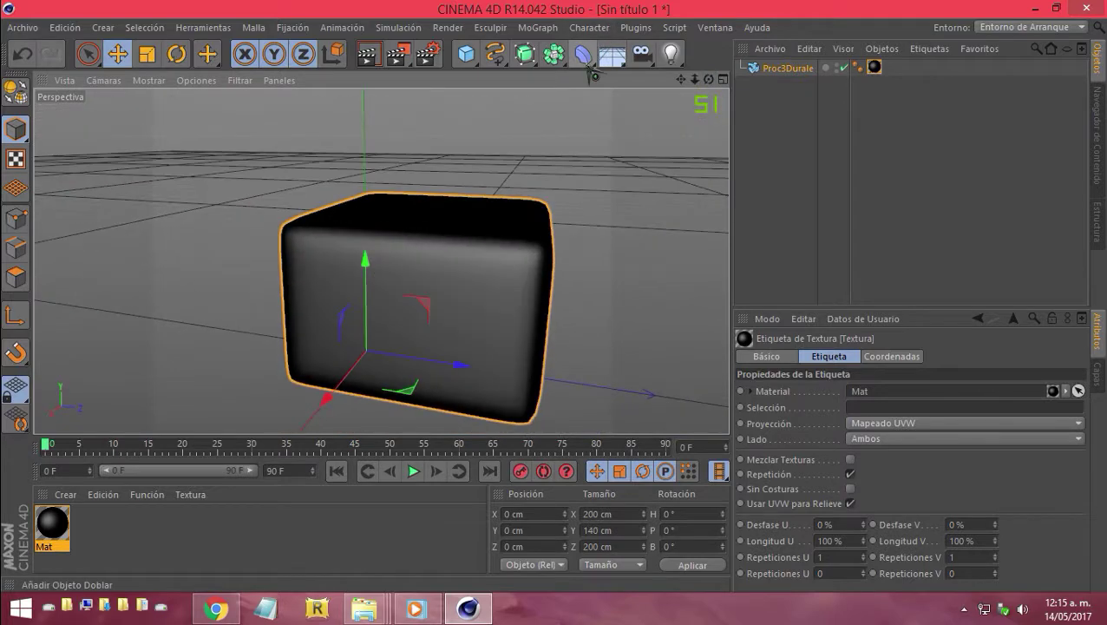
Add a Magic Cubes object, feed the Proc3Durale into it, and set size 28
click(585, 57)
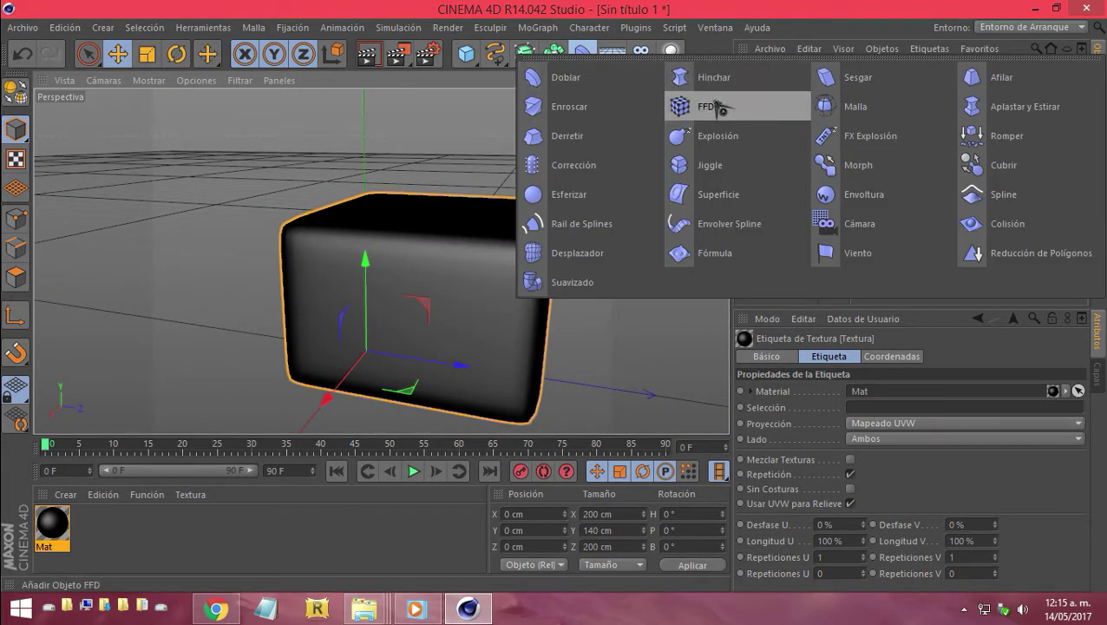
click(637, 27)
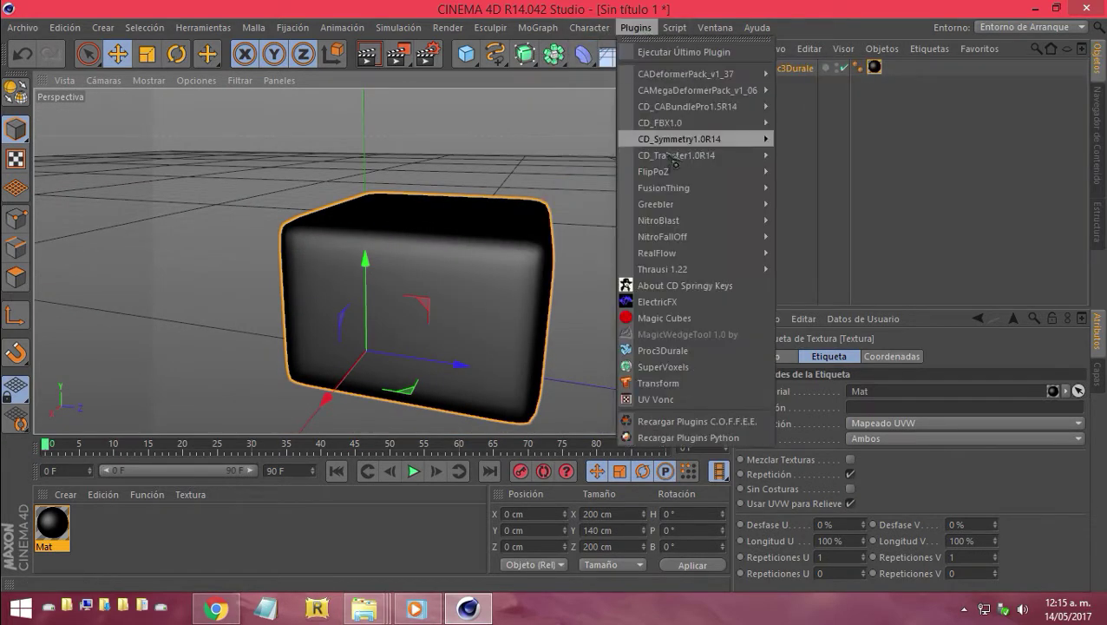
click(662, 321)
drag(760, 93, 786, 89)
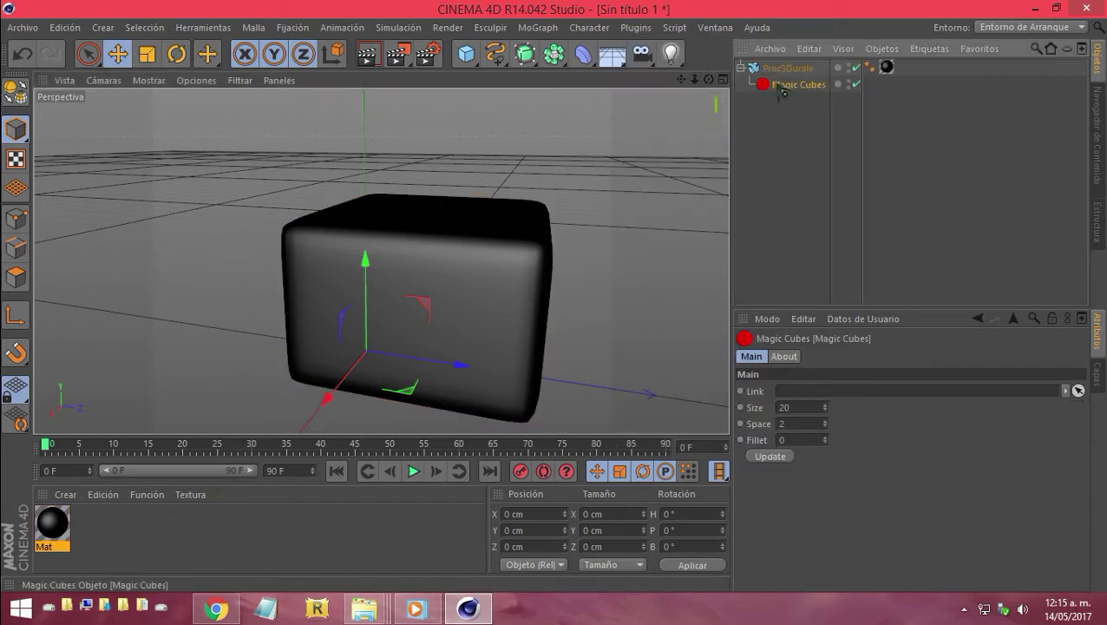
drag(826, 408, 833, 401)
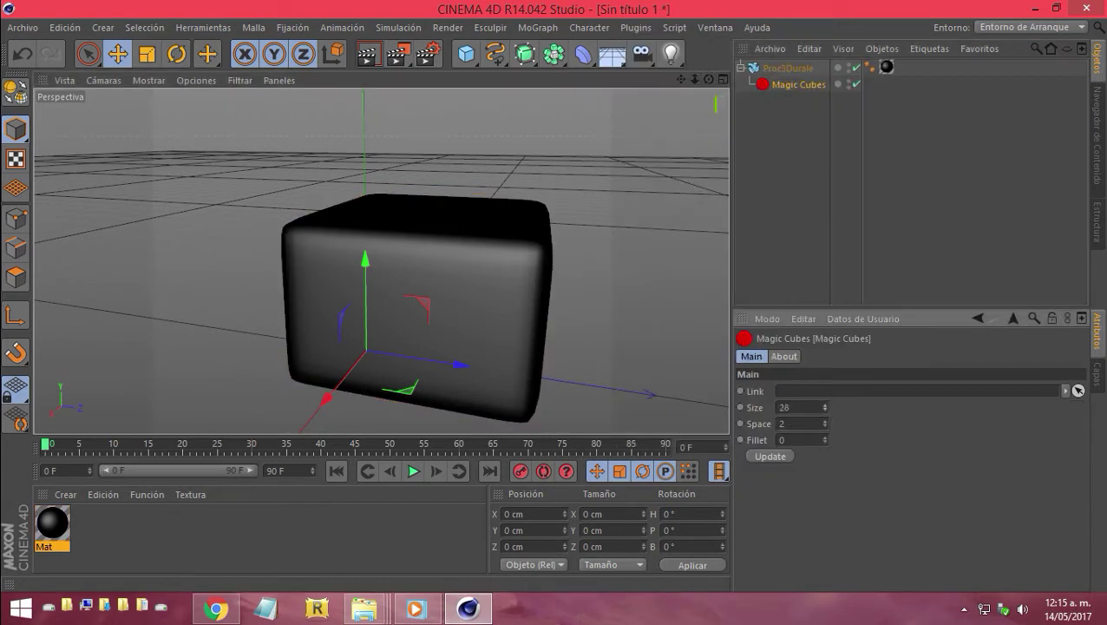
mouse_move(815, 165)
mouse_down()
mouse_move(797, 87)
mouse_move(785, 95)
mouse_up()
Enlarge the cubes to size 64.714, increase their spacing, and raise the fillet
click(792, 69)
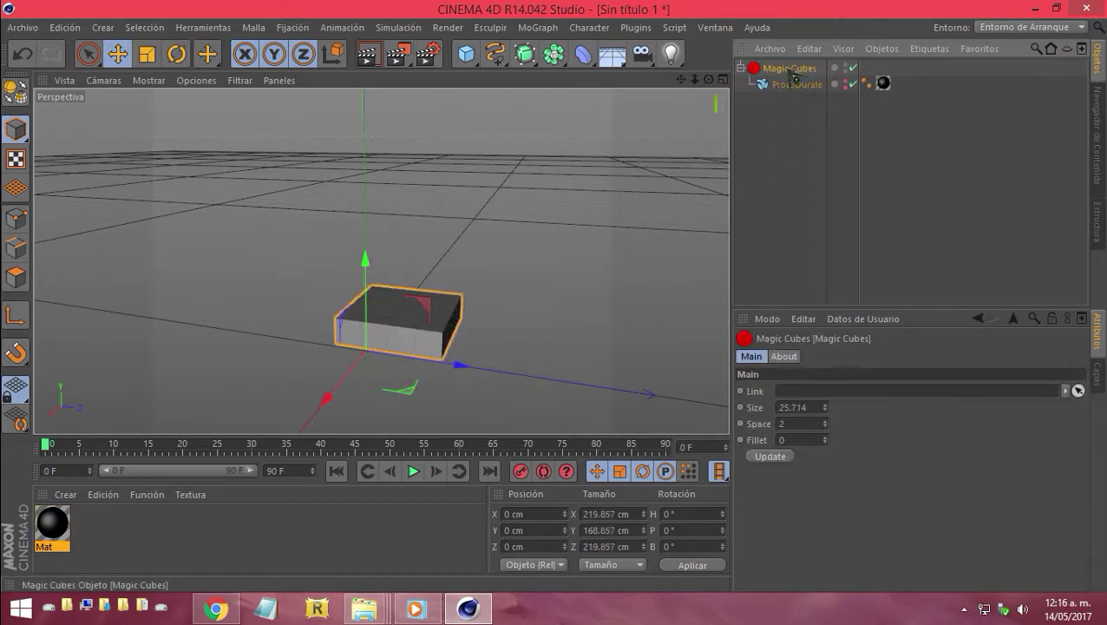
click(791, 85)
click(788, 68)
click(825, 404)
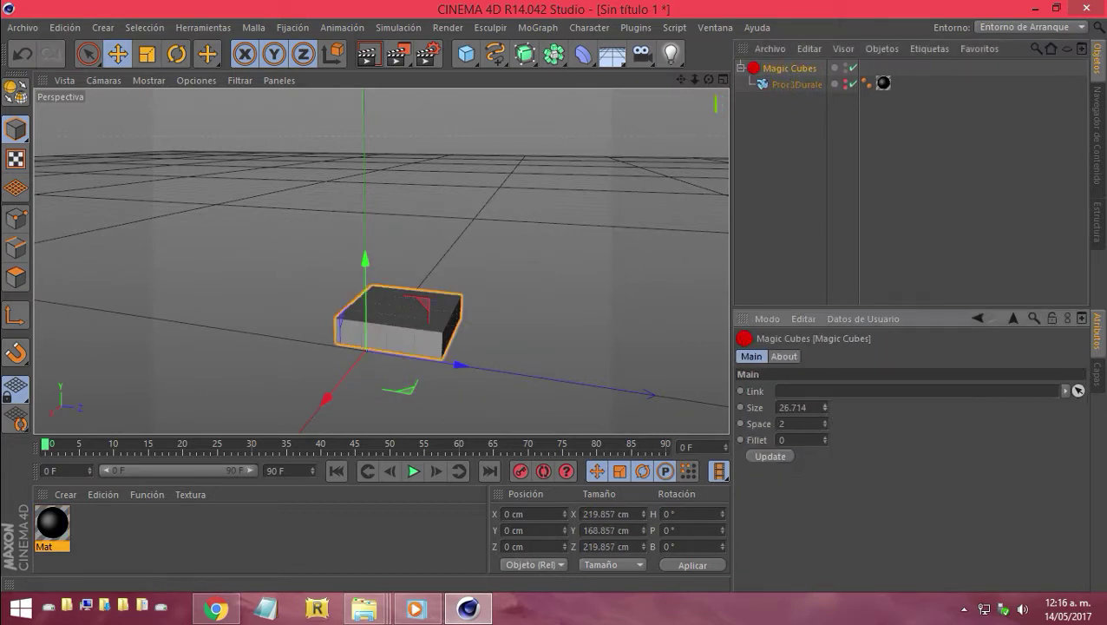
drag(825, 407, 825, 373)
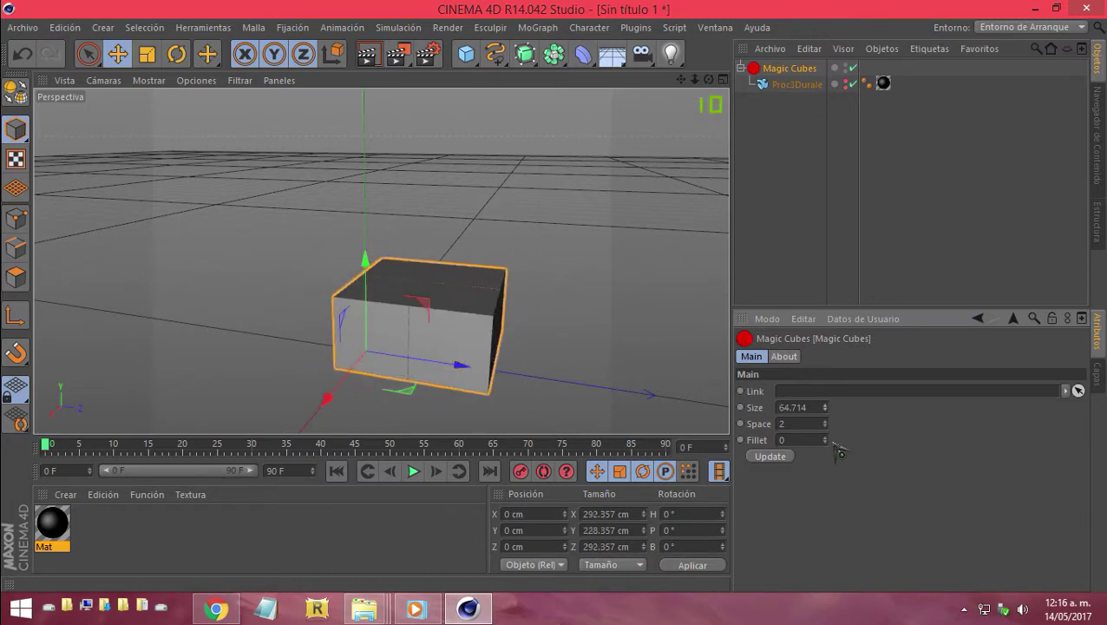
drag(825, 424, 825, 399)
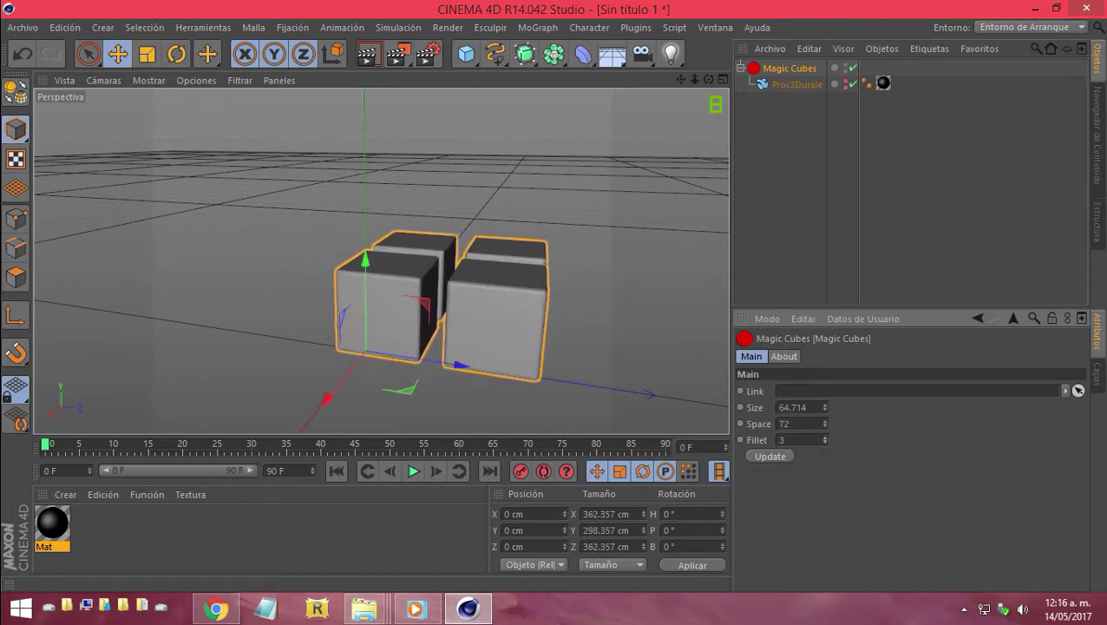
drag(824, 440, 831, 473)
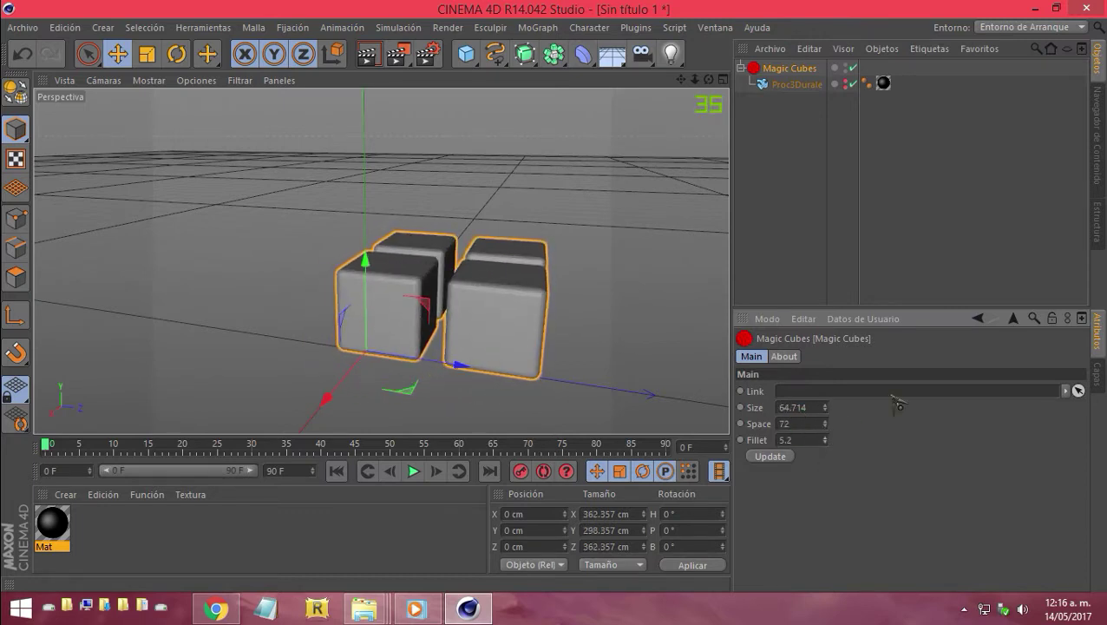
Reduce the cube size for a finer grid, then make Magic Cubes editable
click(783, 356)
click(752, 356)
mouse_move(825, 407)
mouse_down()
mouse_move(825, 382)
mouse_move(825, 451)
mouse_up()
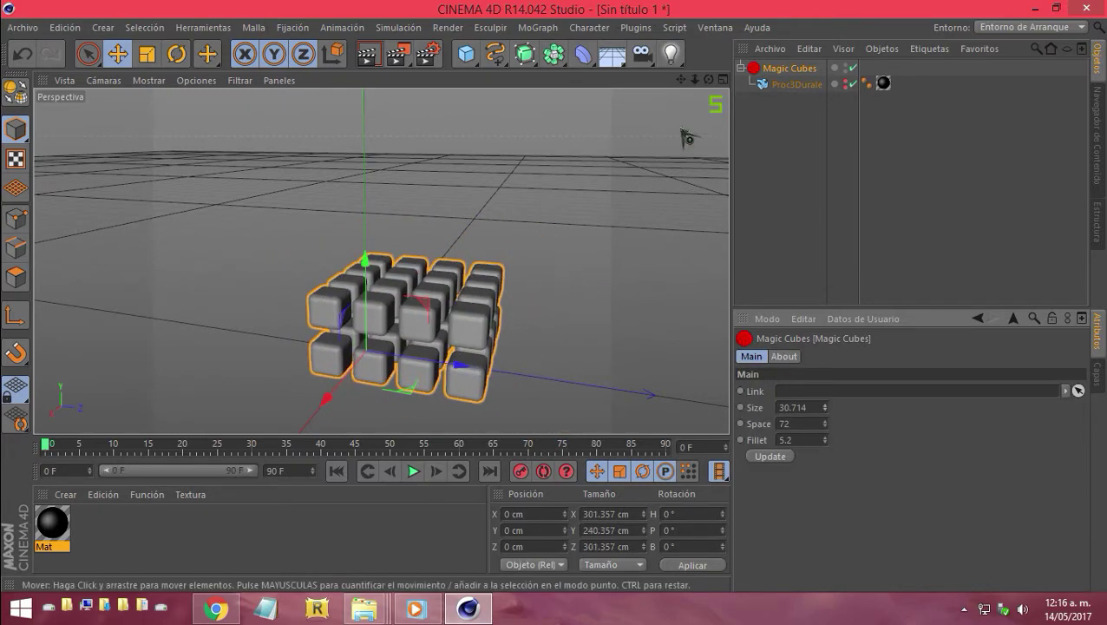
mouse_move(408, 286)
alt+mouse_down()
mouse_move(380, 260)
mouse_move(387, 287)
alt+mouse_up()
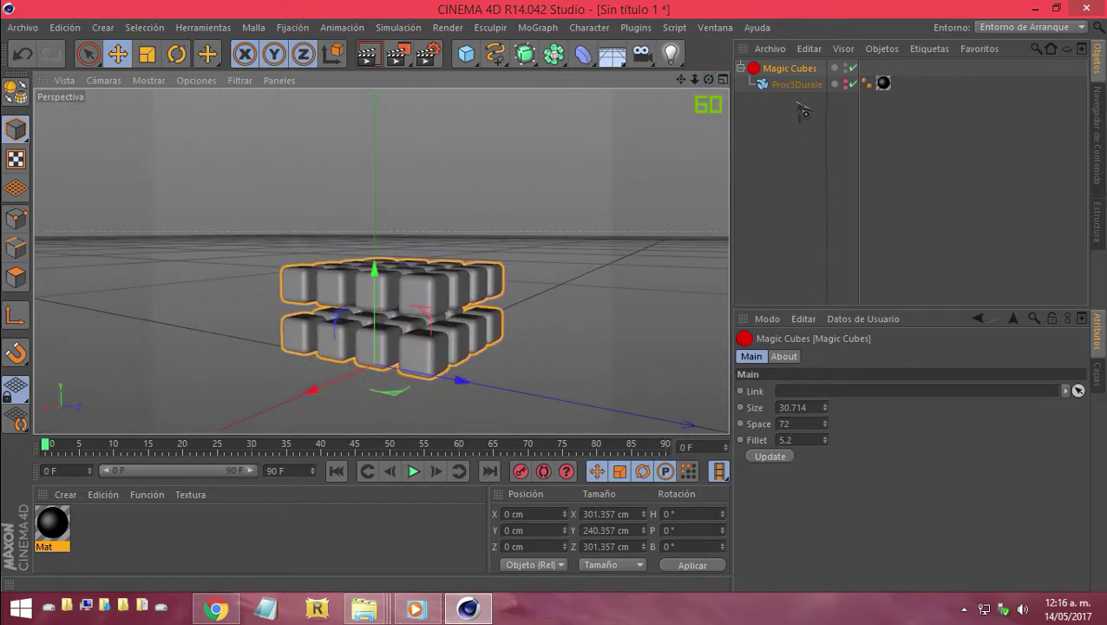
click(16, 90)
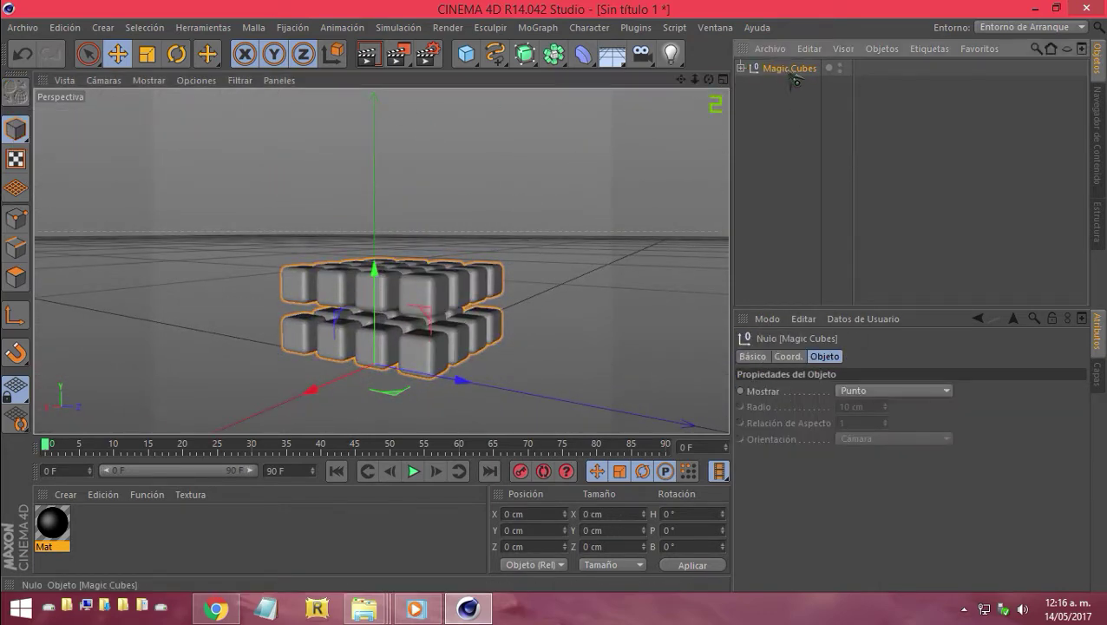
Add an Explosion deformer under Magic Cubes at 4% strength and apply Mat to the cubes
drag(526, 55, 725, 139)
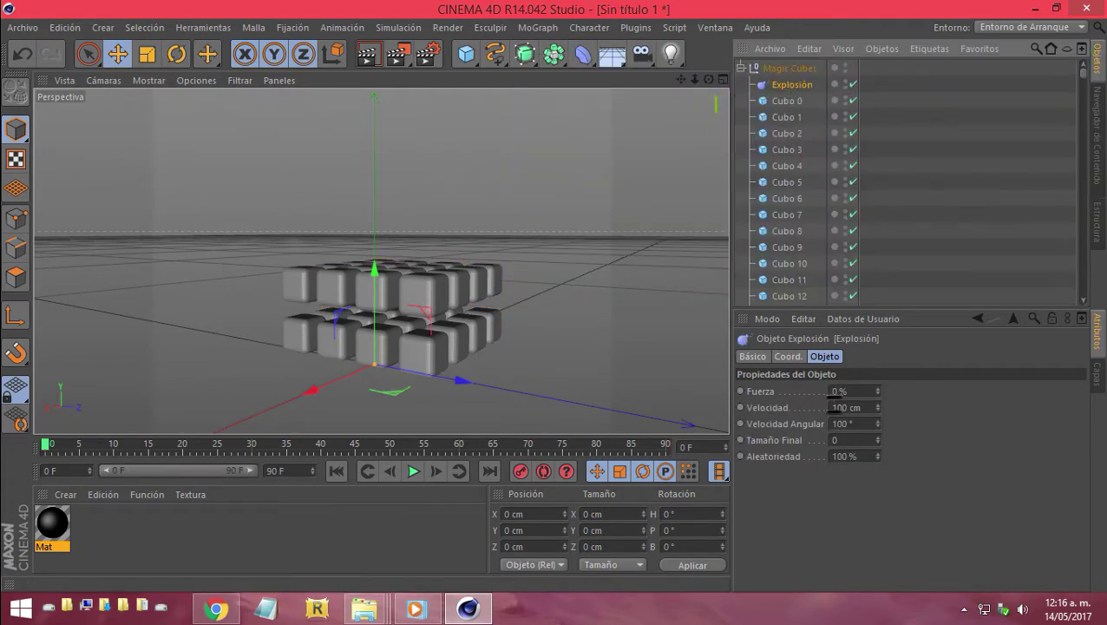
drag(878, 392, 877, 388)
alt+drag(486, 287, 380, 260)
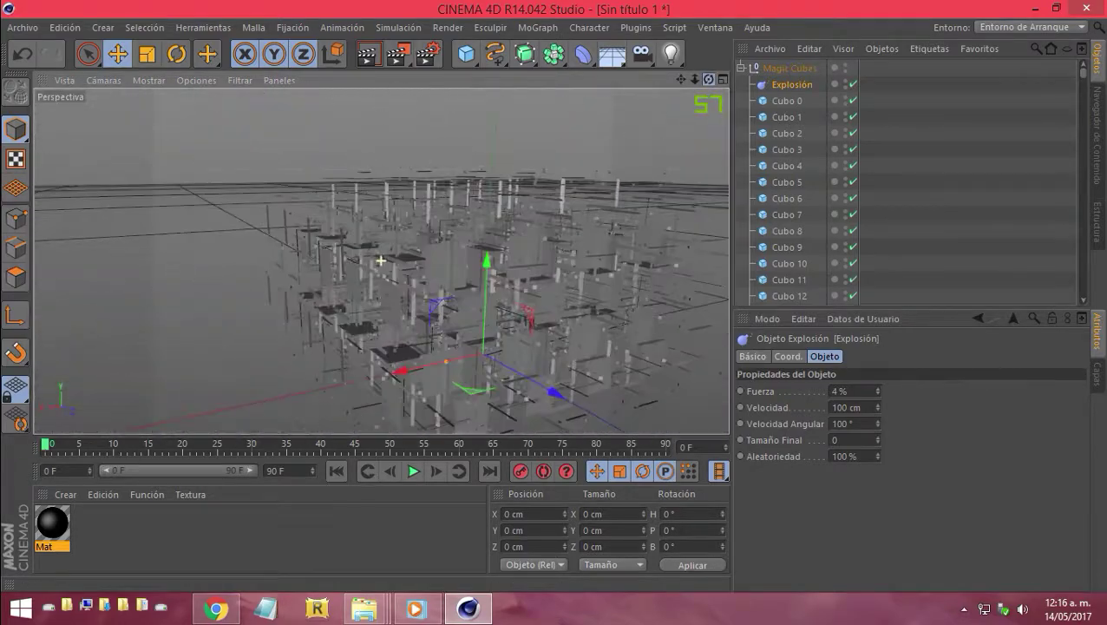
drag(52, 523, 792, 67)
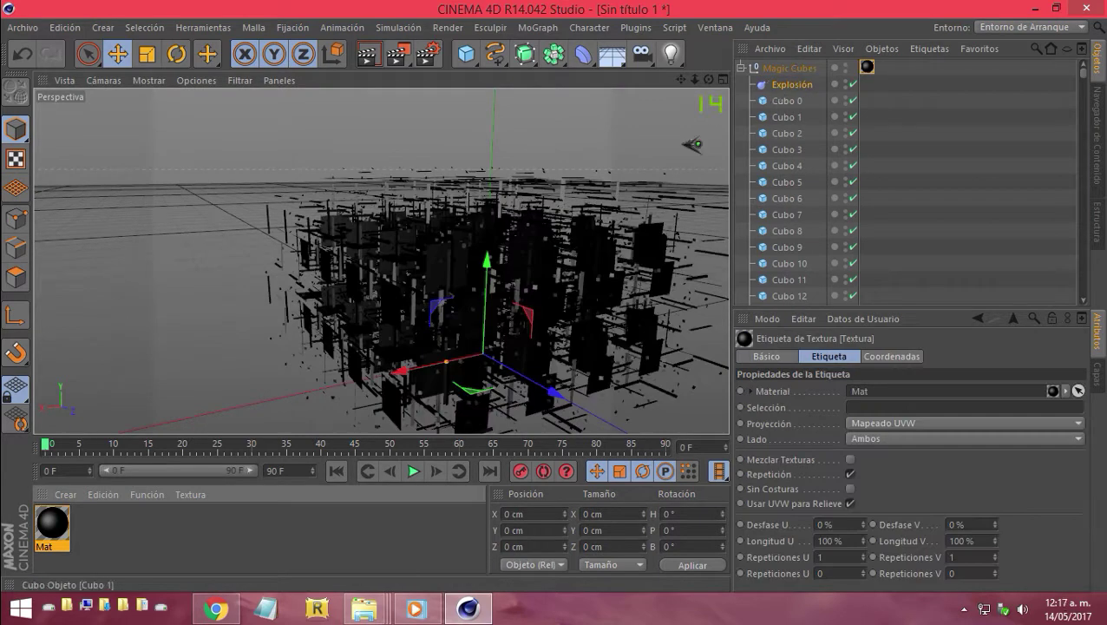
Set Mat's colour texture to the Superficies > Metal shader, turning the cubes blue
double_click(52, 522)
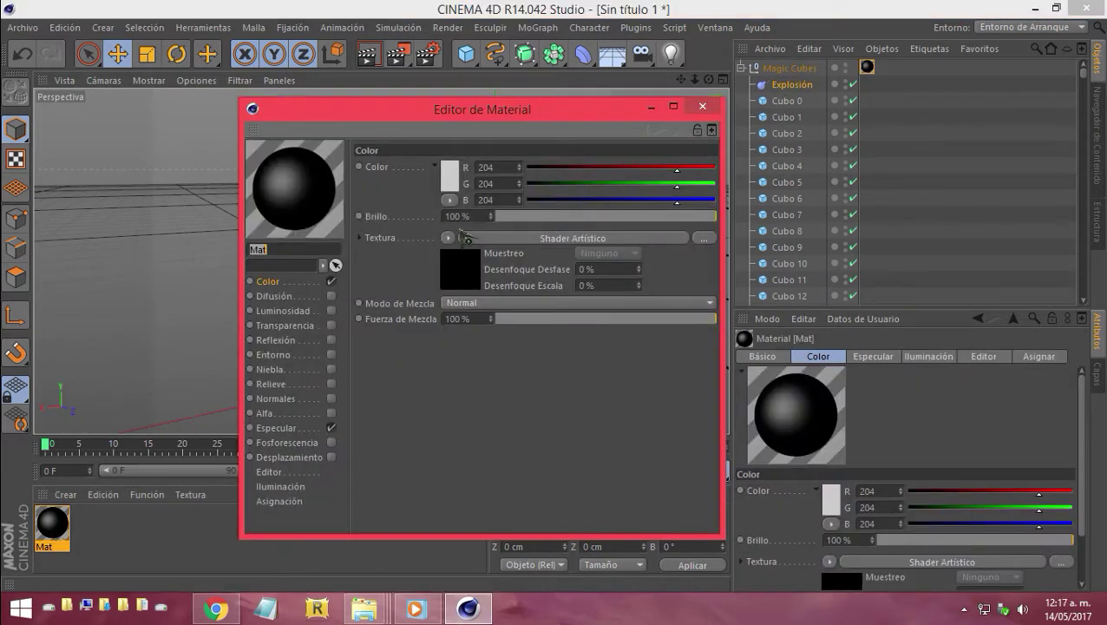
click(462, 236)
click(406, 282)
mouse_move(429, 549)
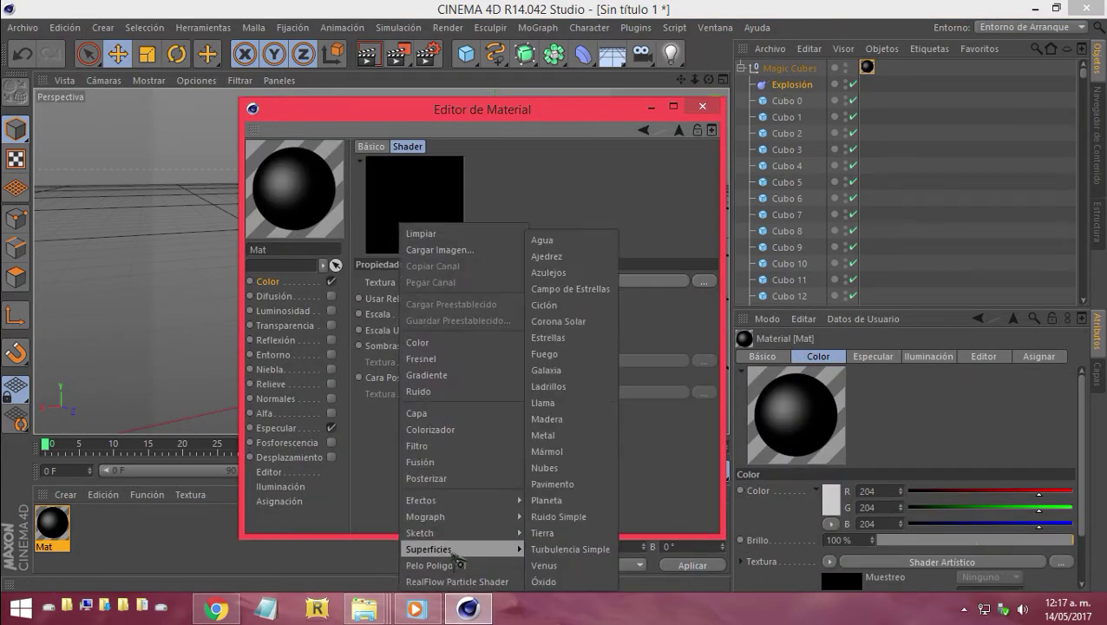
click(573, 436)
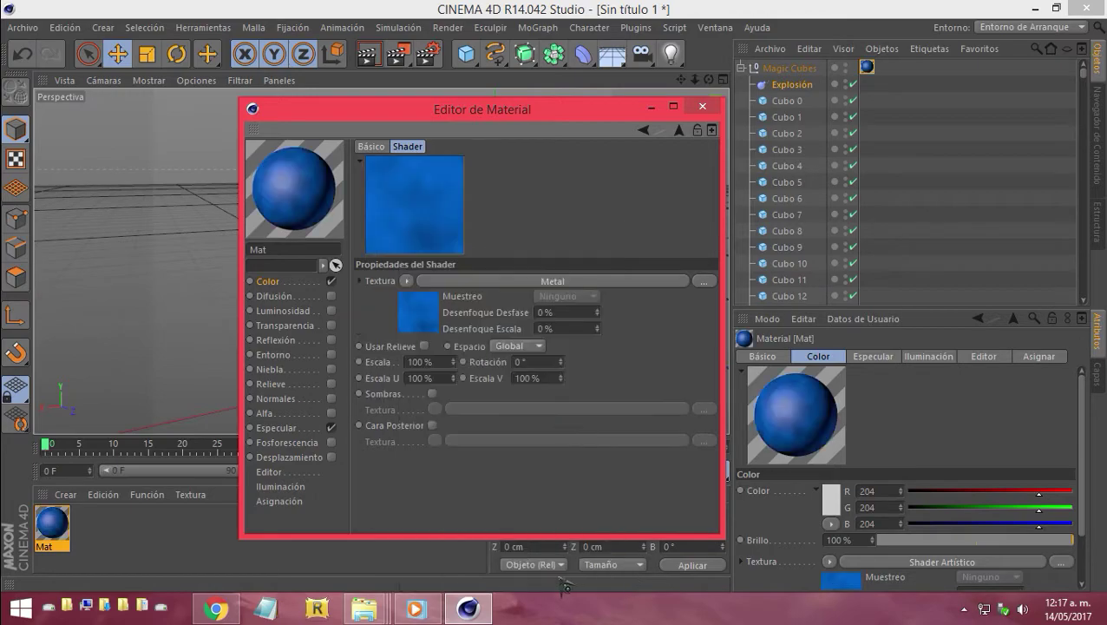
click(701, 568)
click(703, 106)
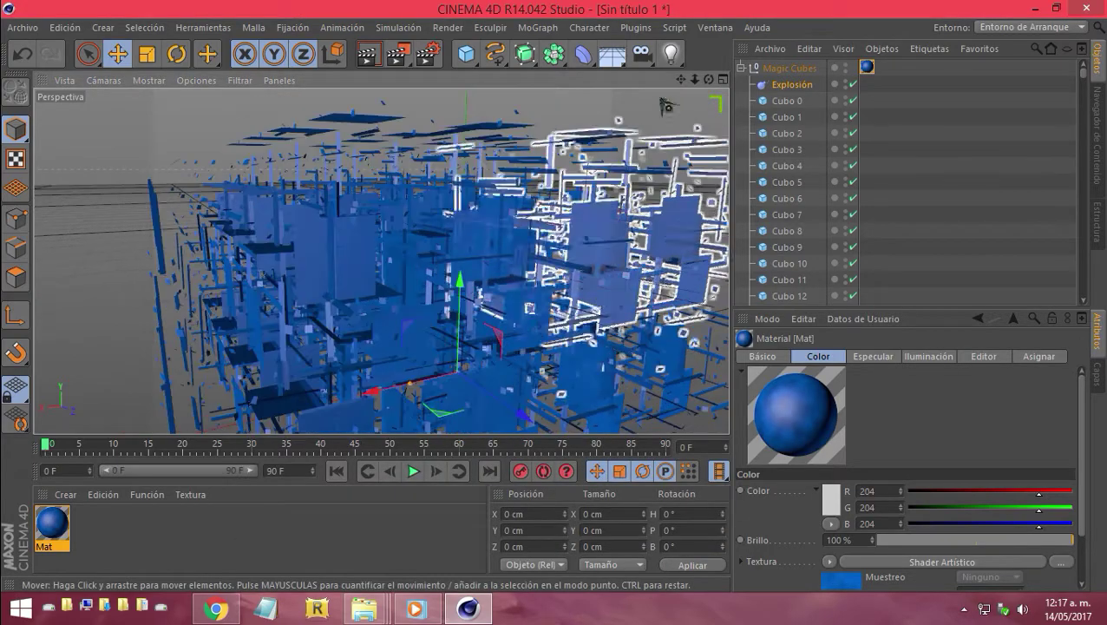
scroll(380, 260, up, 3)
scroll(380, 261, down, 3)
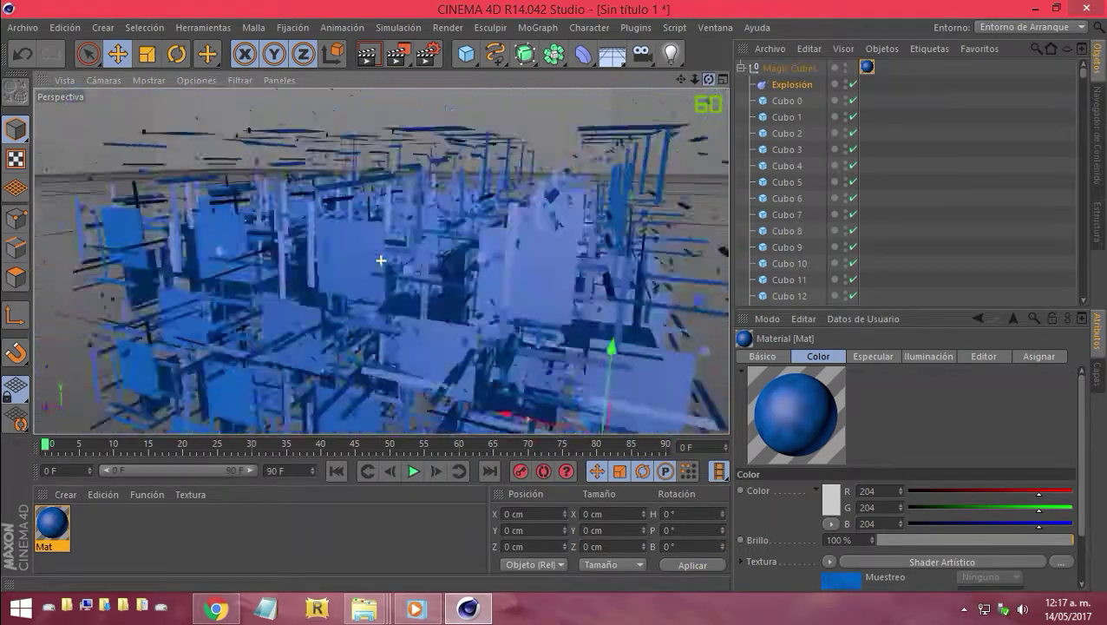
Add a Cielo Físico sky and orbit around the exploded cubes
click(613, 56)
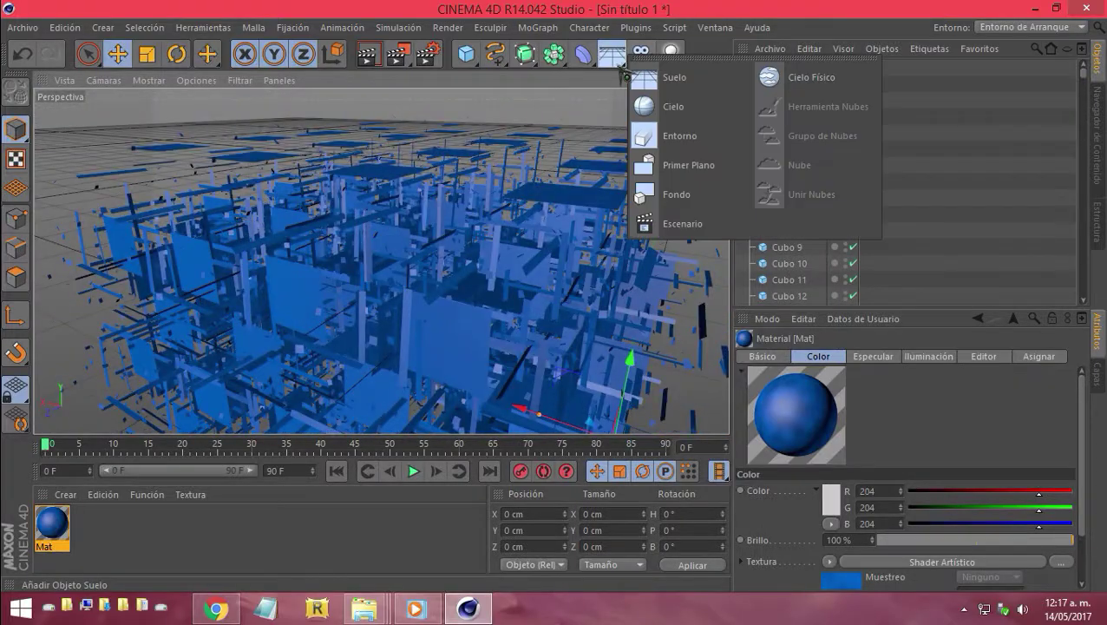
click(812, 77)
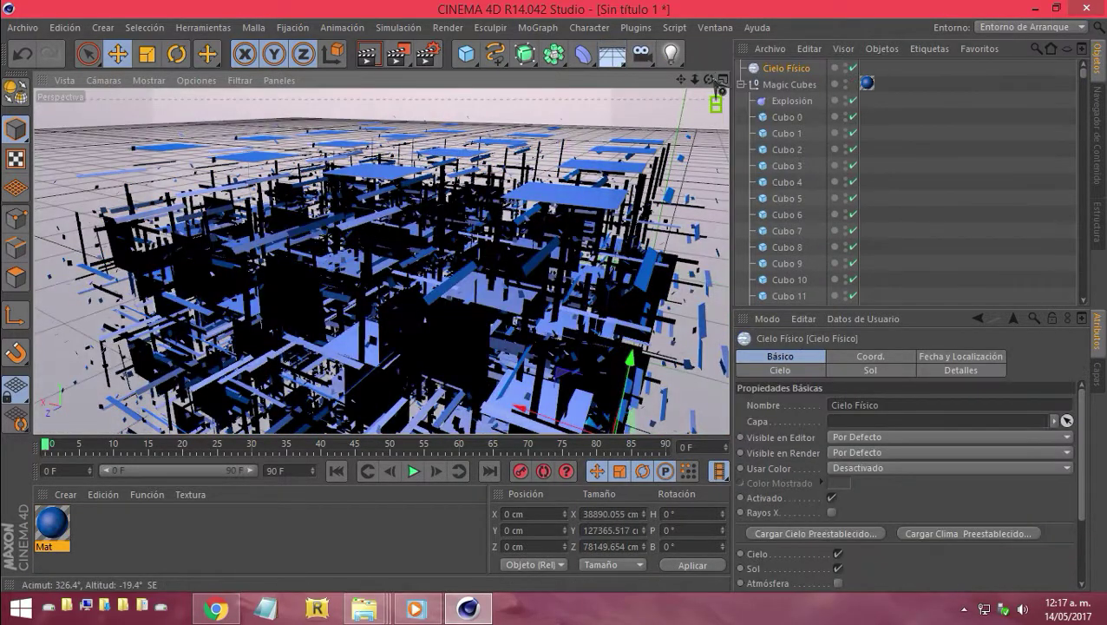
drag(709, 79, 376, 69)
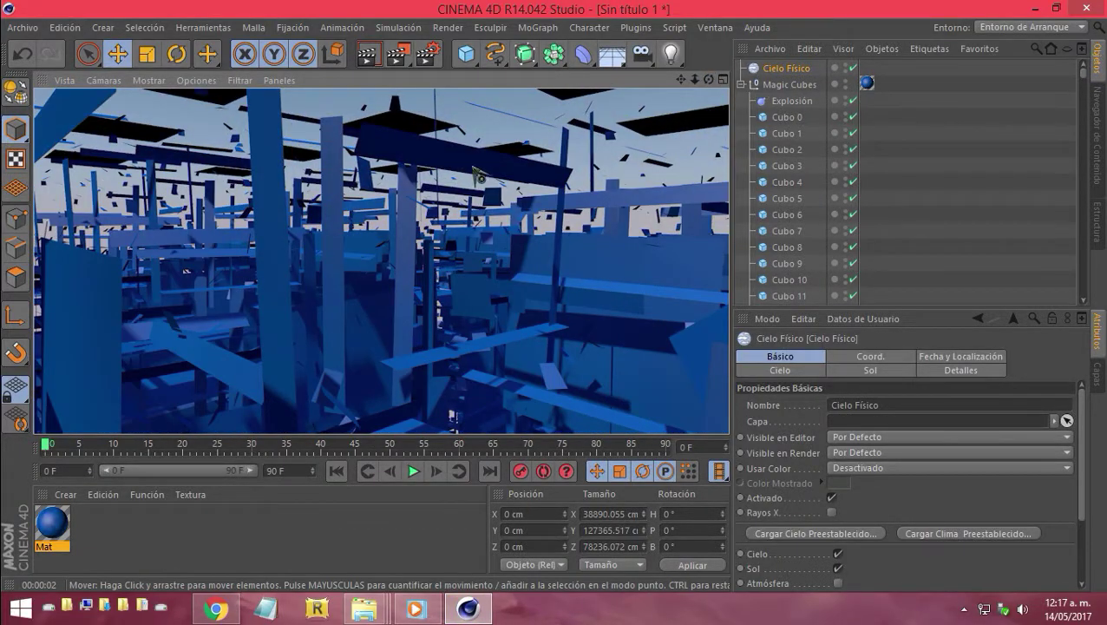
mouse_move(434, 261)
alt+mouse_down()
mouse_move(380, 260)
mouse_move(807, 451)
alt+mouse_up()
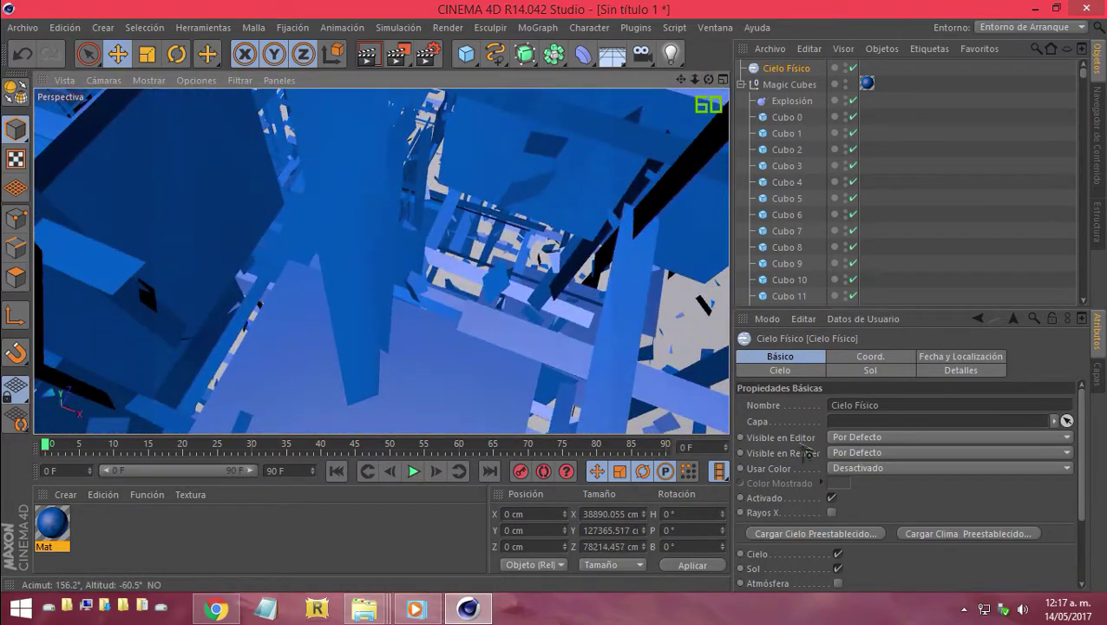
Raise the Explosión deformer's strength to 5%
click(795, 102)
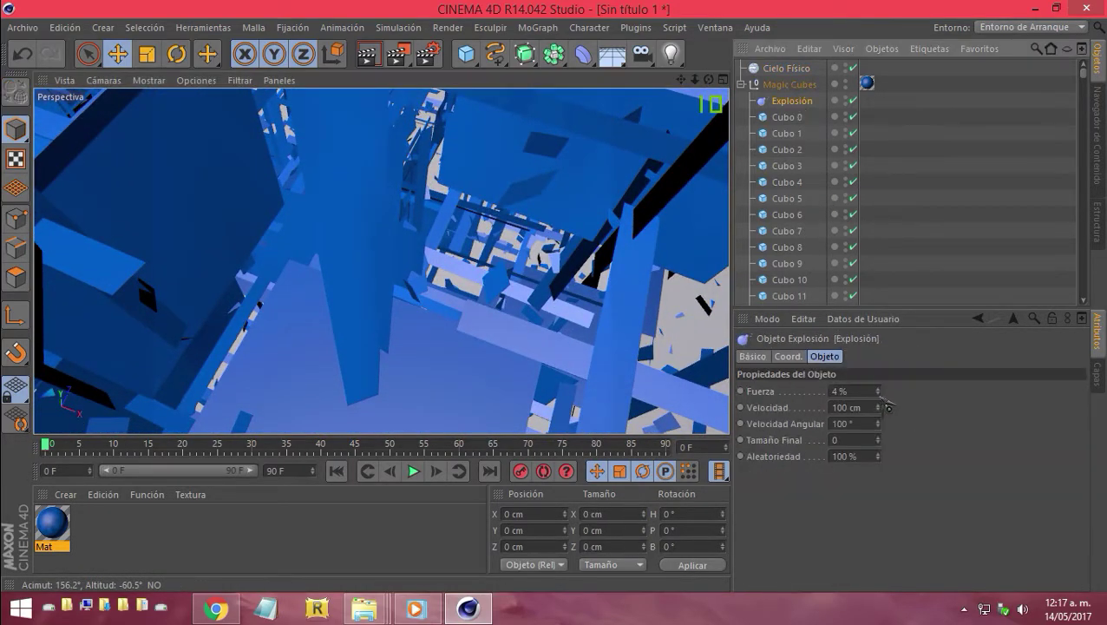
click(878, 388)
scroll(716, 94, down, 5)
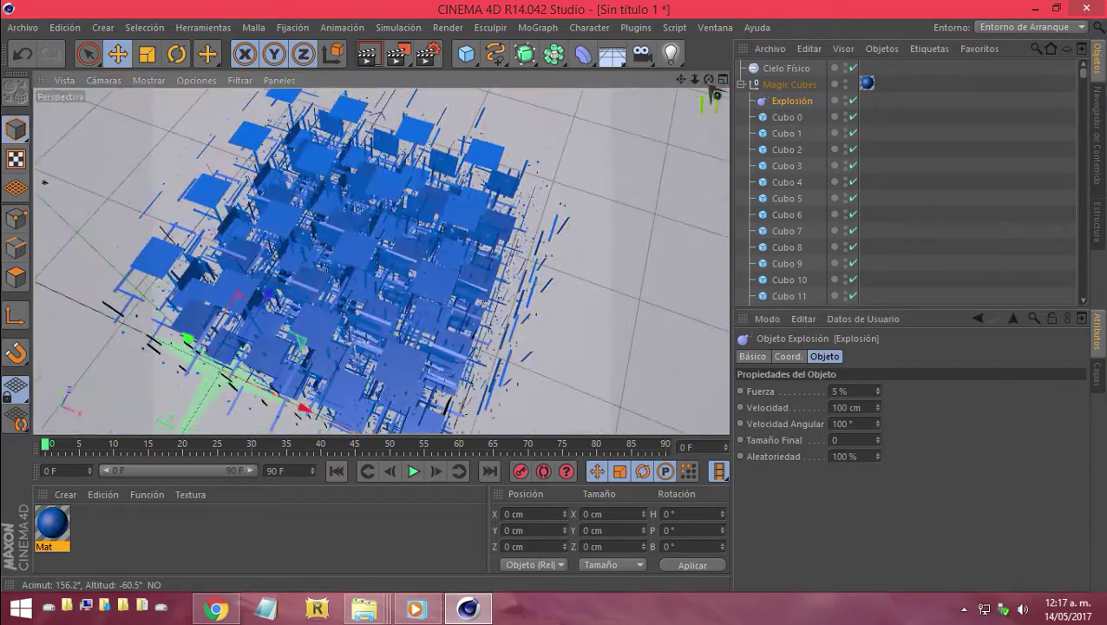
Select the Cubo 0 cube and bring up the Plugins > NitroBlast list
click(636, 26)
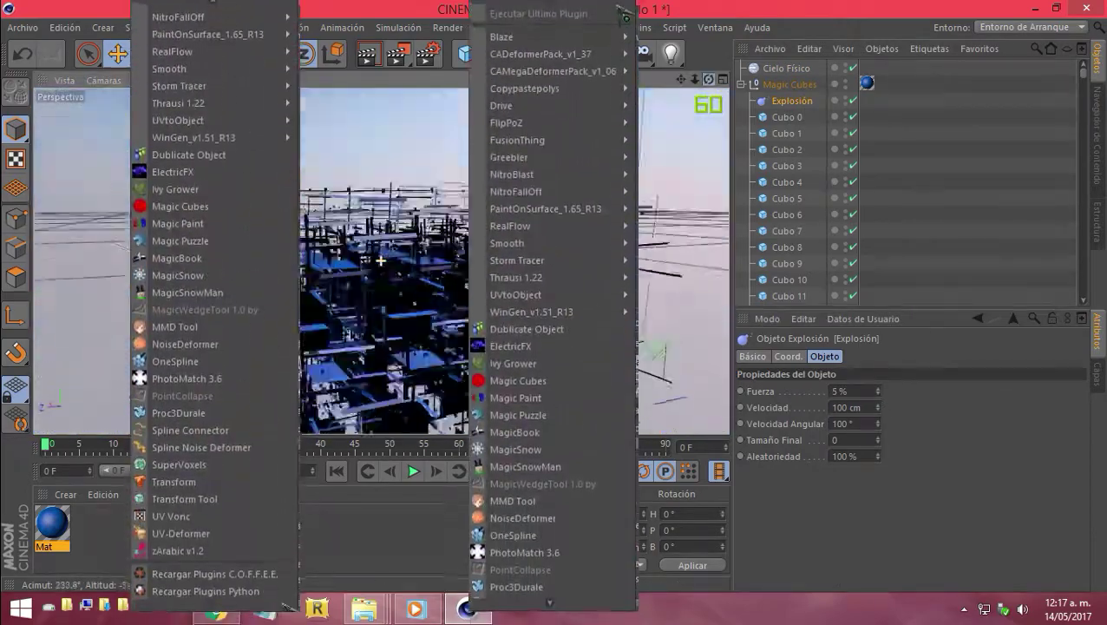
scroll(380, 261, up, 1)
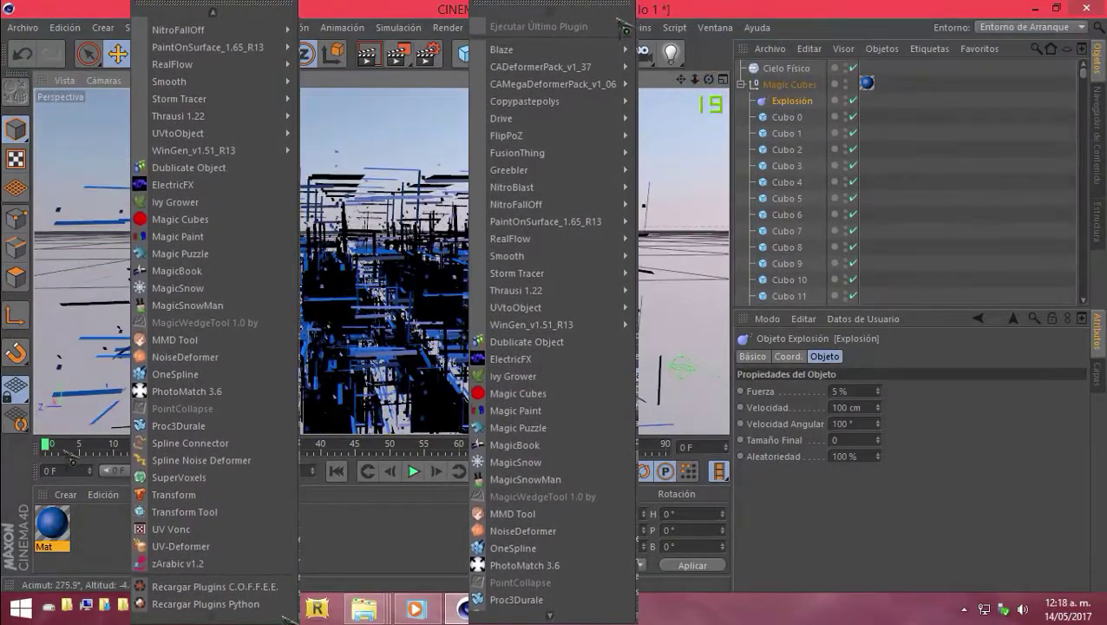
click(788, 117)
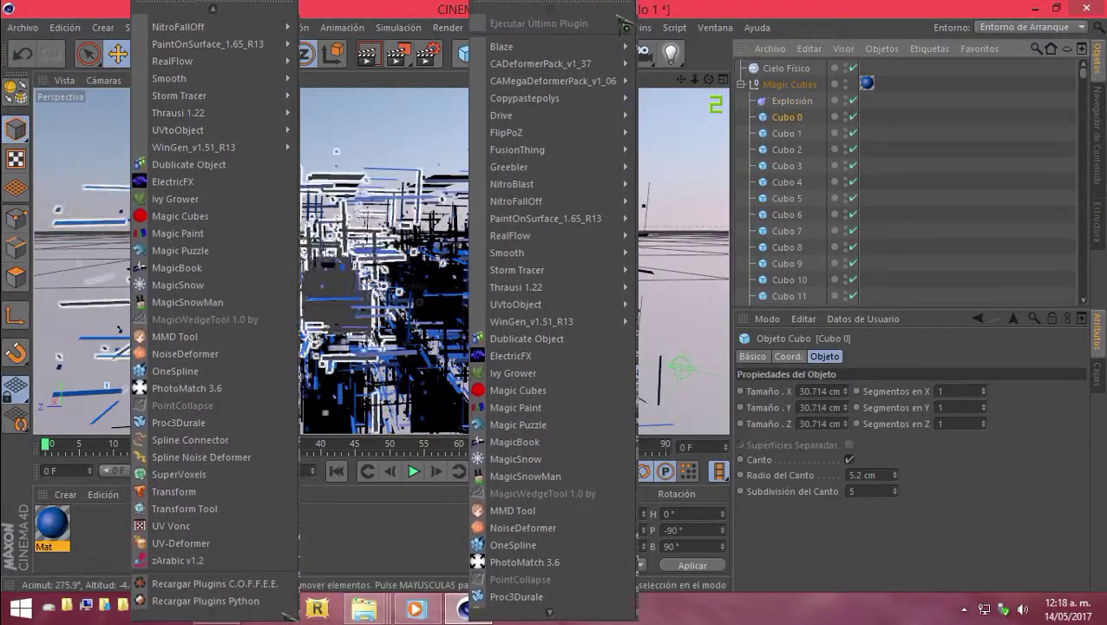
click(853, 132)
click(801, 129)
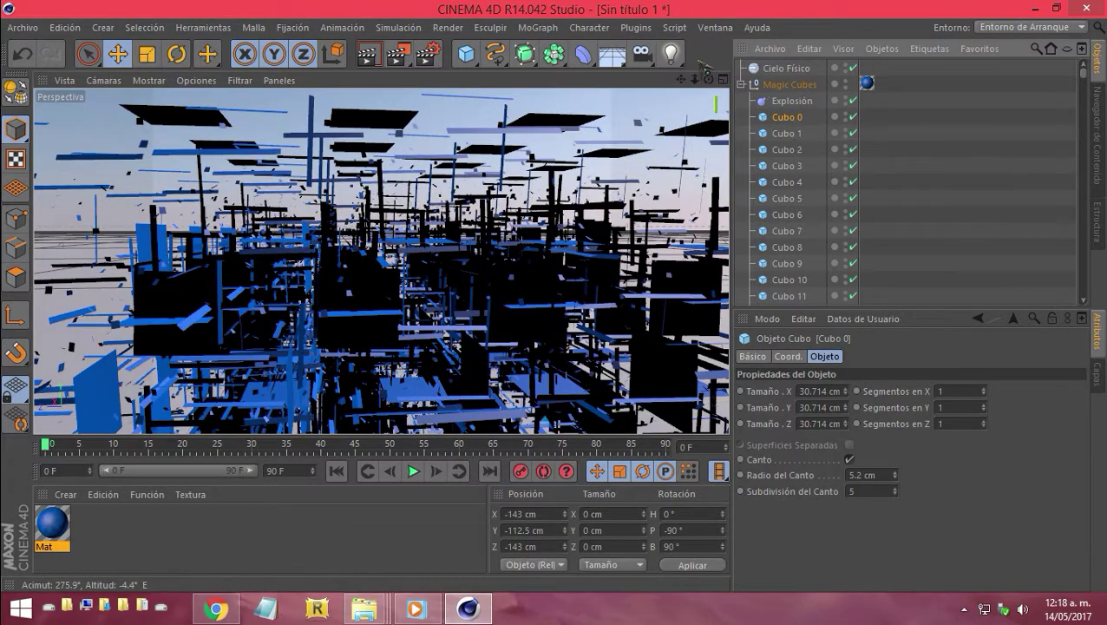
click(651, 32)
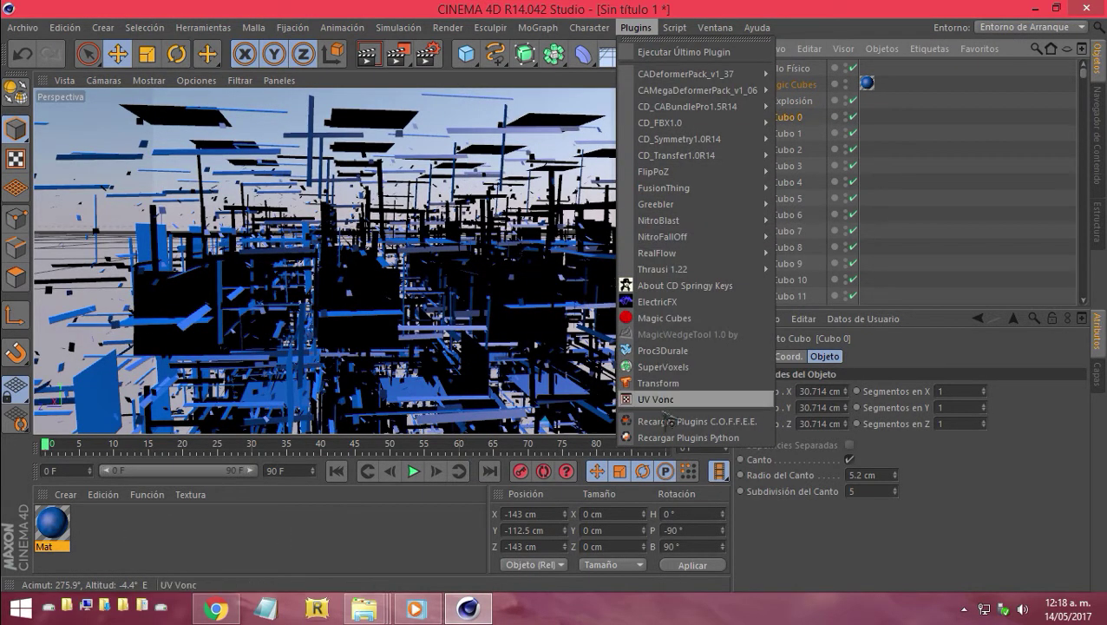
mouse_move(659, 221)
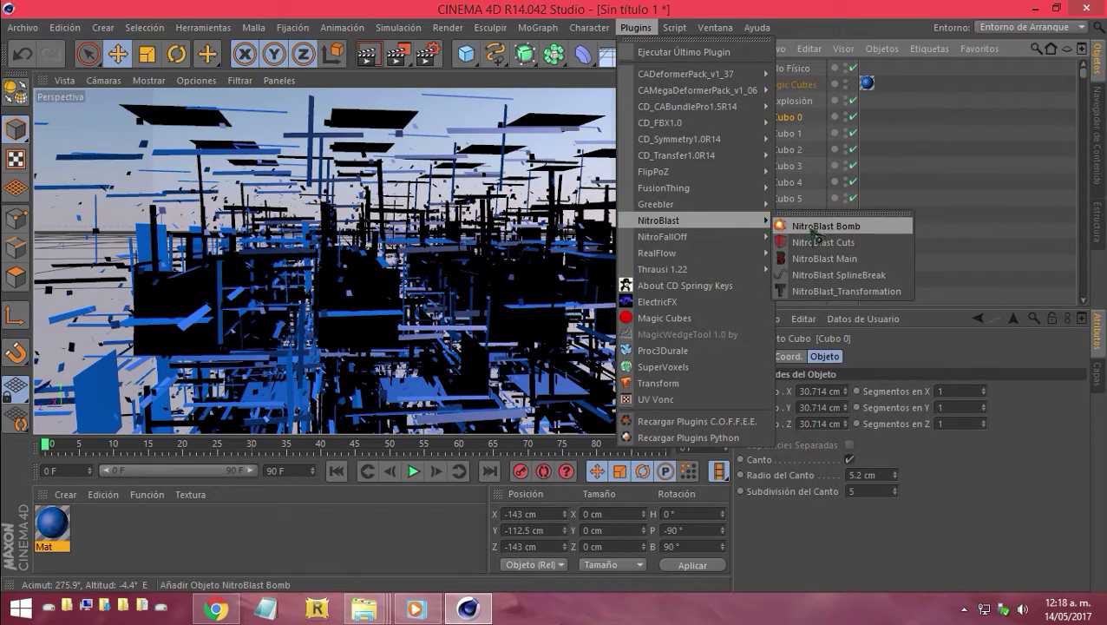
Add a NitroBlast Bomb inside Cubo 0 with range 112 and power 47%
click(816, 227)
drag(784, 136, 789, 142)
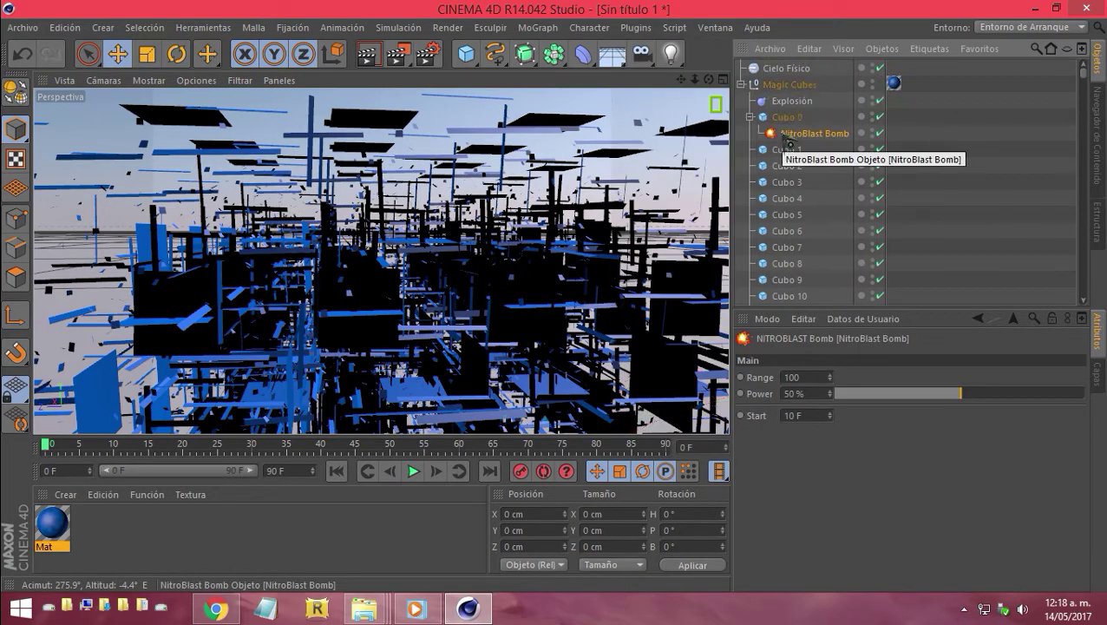
drag(836, 380, 836, 364)
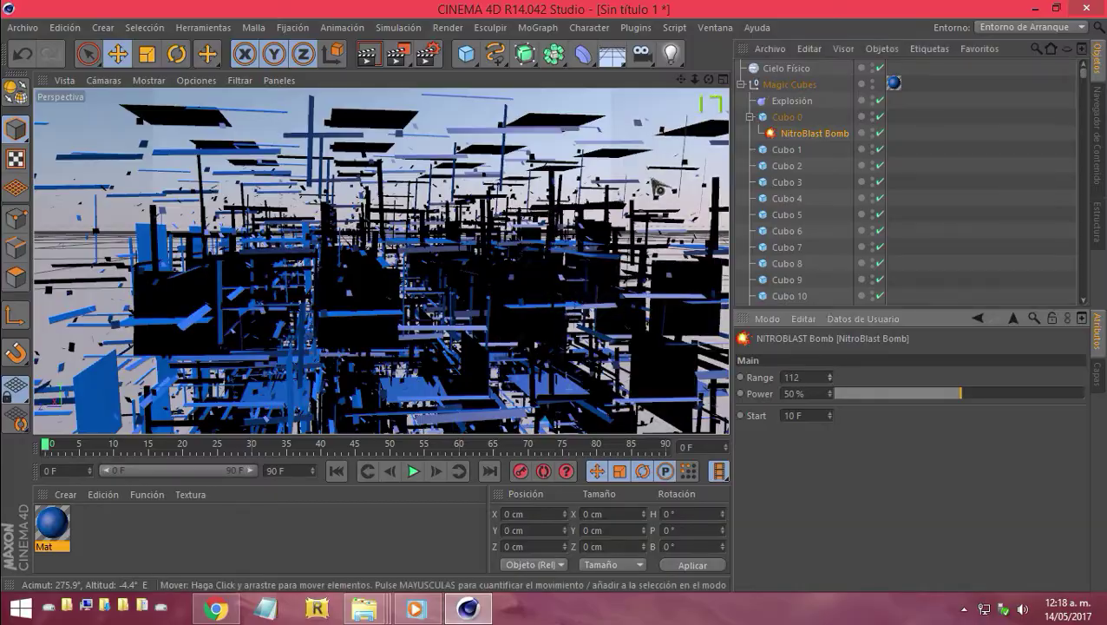
alt+drag(658, 189, 380, 260)
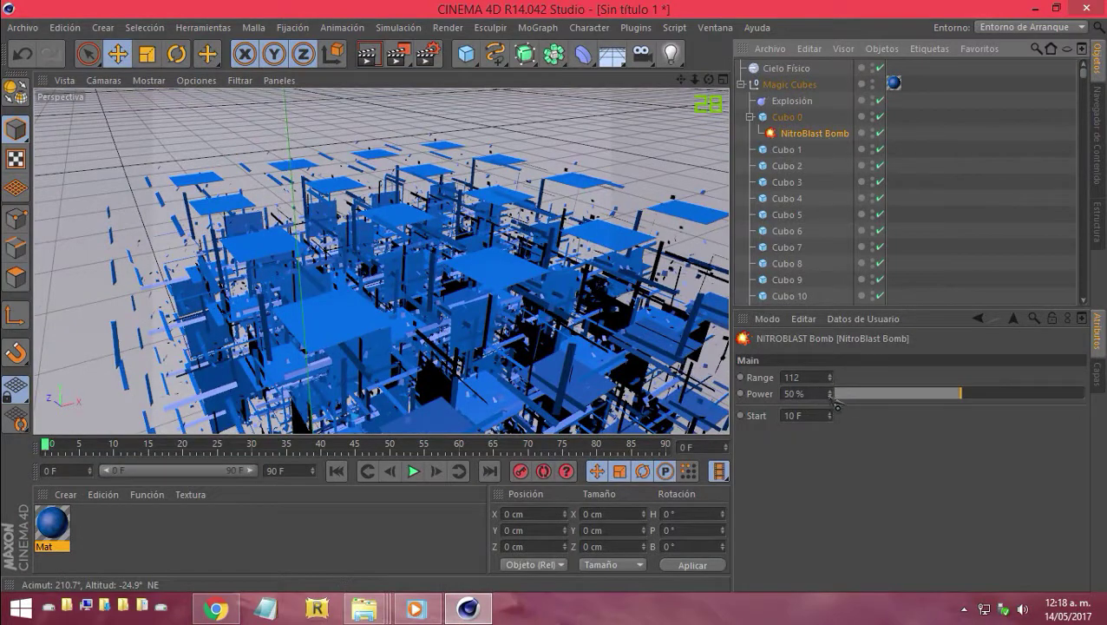
drag(834, 402, 841, 402)
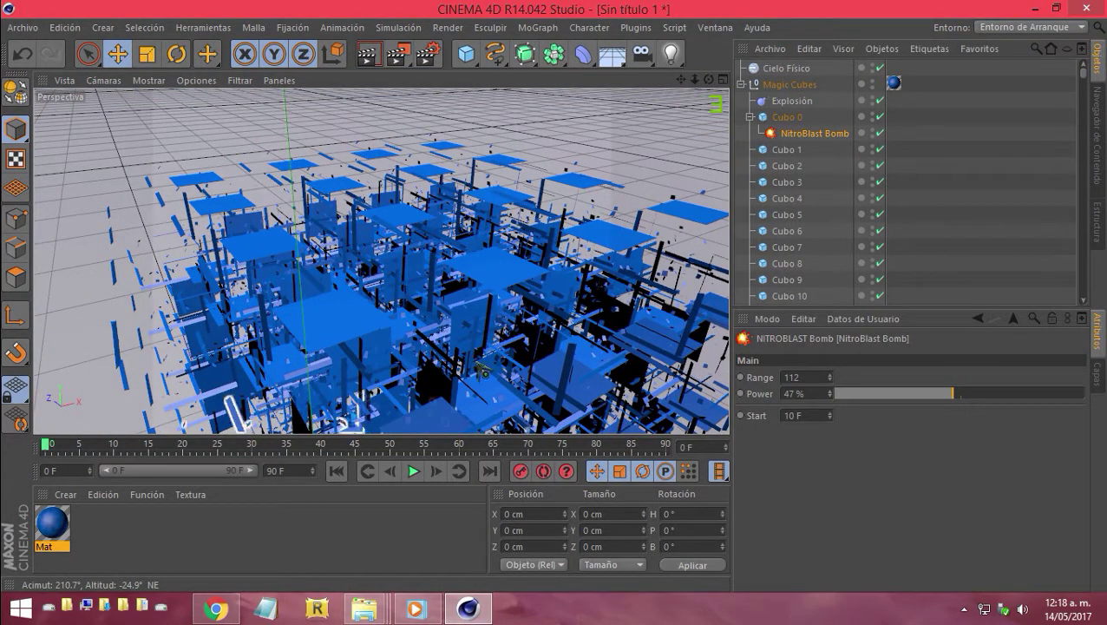
click(785, 118)
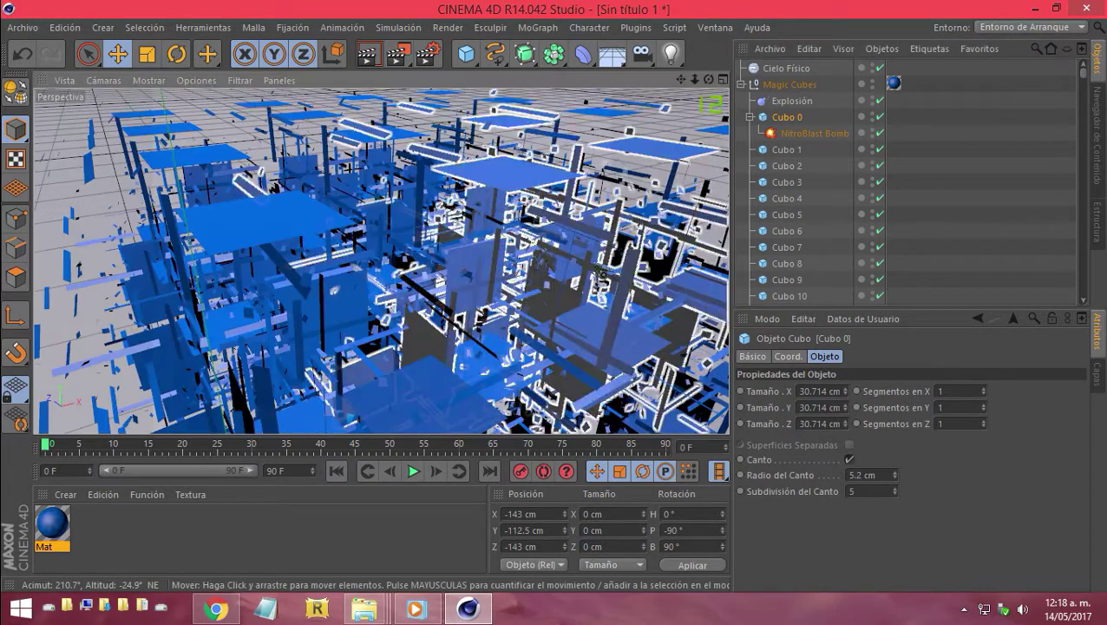
Add ElectricFX from the Plugins menu under Cubo 1 and set its Sub to 24
click(636, 27)
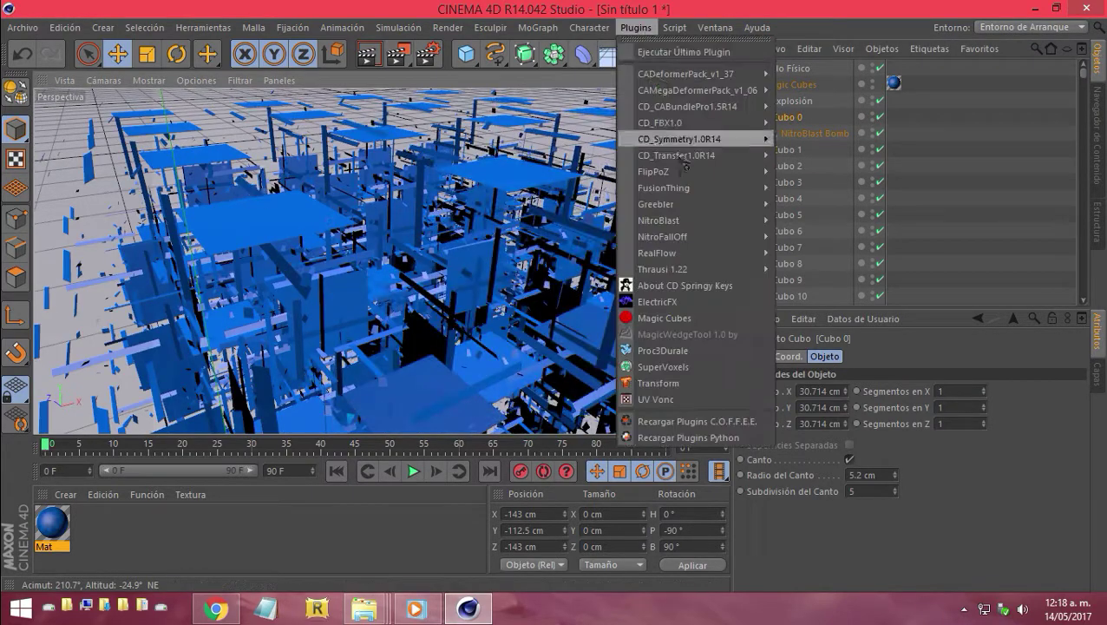
click(673, 304)
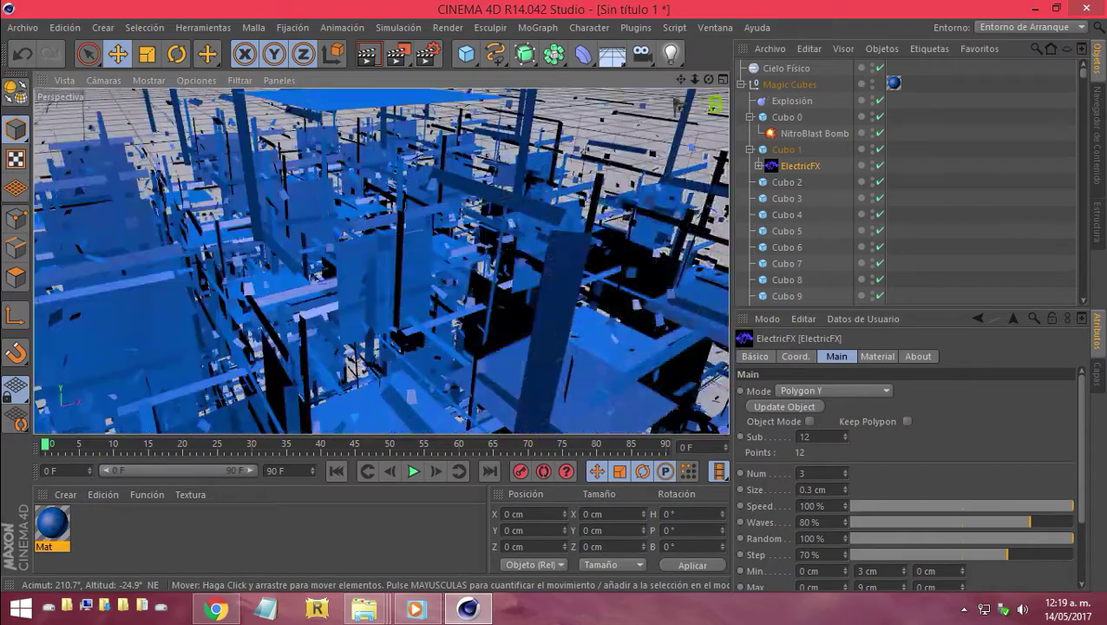
alt+drag(644, 255, 381, 260)
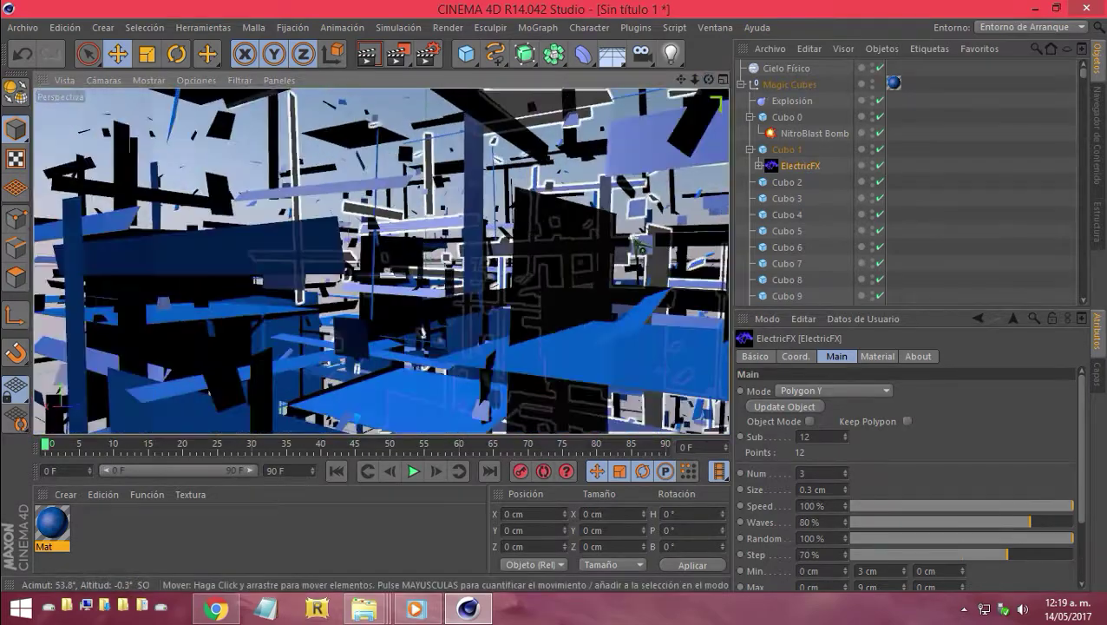
click(846, 440)
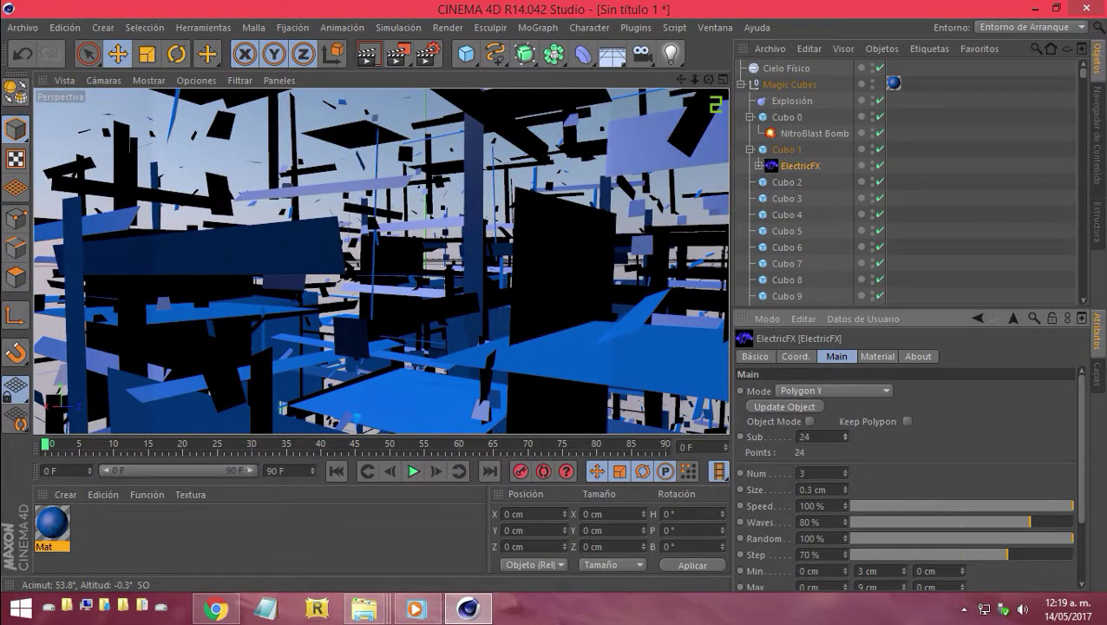
Select the ElectricFX Target null and review its Coord. and Básico properties
click(796, 184)
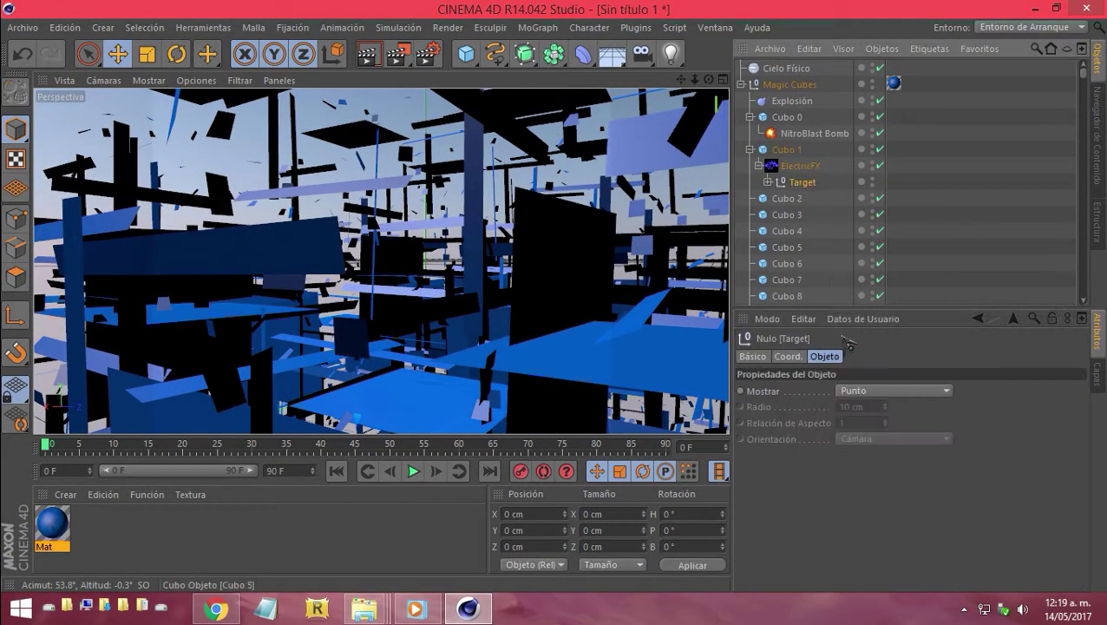
click(882, 395)
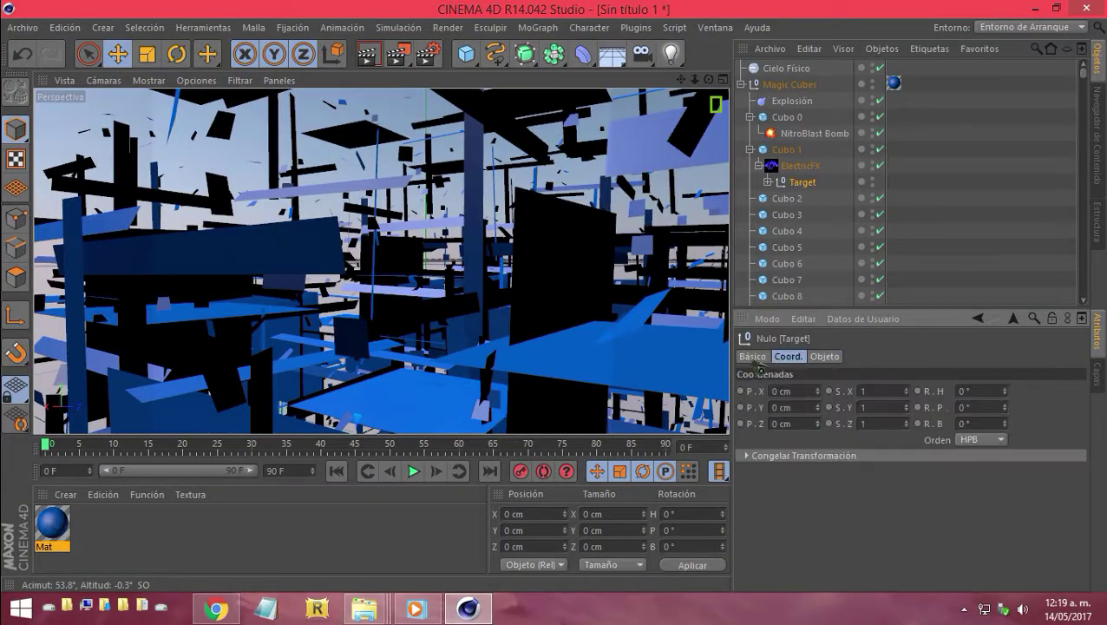
click(753, 356)
scroll(527, 312, down, 5)
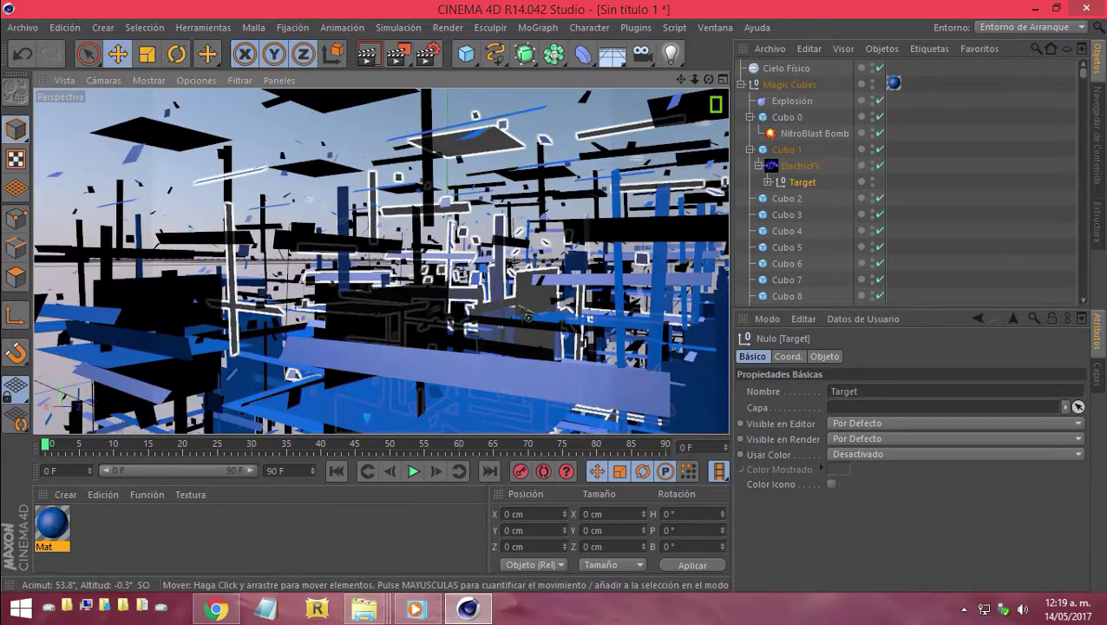
scroll(528, 313, down, 5)
scroll(574, 344, down, 3)
scroll(575, 344, down, 3)
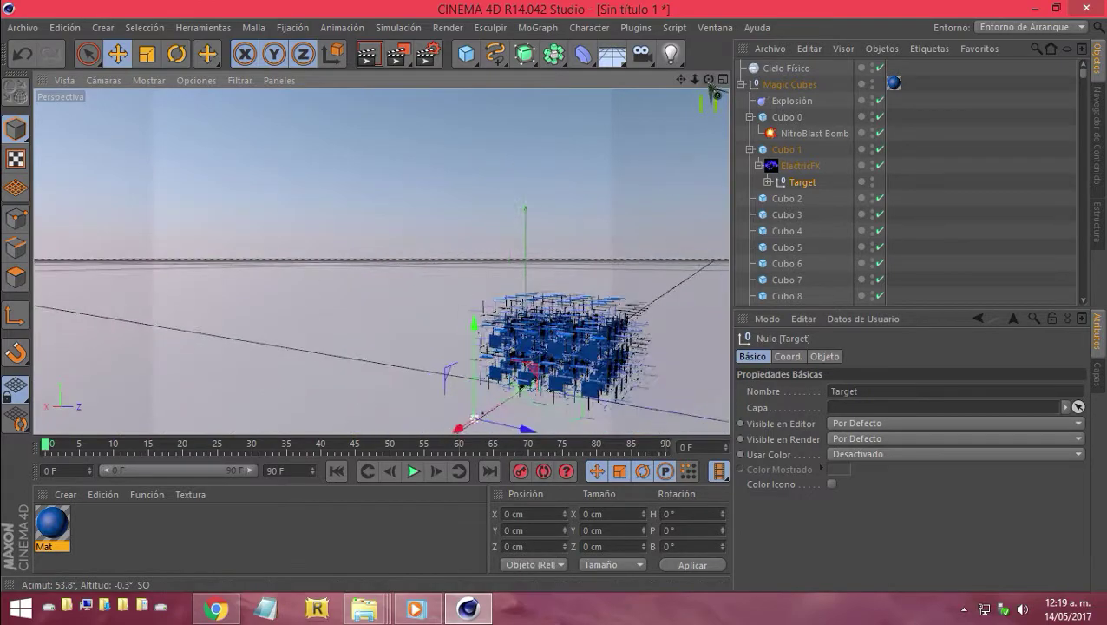
Zoom and orbit the viewport so the exploding blue cube fragments fill the view
drag(709, 80, 381, 260)
drag(695, 79, 531, 217)
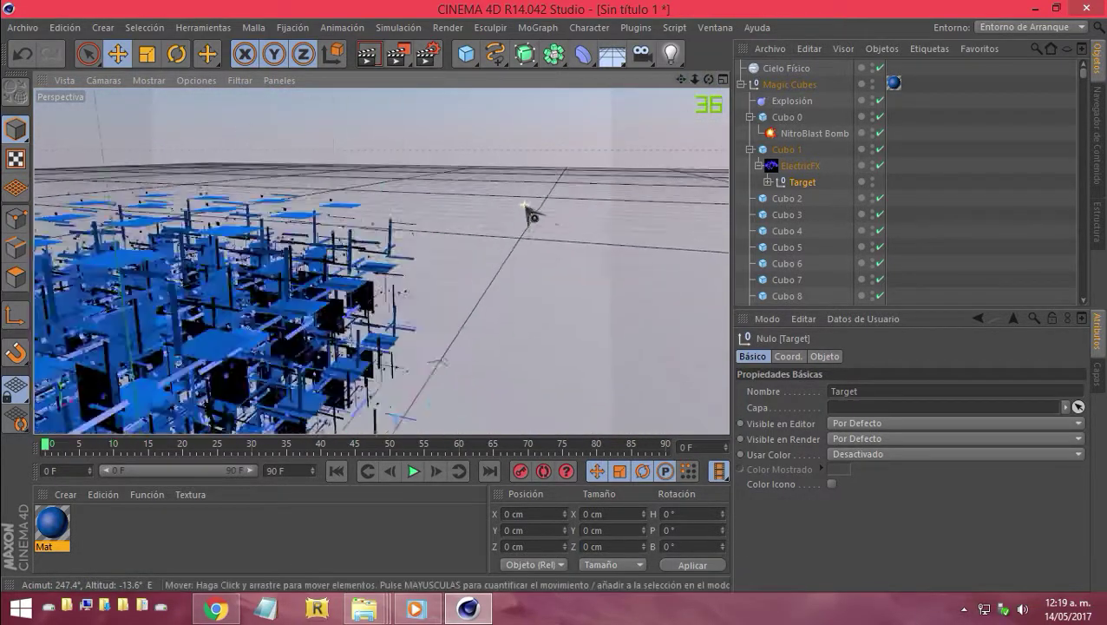
alt+right_drag(381, 260, 613, 229)
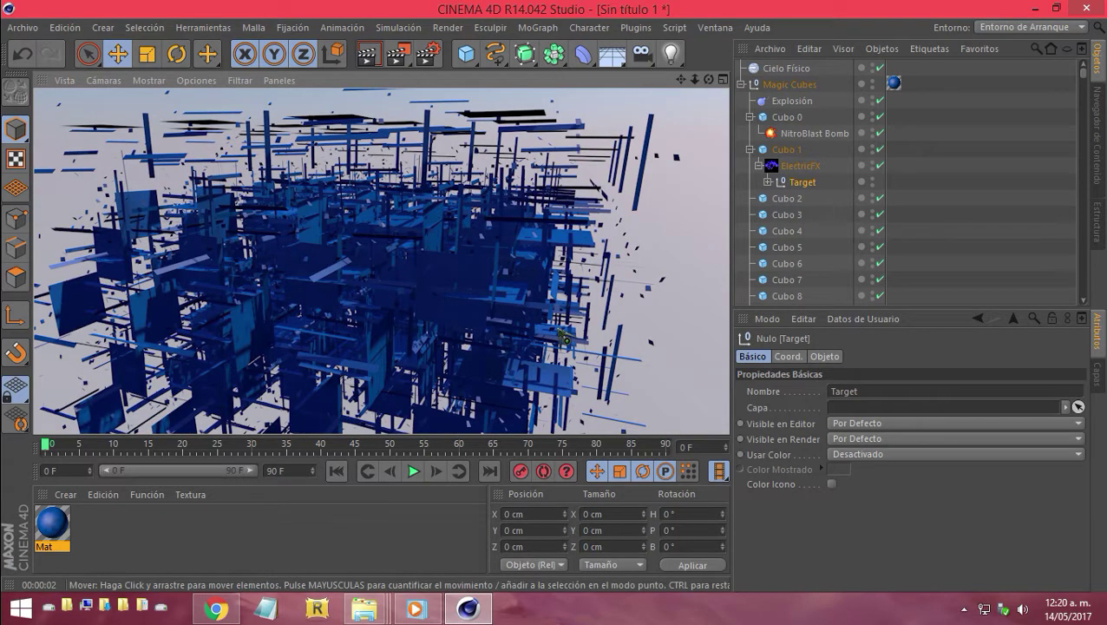
alt+drag(686, 103, 537, 63)
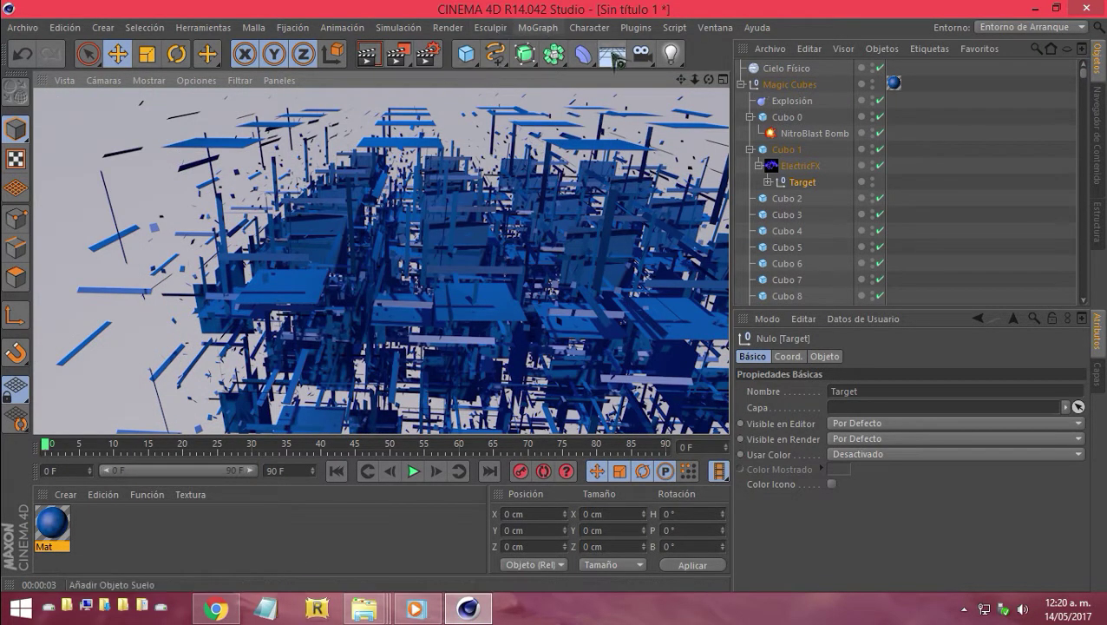
Create a default Luz light from the light palette and pull the view back to see it
click(670, 55)
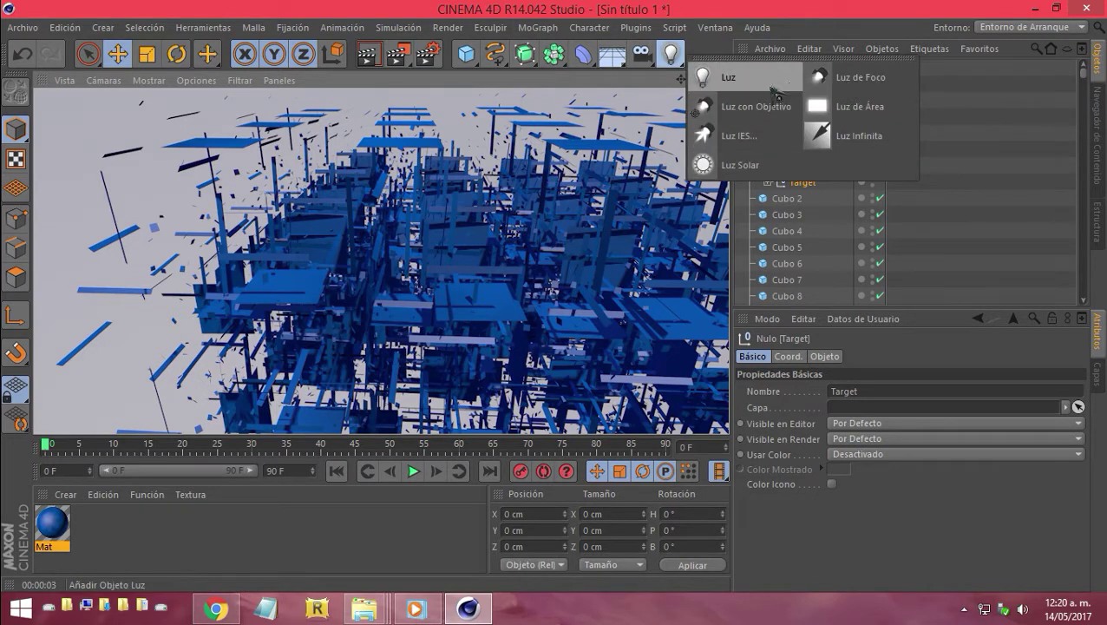
click(724, 78)
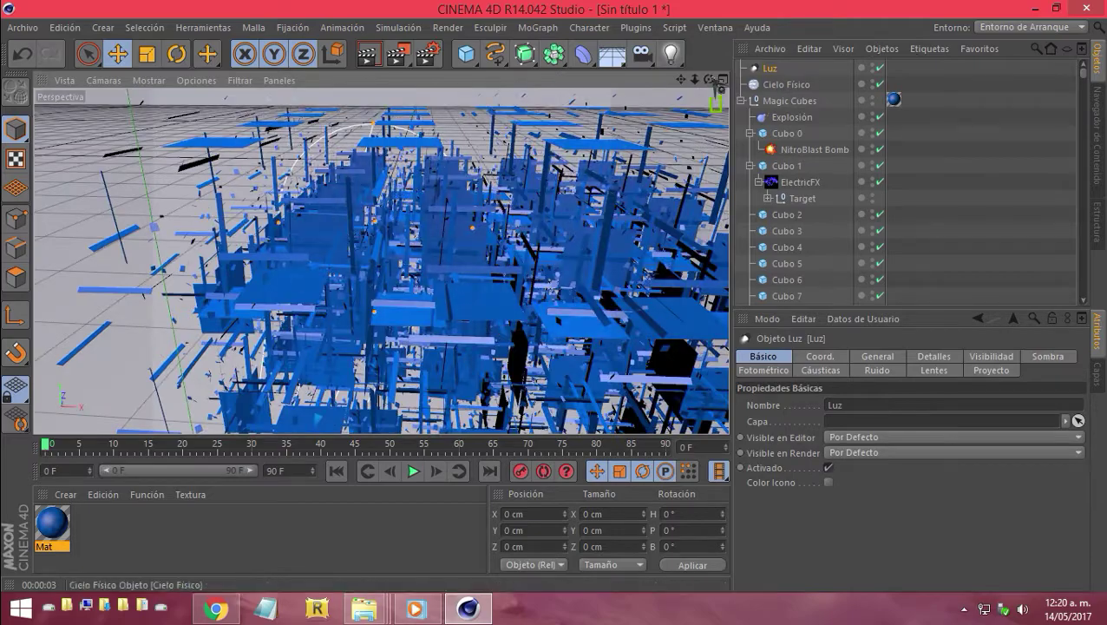
mouse_move(347, 260)
alt+mouse_down()
mouse_move(380, 261)
mouse_move(356, 261)
alt+mouse_up()
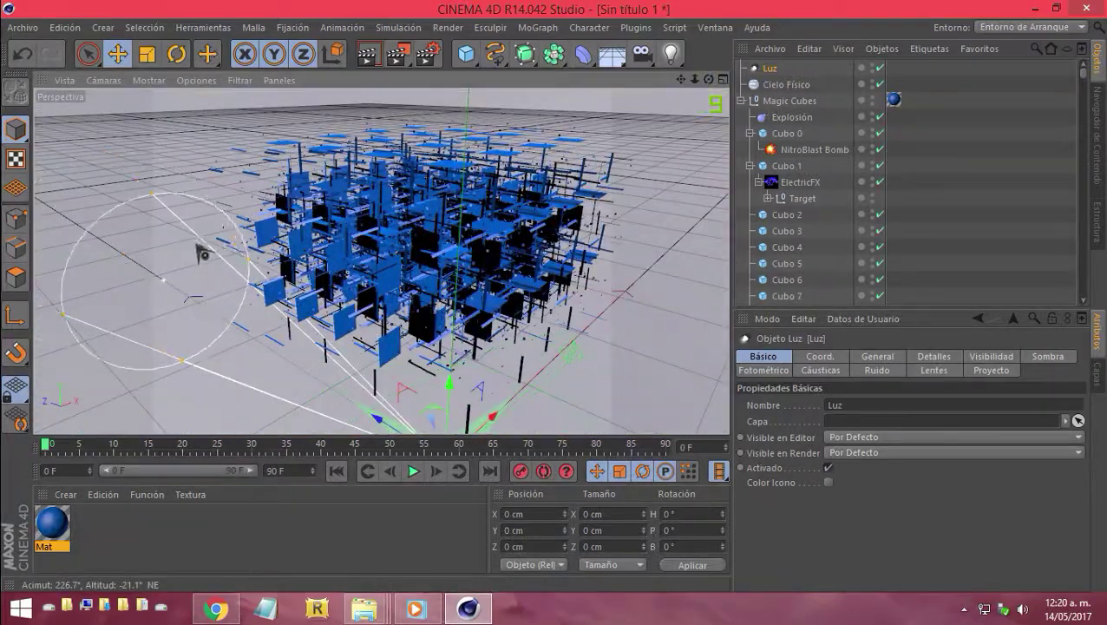
alt+right_drag(272, 290, 388, 93)
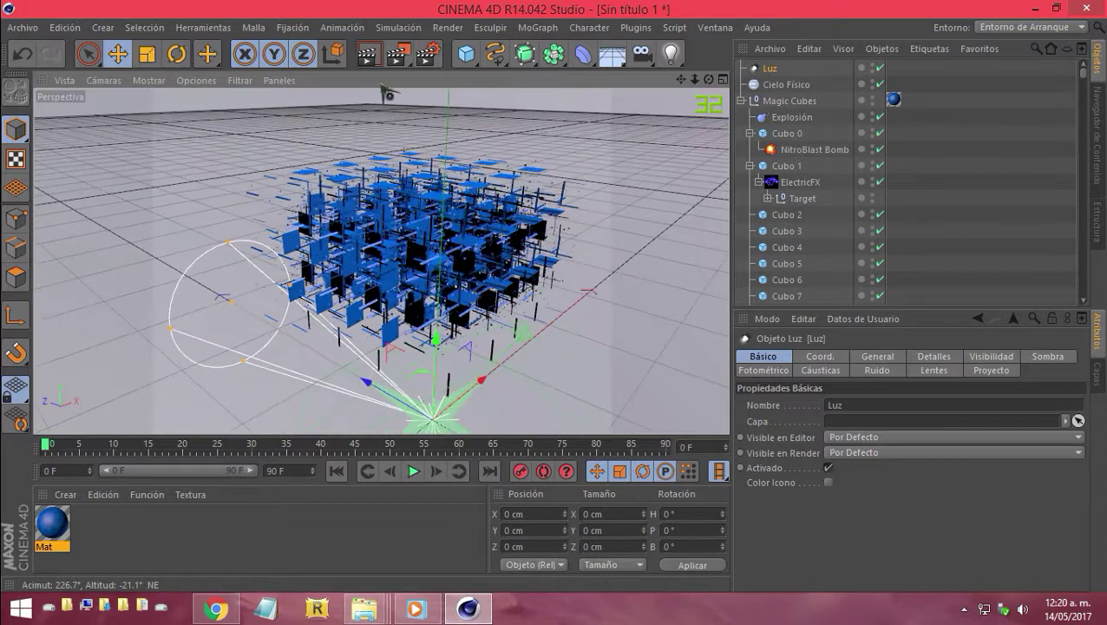
Rotate the Luz light so it tilts toward the cube grid
click(176, 54)
alt+right_drag(440, 391, 516, 399)
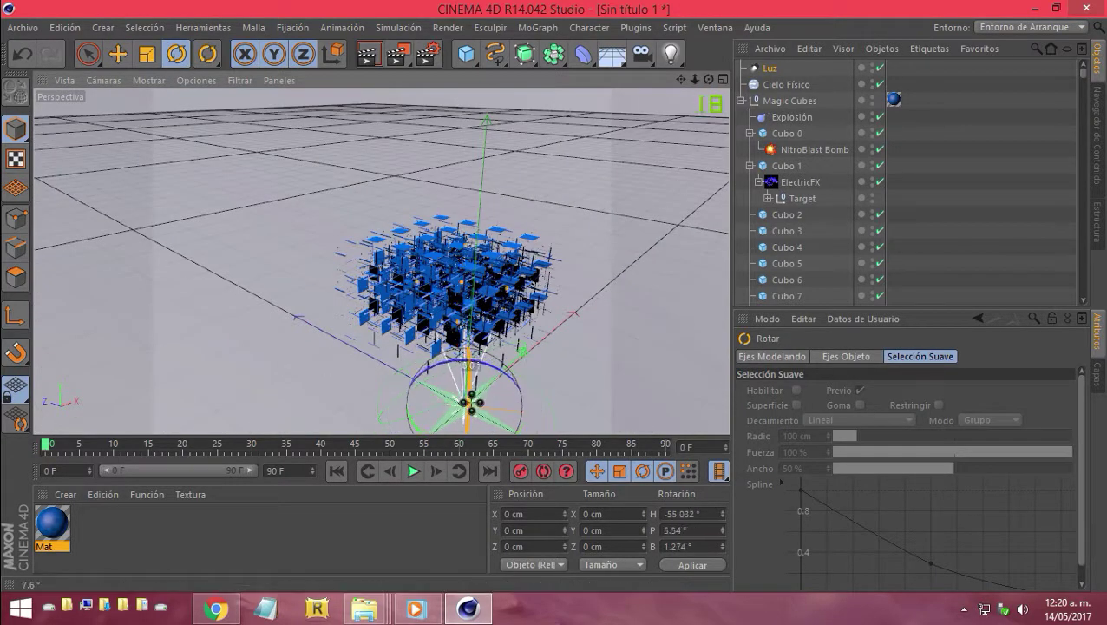
alt+right_drag(470, 429, 521, 408)
mouse_move(408, 260)
alt+mouse_down()
mouse_move(380, 261)
mouse_move(373, 247)
alt+mouse_up()
Raise the light to about 63 cm in Y, then select the Magic Cubes group
click(118, 54)
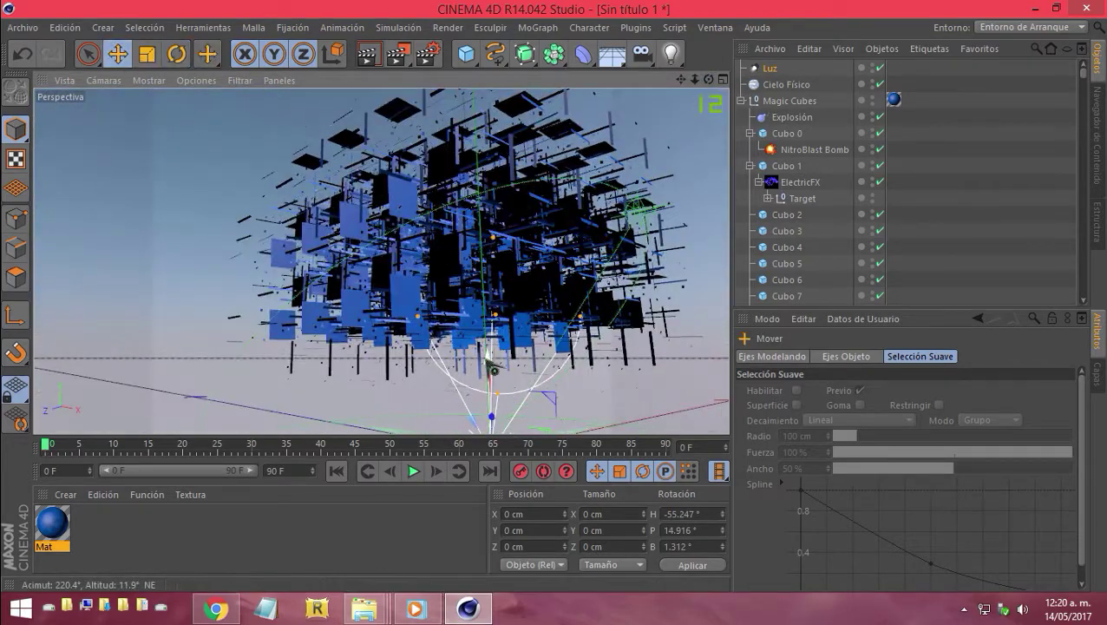
mouse_move(493, 208)
alt+right_down()
mouse_move(324, 209)
mouse_move(605, 293)
alt+right_up()
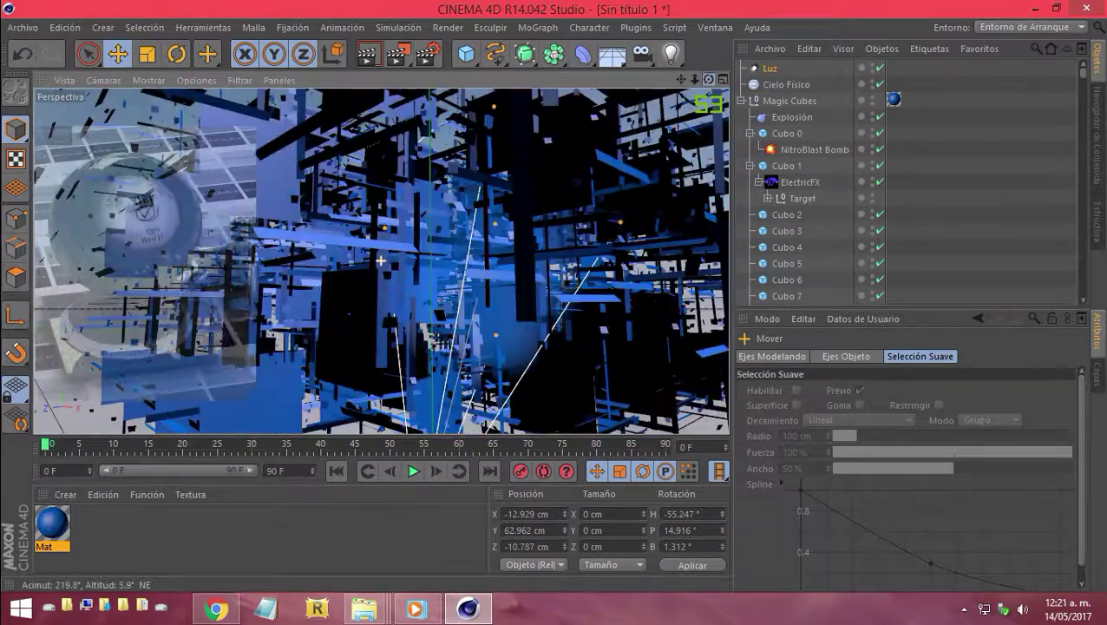
alt+drag(605, 292, 382, 261)
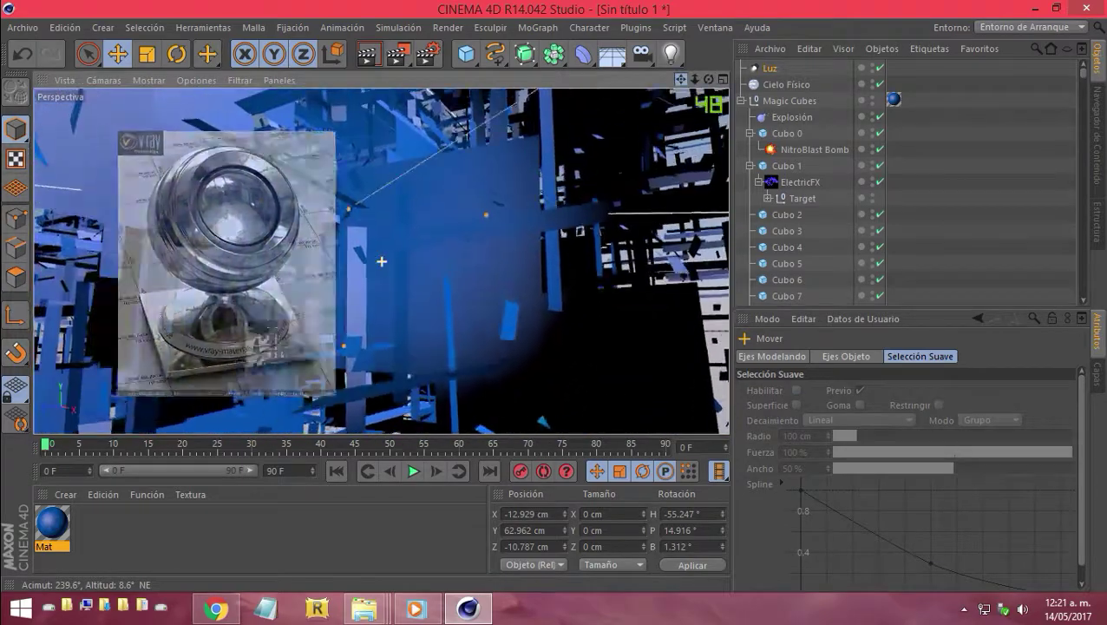
click(785, 85)
click(786, 100)
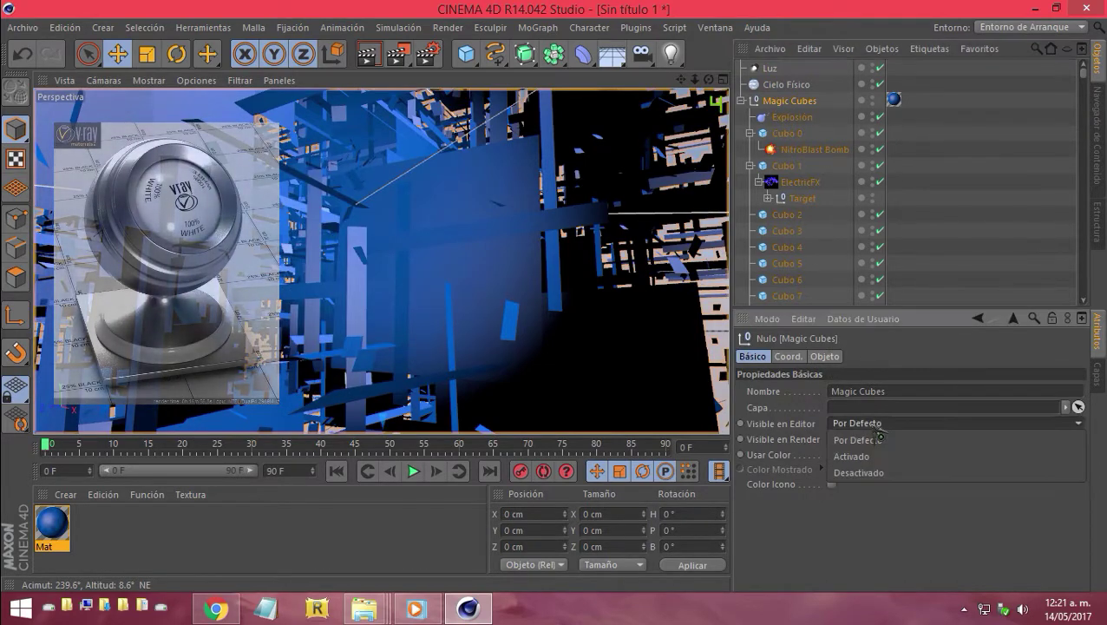
Give the Explosión deformer 100% randomness, 49 cm speed and 101° angular speed
click(793, 117)
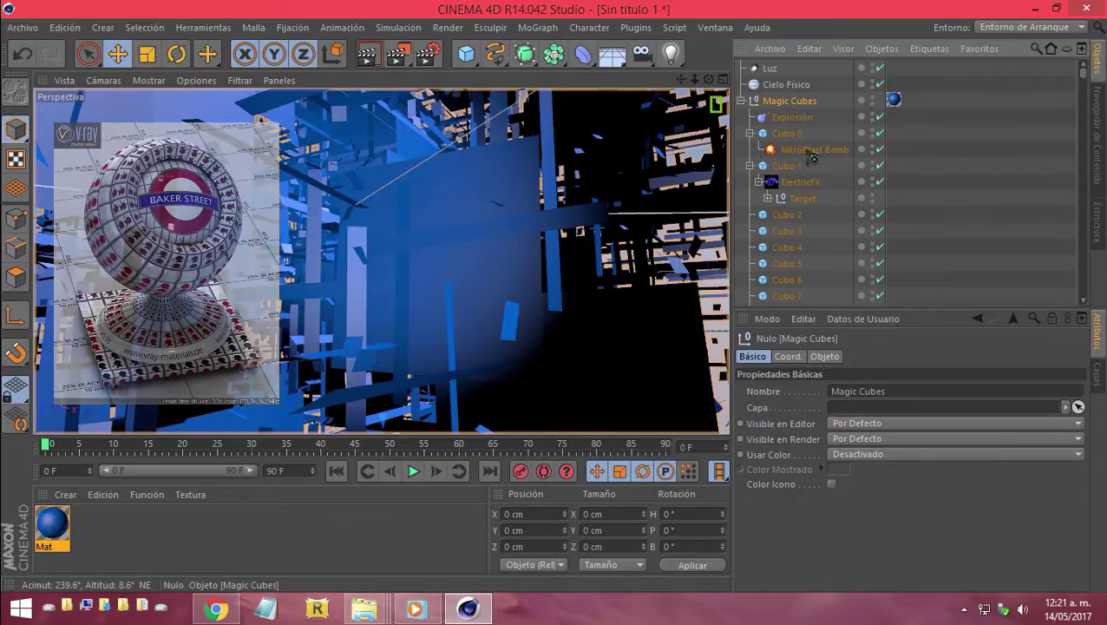
click(824, 356)
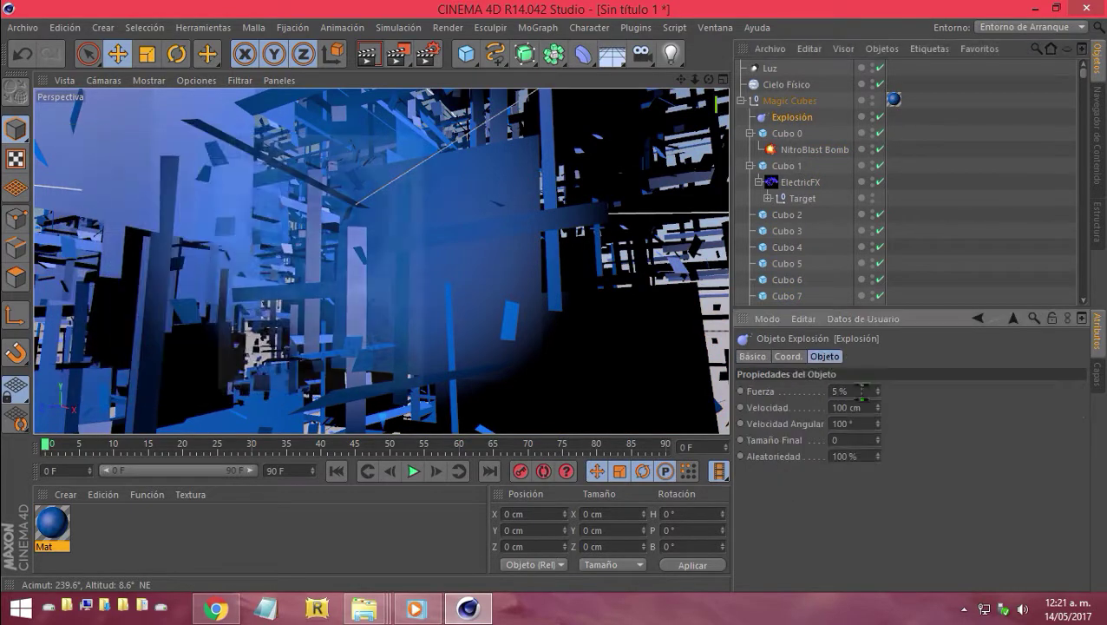
drag(880, 457, 880, 500)
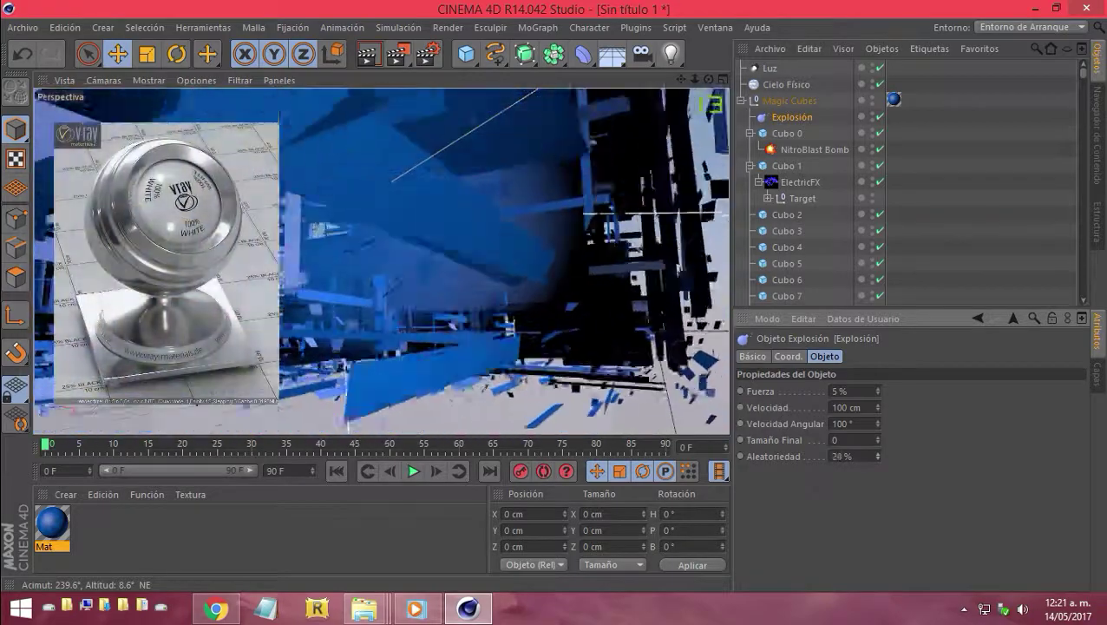
drag(880, 456, 880, 452)
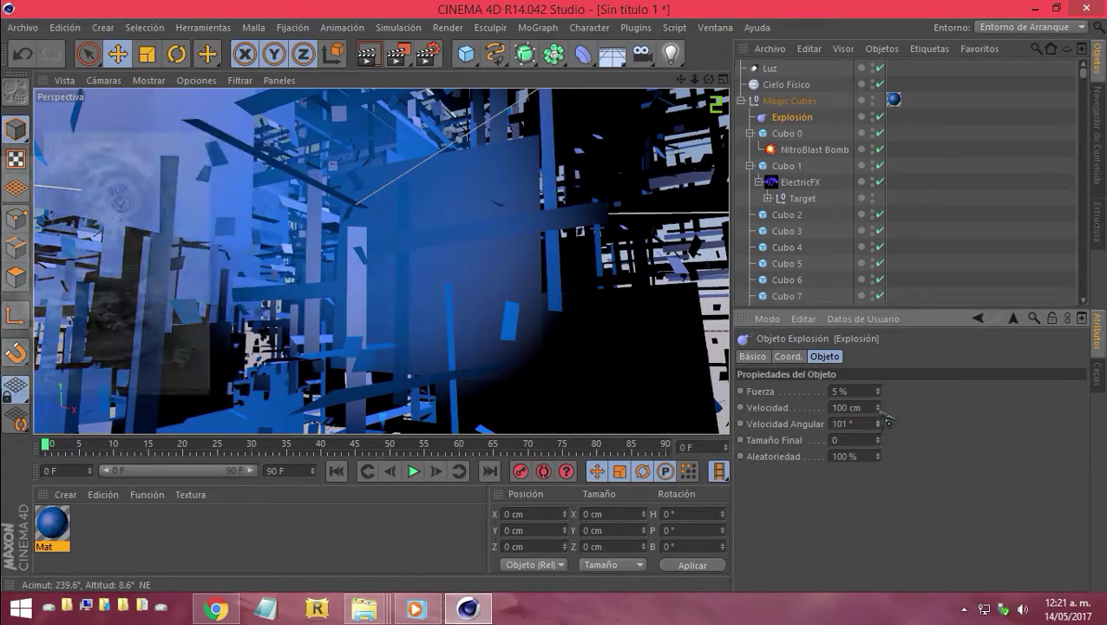
mouse_move(877, 407)
mouse_down()
mouse_move(877, 421)
mouse_move(878, 398)
mouse_up()
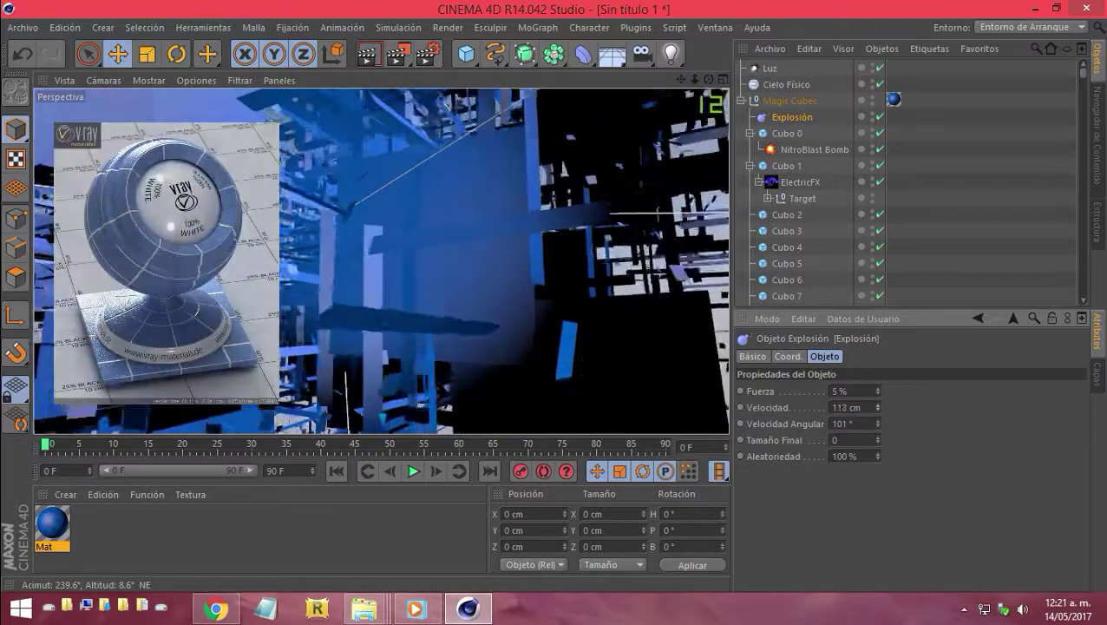
drag(878, 407, 878, 386)
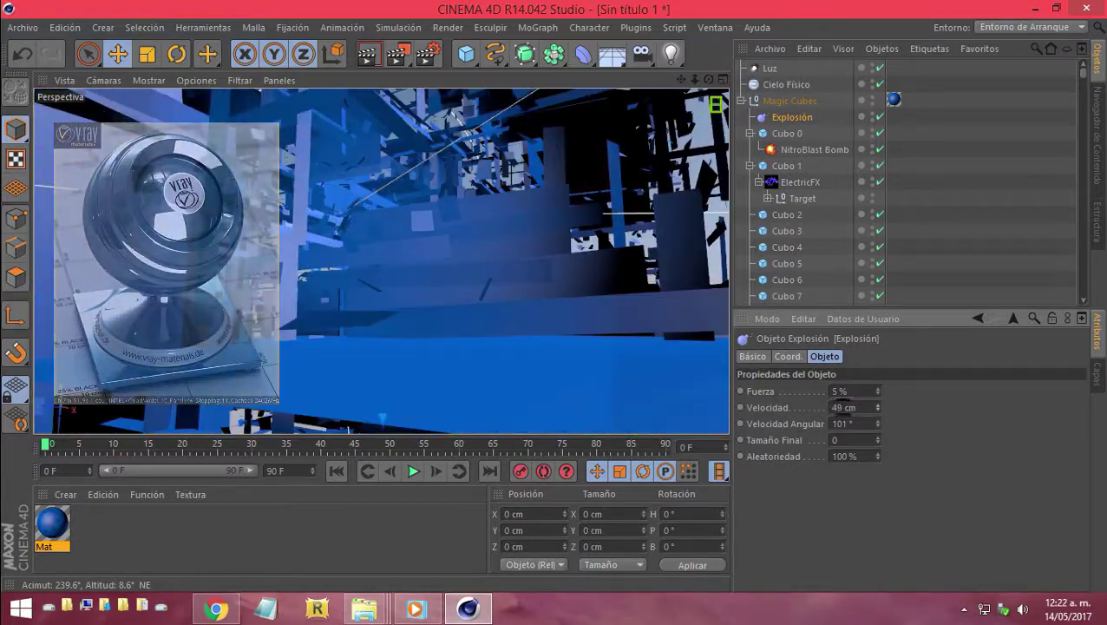